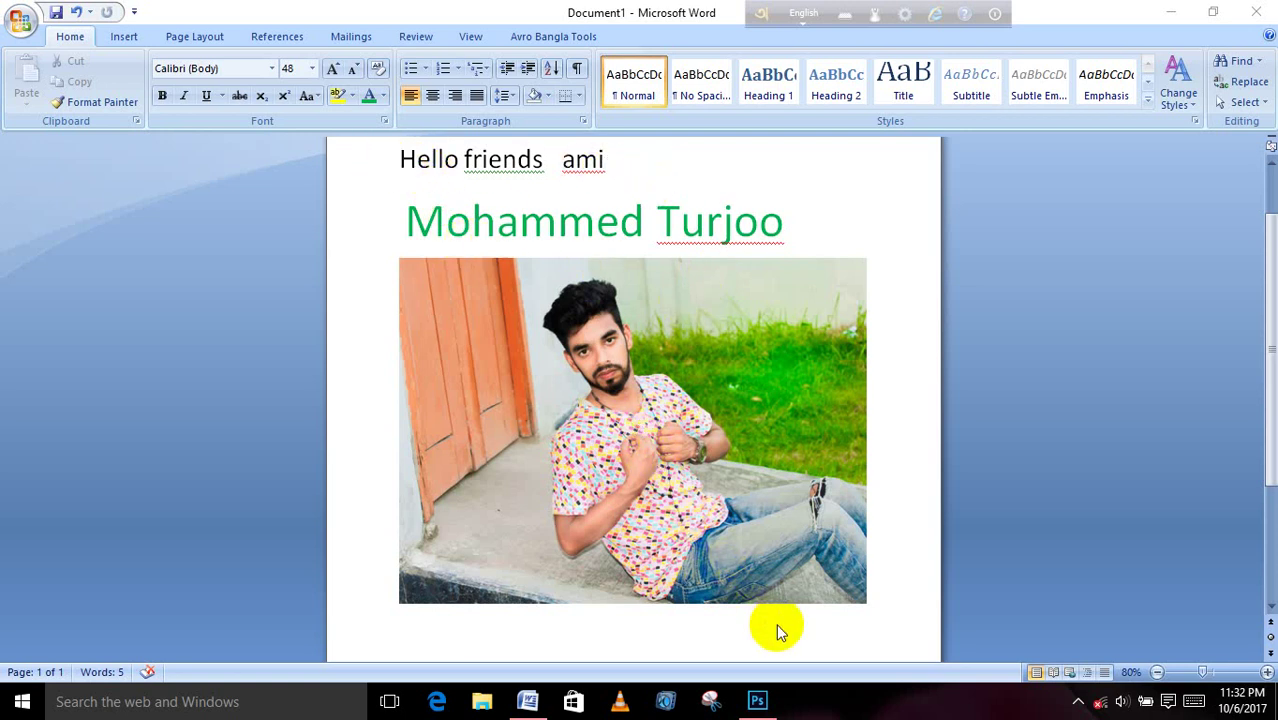
- Bring Photoshop, with received_355778214852903.jpg open, in front of the Word document
left_click(762, 702)
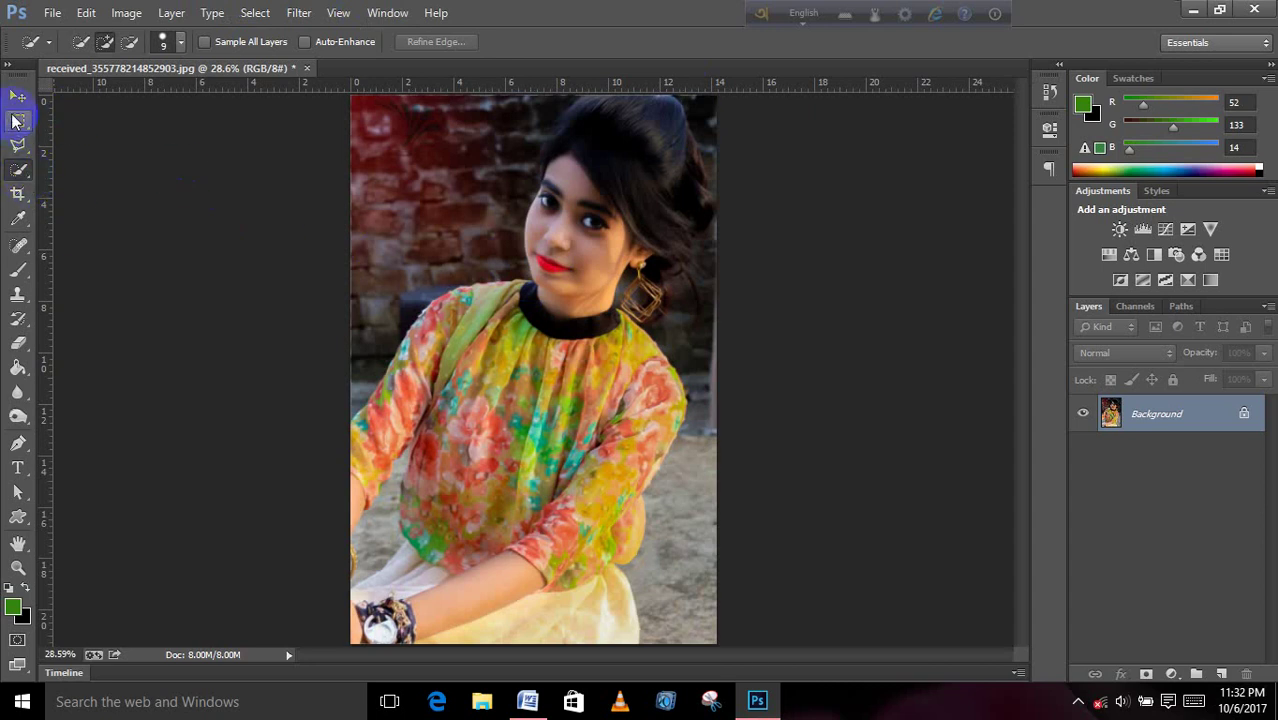
- Convert the locked Background layer into the editable Layer 0
left_click(17, 95)
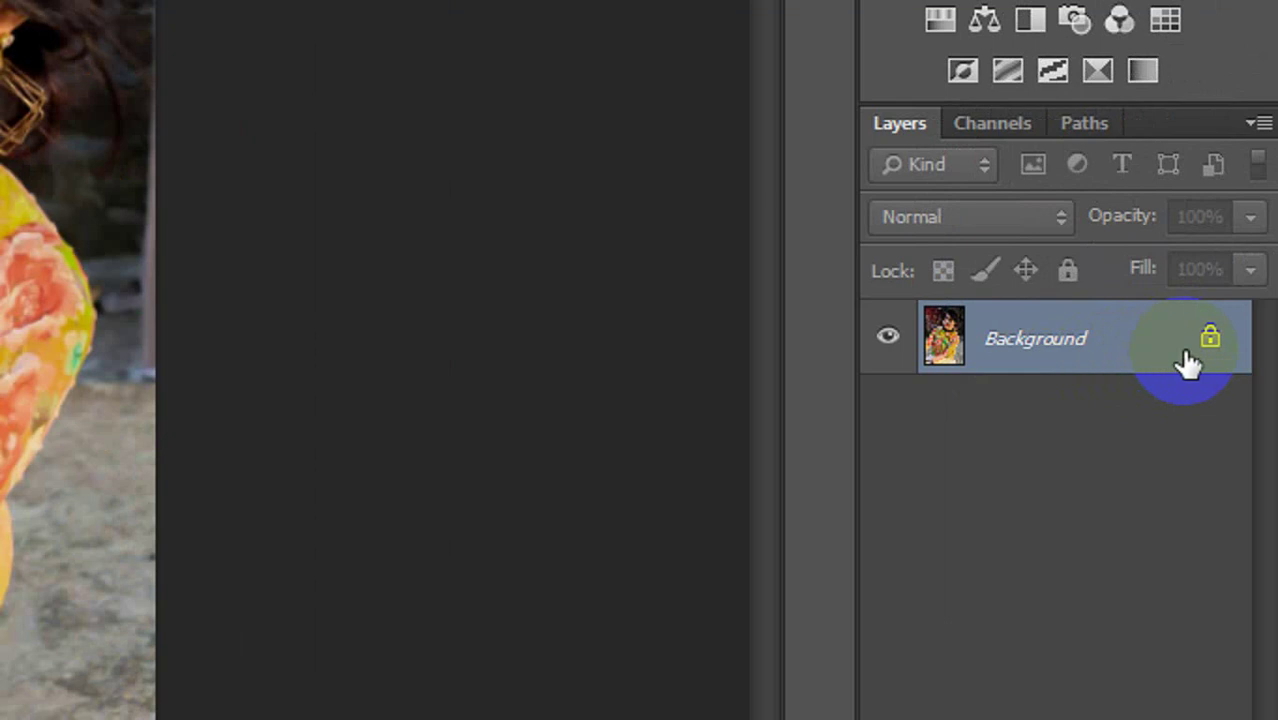
double_click(1244, 413)
left_click(318, 0)
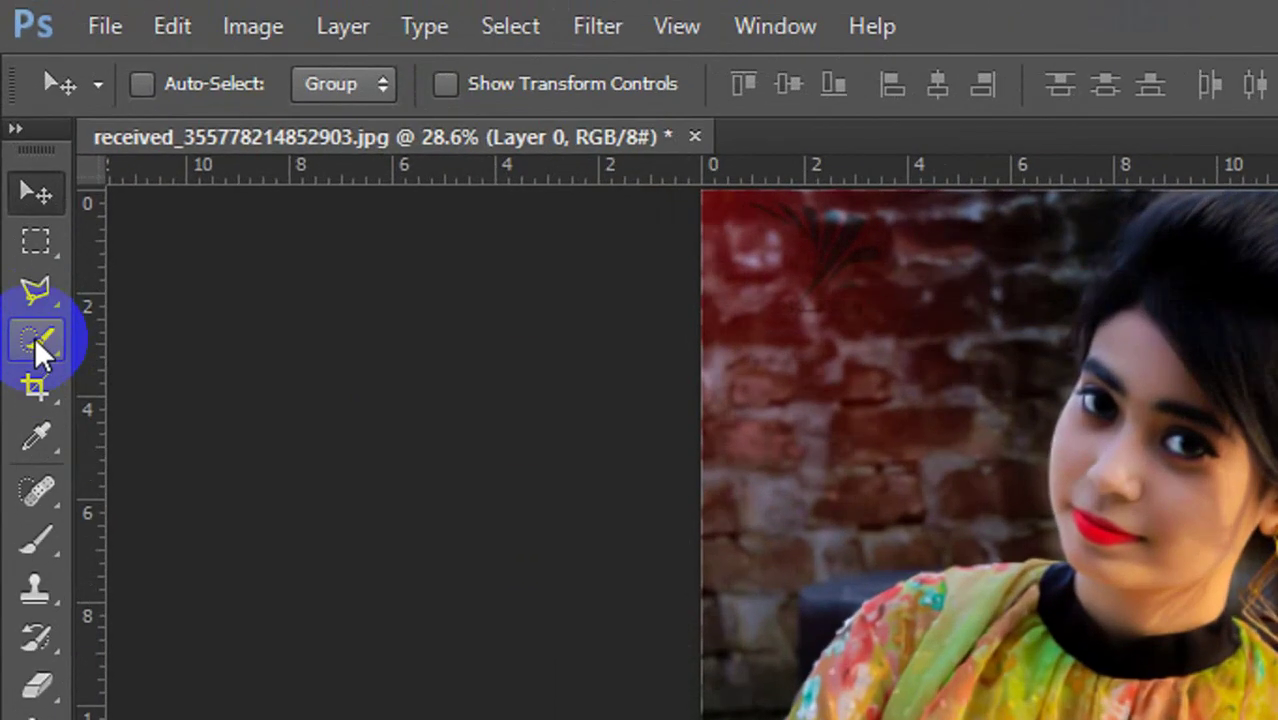
- Quick-select the floral top from neckline and shoulder over the sleeve down to the elbow
left_click(17, 169)
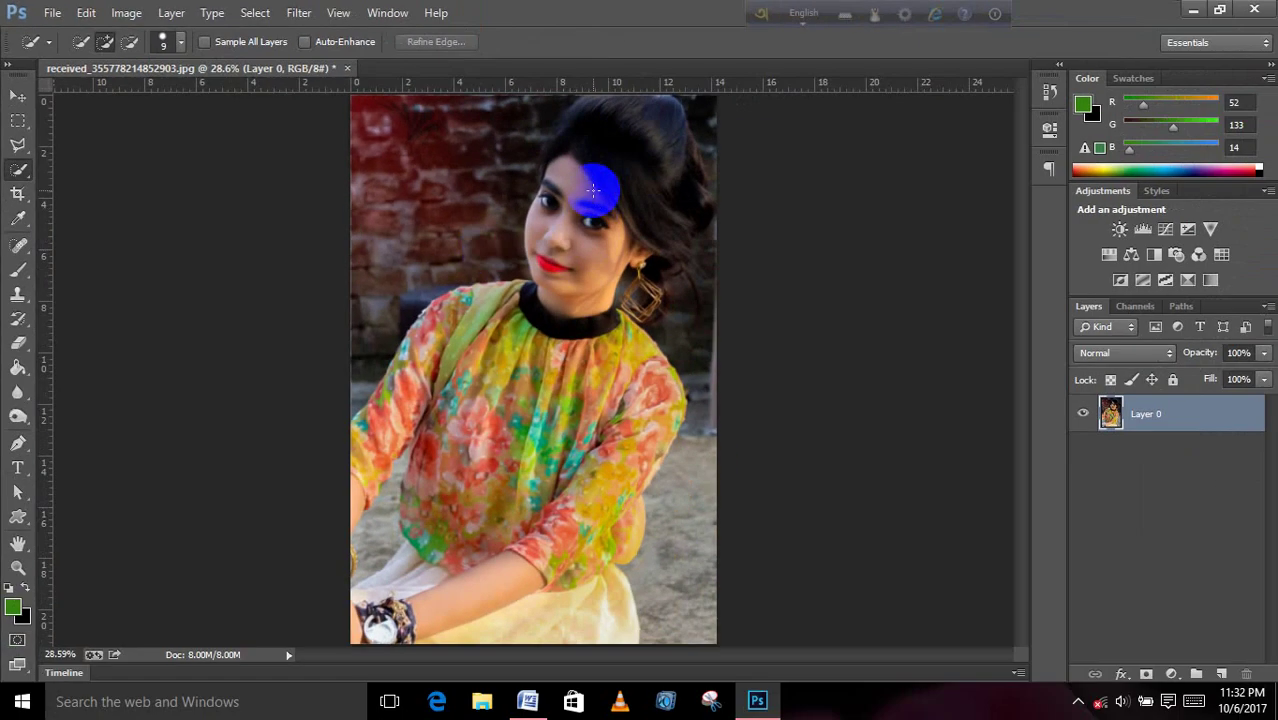
scroll(516, 402, "up", 2)
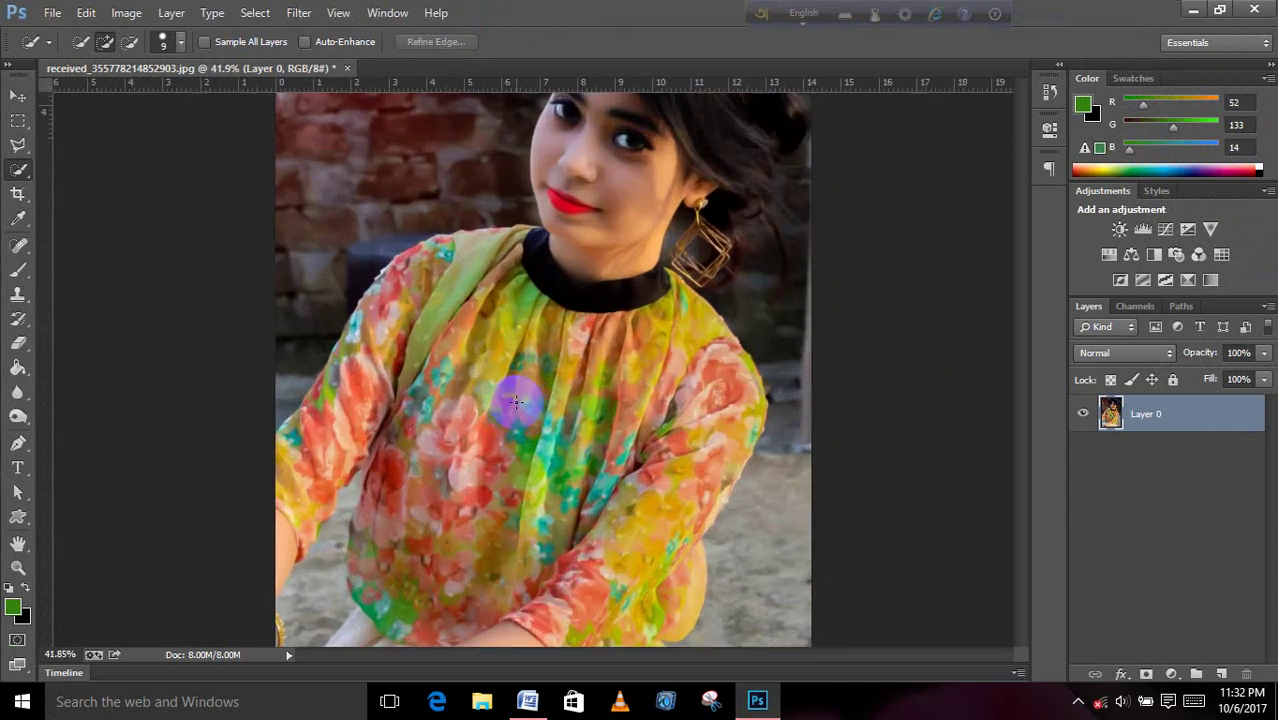
scroll(510, 400, "up", 1)
scroll(510, 400, "down", 1)
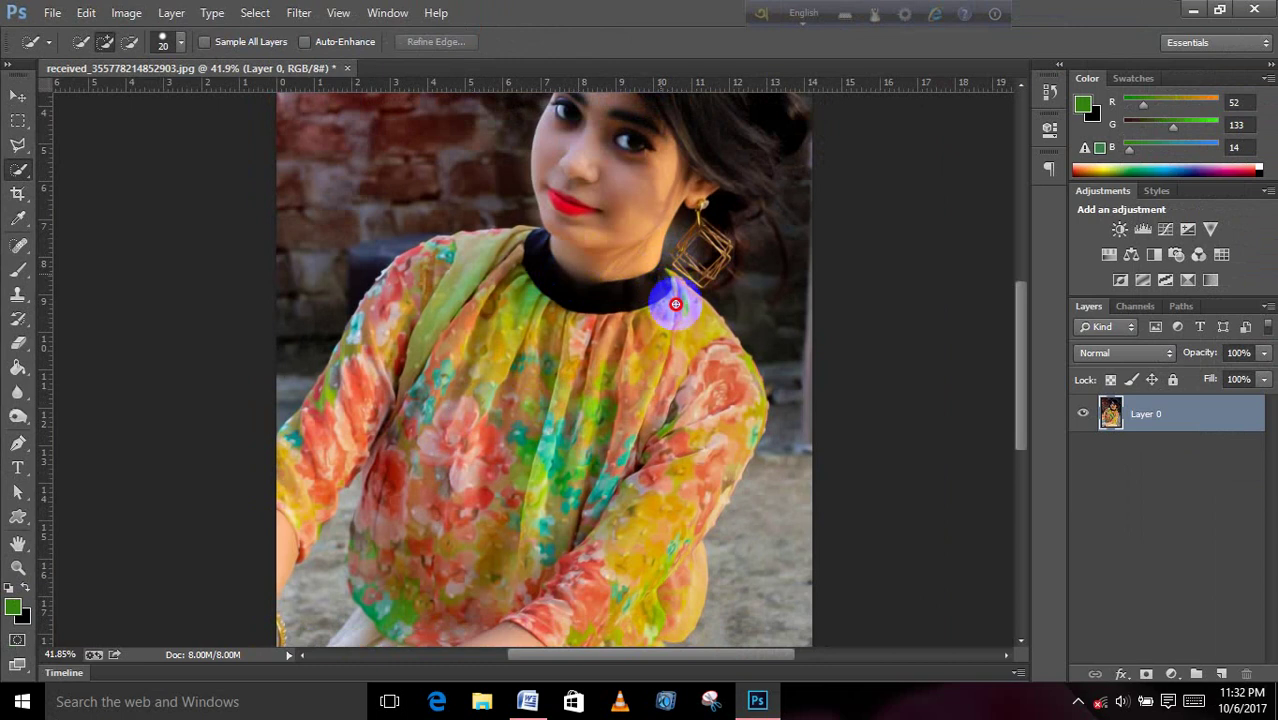
mouse_move(676, 320)
left_mouse_down()
mouse_move(656, 285)
mouse_move(563, 297)
mouse_move(515, 254)
mouse_move(397, 322)
mouse_move(320, 422)
mouse_move(297, 497)
left_mouse_up()
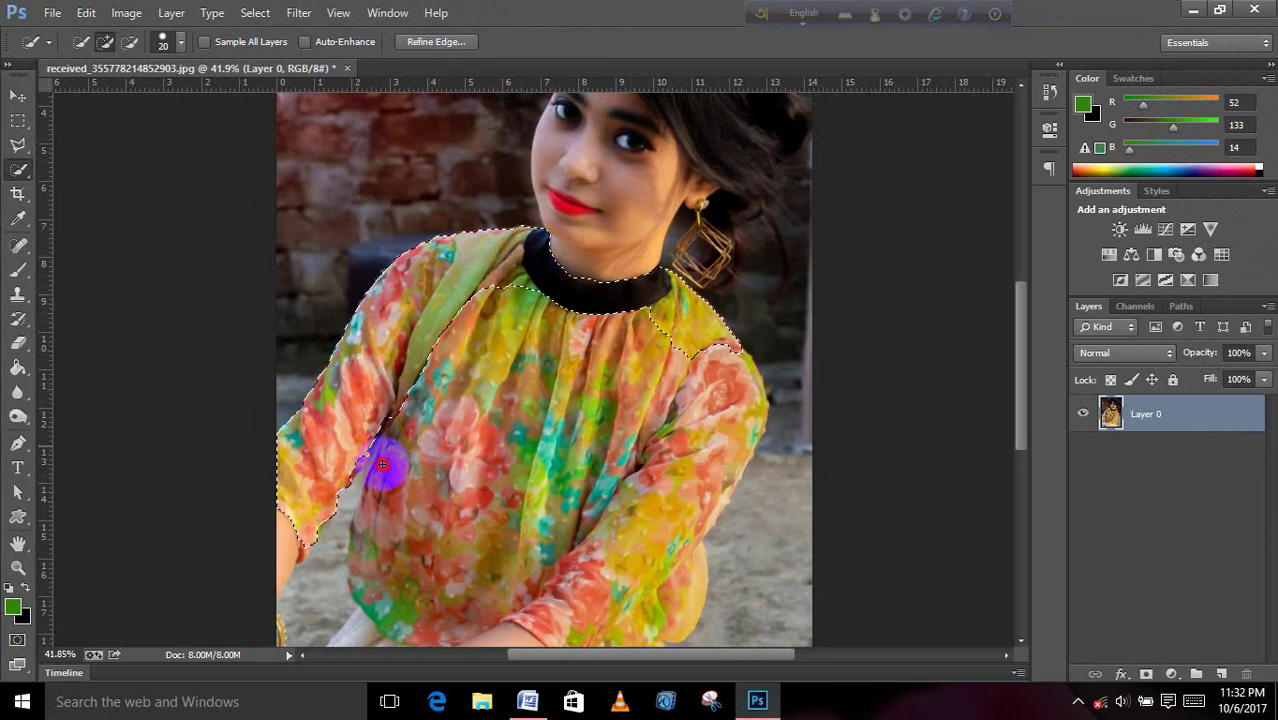
mouse_move(379, 462)
left_mouse_down()
mouse_move(384, 588)
mouse_move(414, 605)
mouse_move(620, 608)
mouse_move(688, 551)
mouse_move(707, 362)
left_mouse_up()
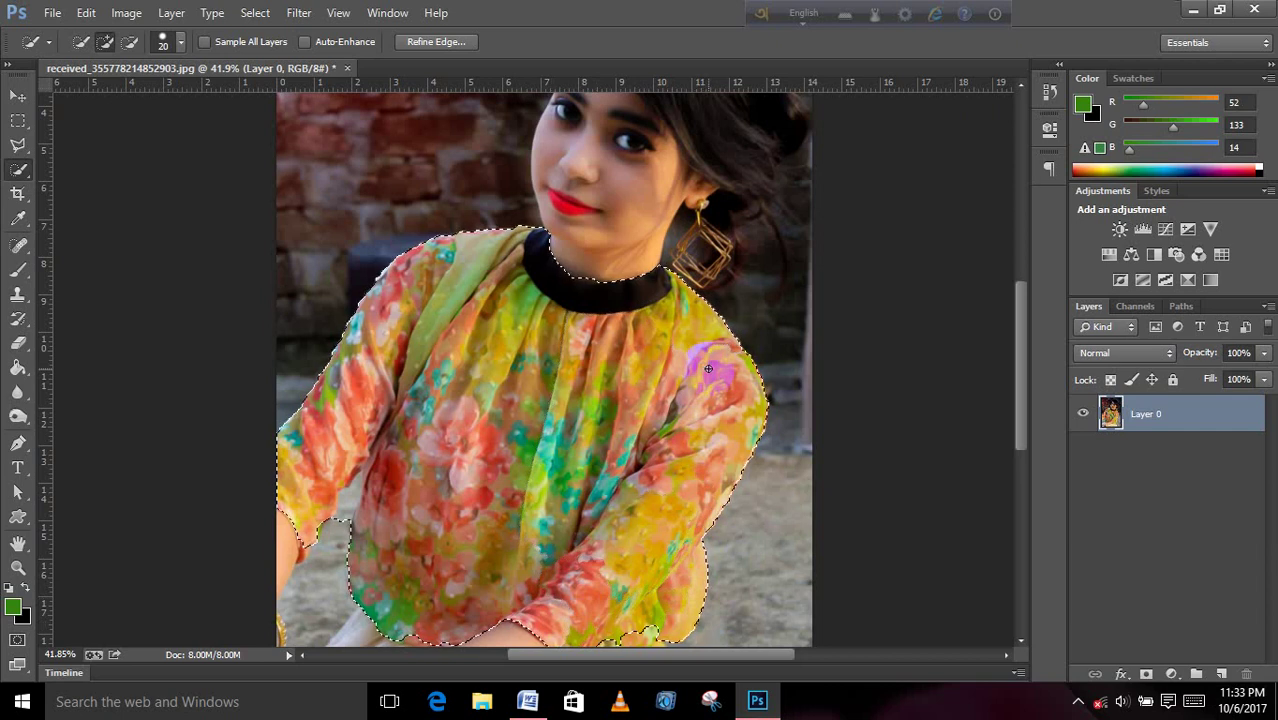
scroll(708, 369, "down", 2)
scroll(708, 369, "down", 2)
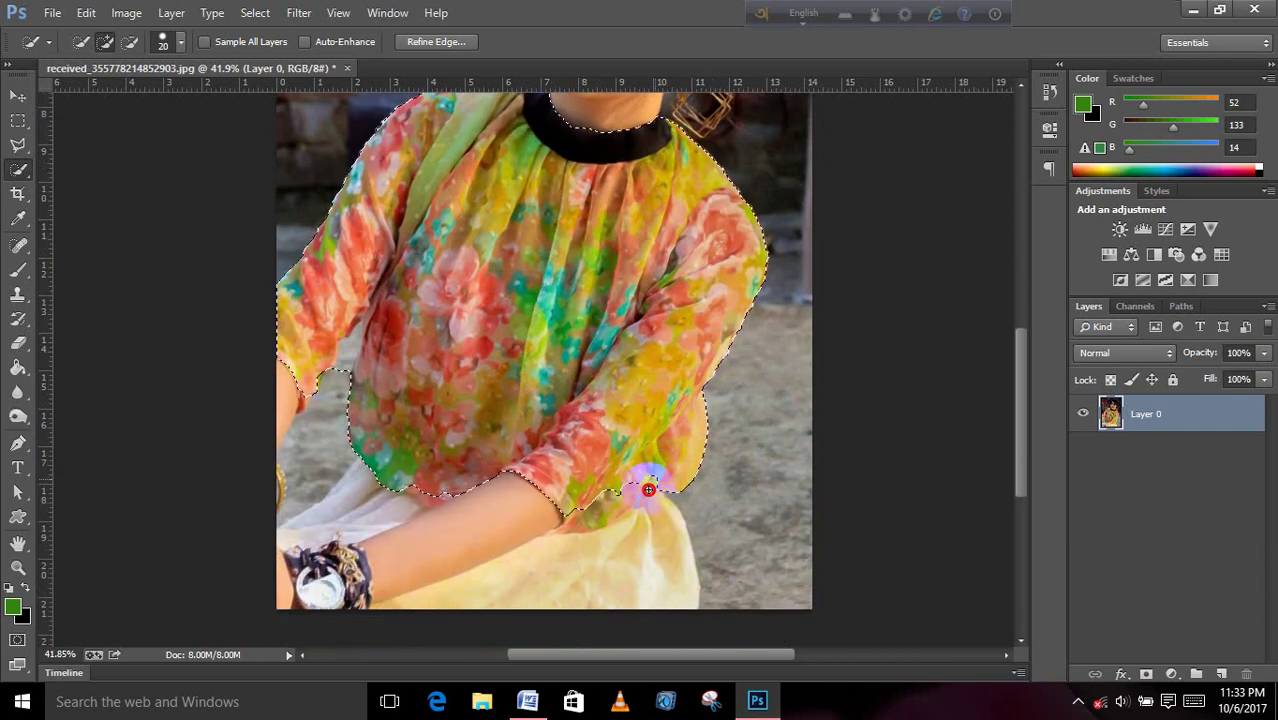
mouse_move(648, 490)
left_mouse_down()
mouse_move(621, 507)
mouse_move(419, 497)
mouse_move(350, 415)
mouse_move(306, 403)
left_mouse_up()
scroll(331, 385, "up", 3)
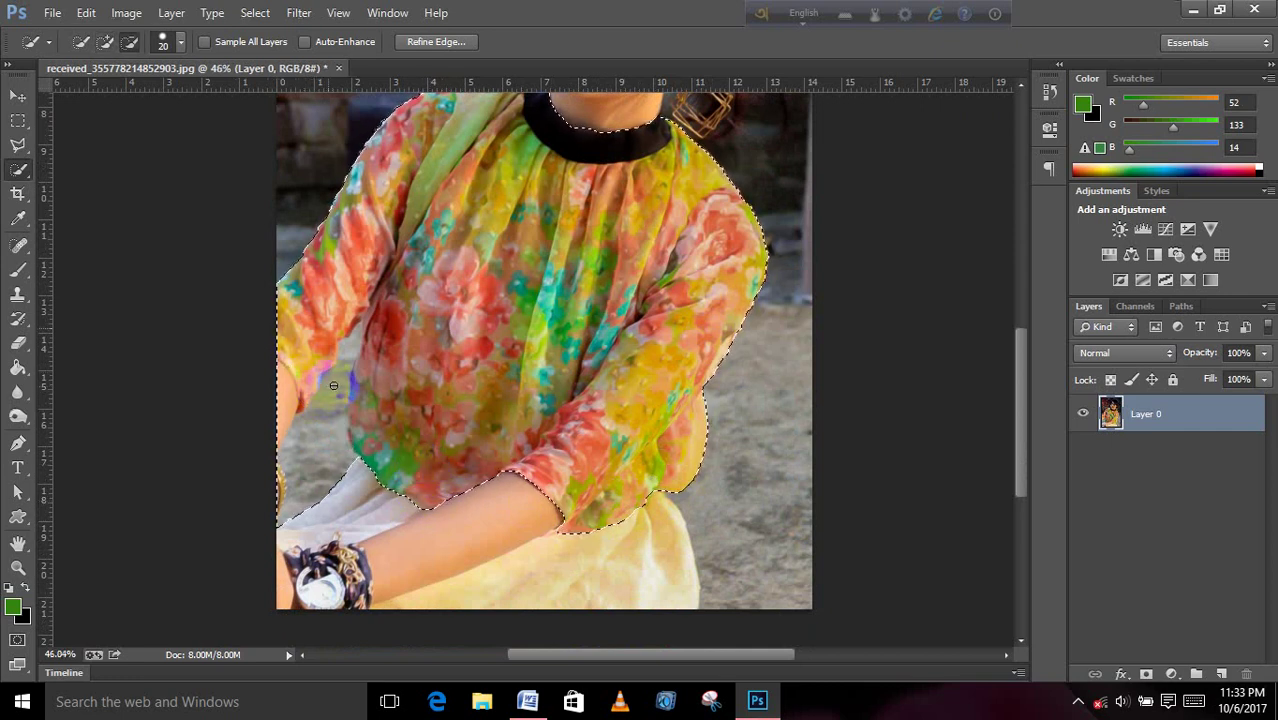
- With a smaller brush, subtract the background along the top's left edge
scroll(331, 380, "down", 5)
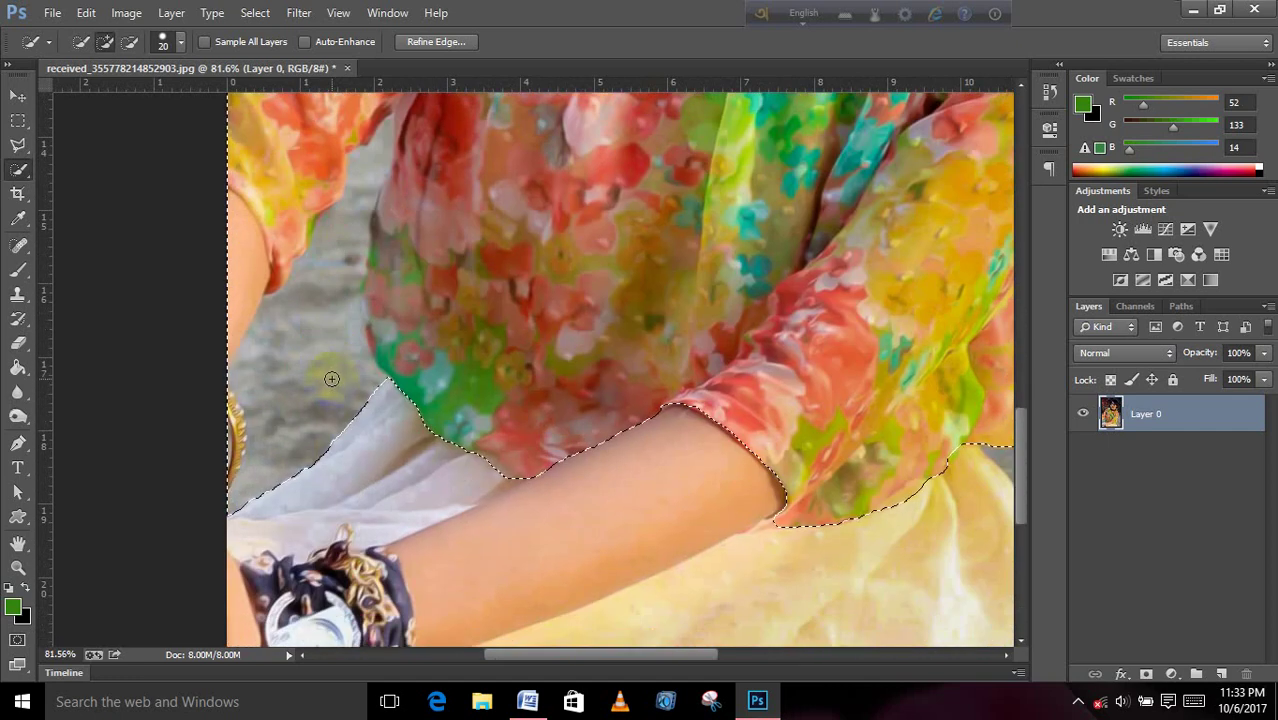
key("bracketleft")
key("bracketleft")
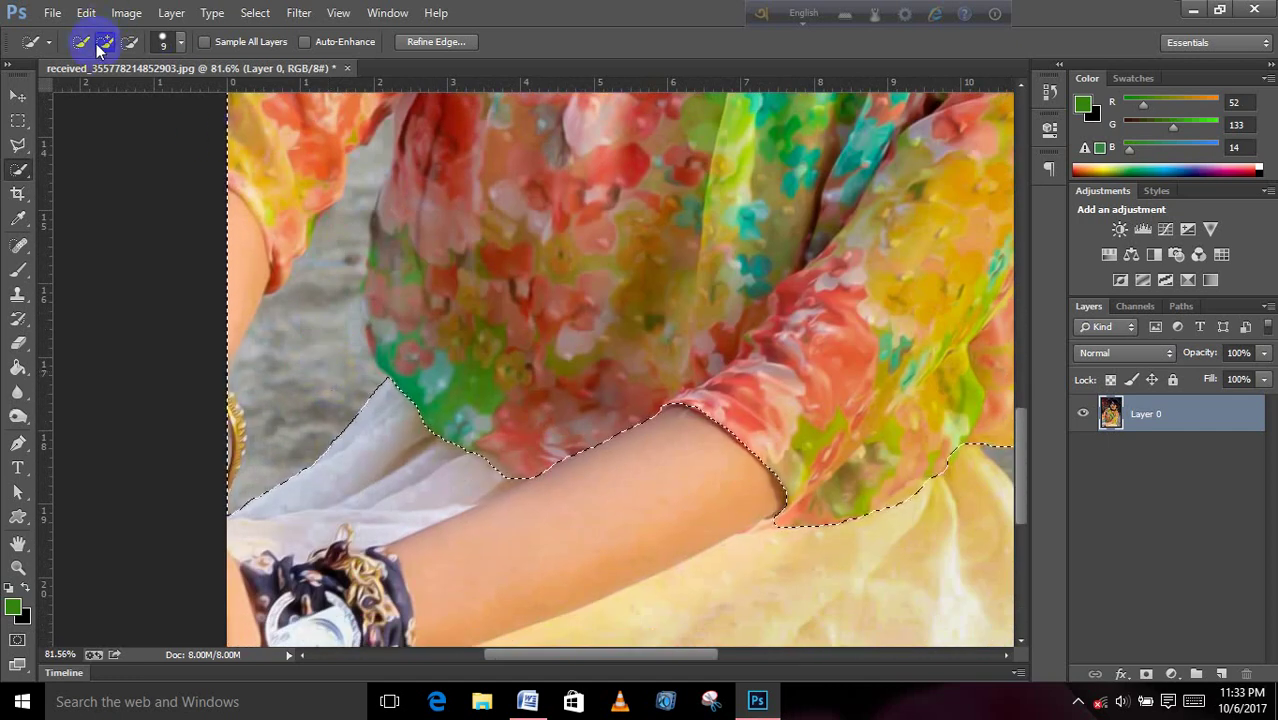
mouse_move(246, 334)
left_mouse_down()
mouse_move(238, 512)
mouse_move(283, 397)
left_mouse_up()
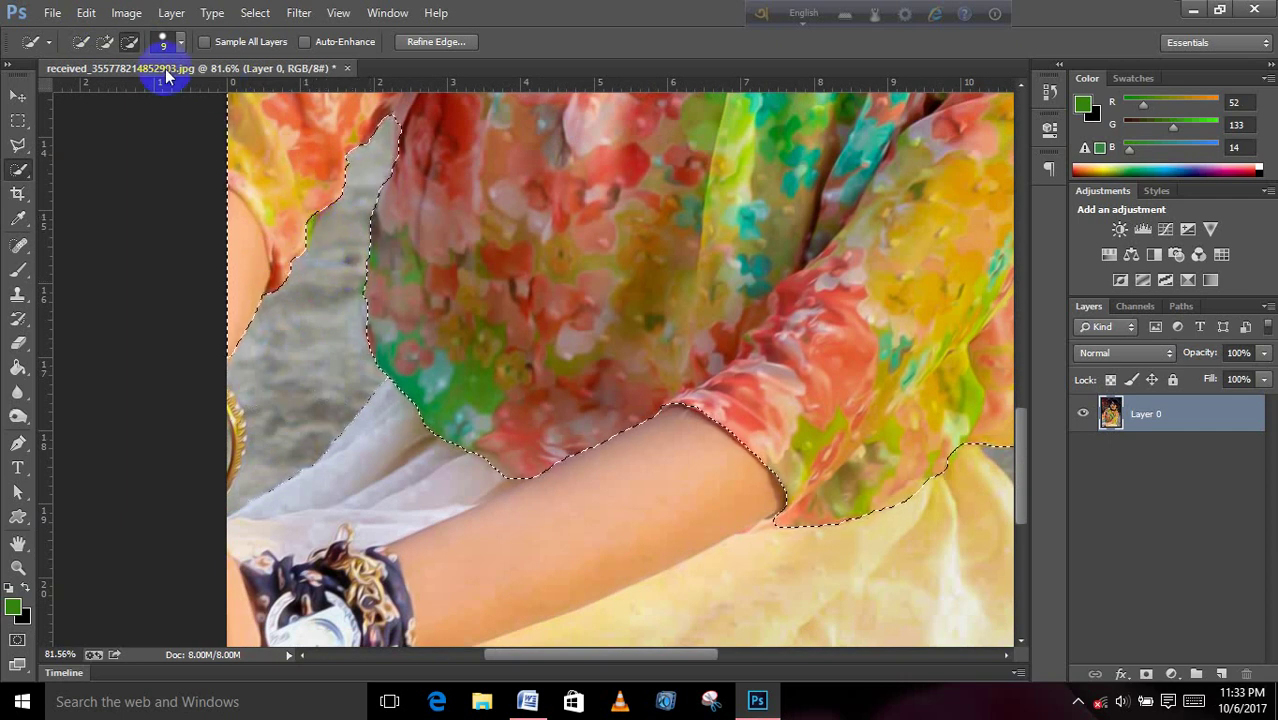
- Add the upper left sleeve and the sleeve edge above the arm to the selection
left_click(105, 41)
left_click_drag(208, 194, 307, 221)
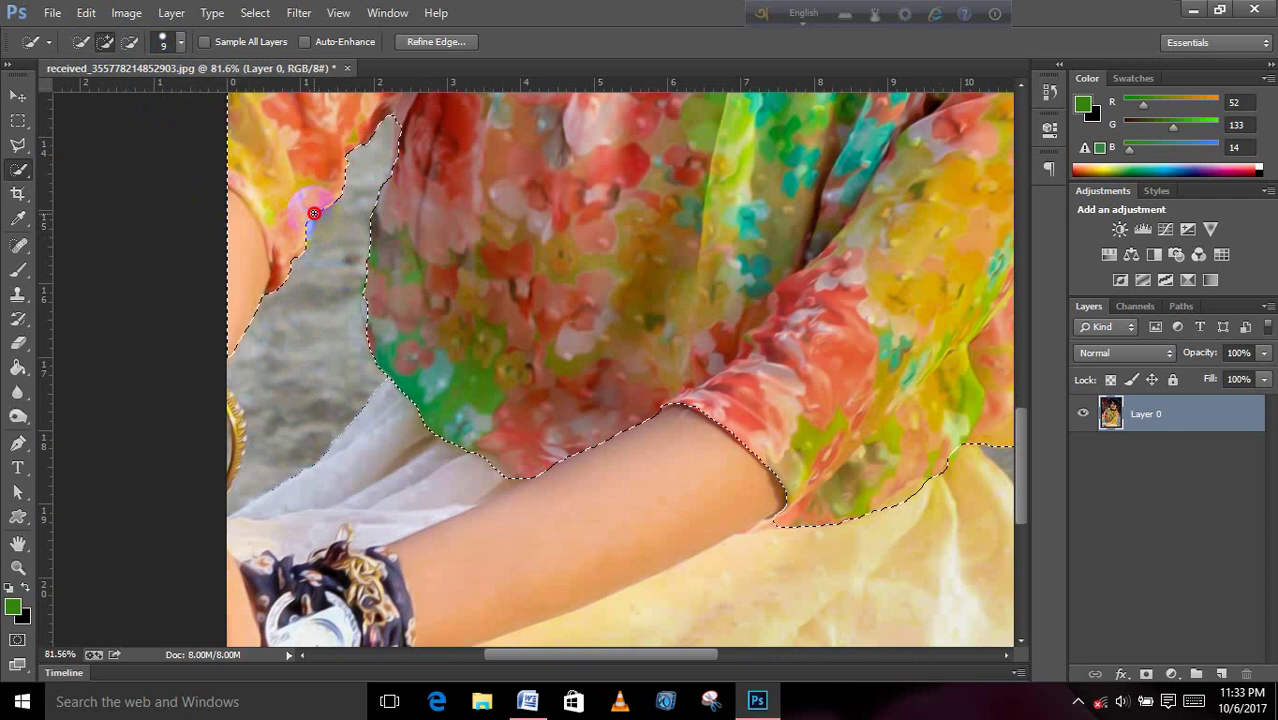
mouse_move(574, 402)
left_mouse_down()
mouse_move(591, 433)
mouse_move(542, 420)
mouse_move(411, 321)
left_mouse_up()
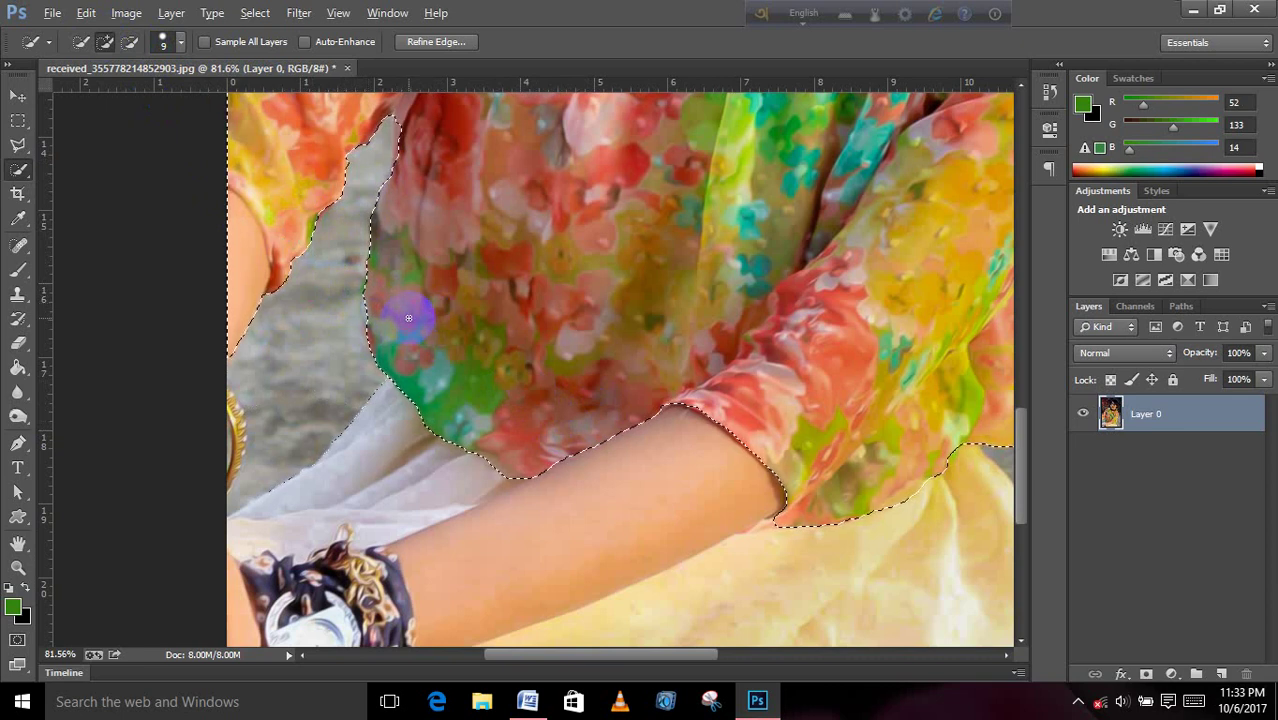
left_click_drag(408, 317, 377, 390)
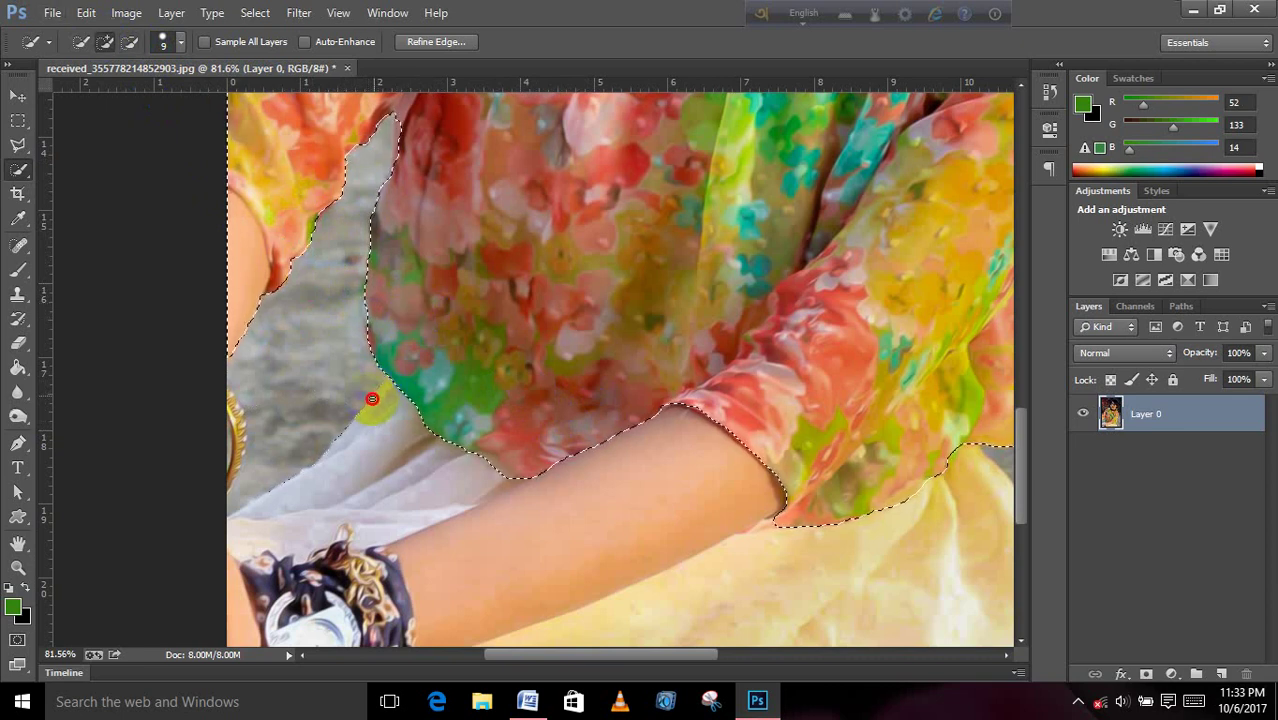
scroll(330, 440, "down", 3)
scroll(271, 457, "down", 3)
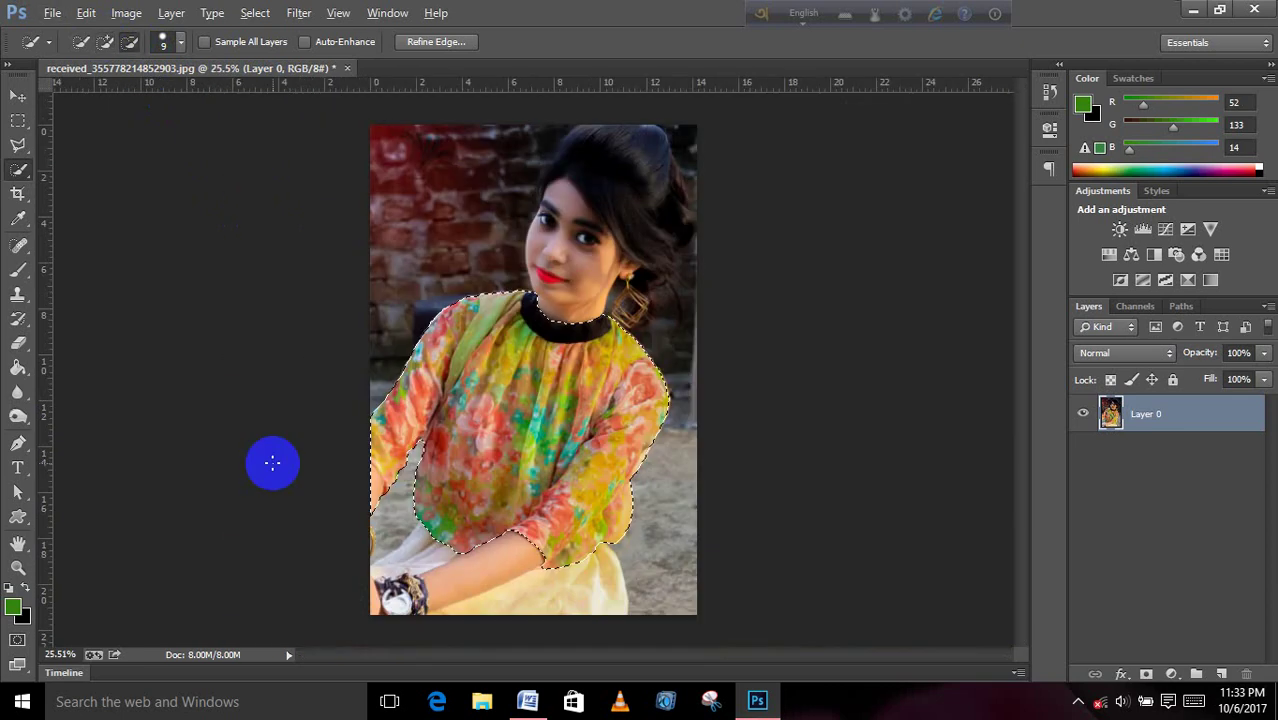
scroll(666, 515, "up", 2)
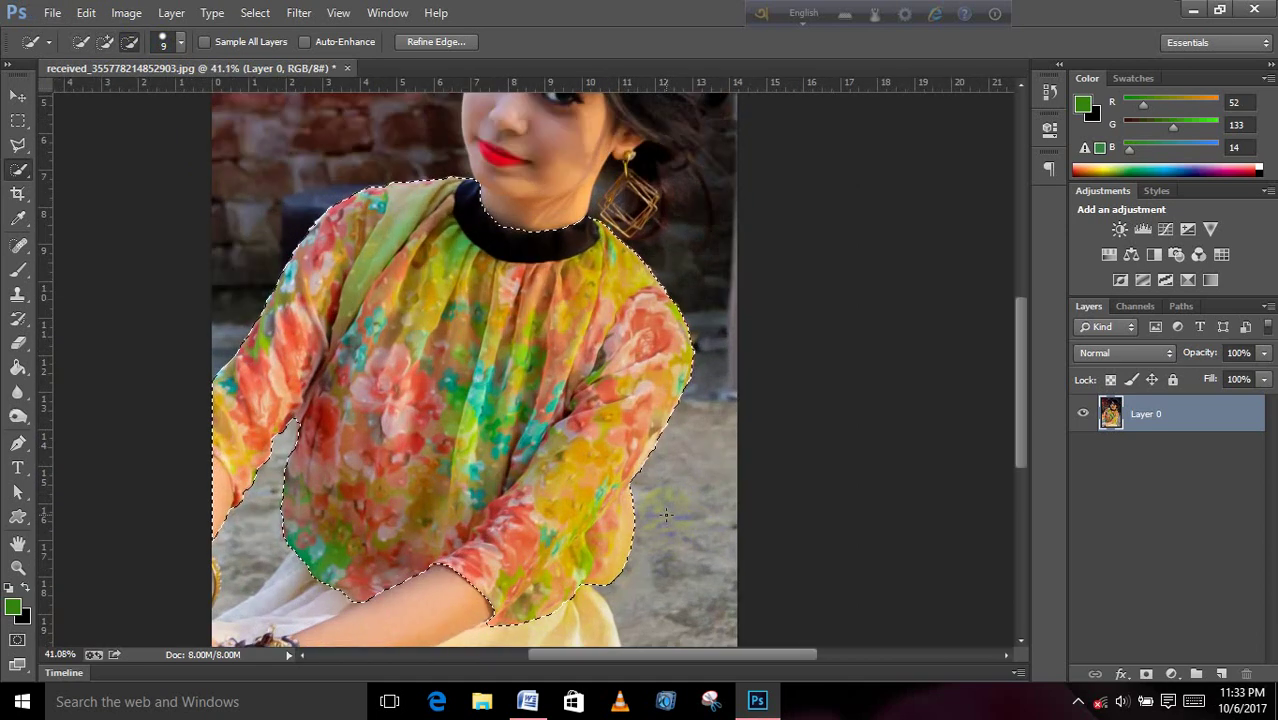
scroll(666, 515, "up", 1)
scroll(666, 515, "down", 1)
scroll(666, 515, "down", 1)
scroll(666, 515, "down", 1)
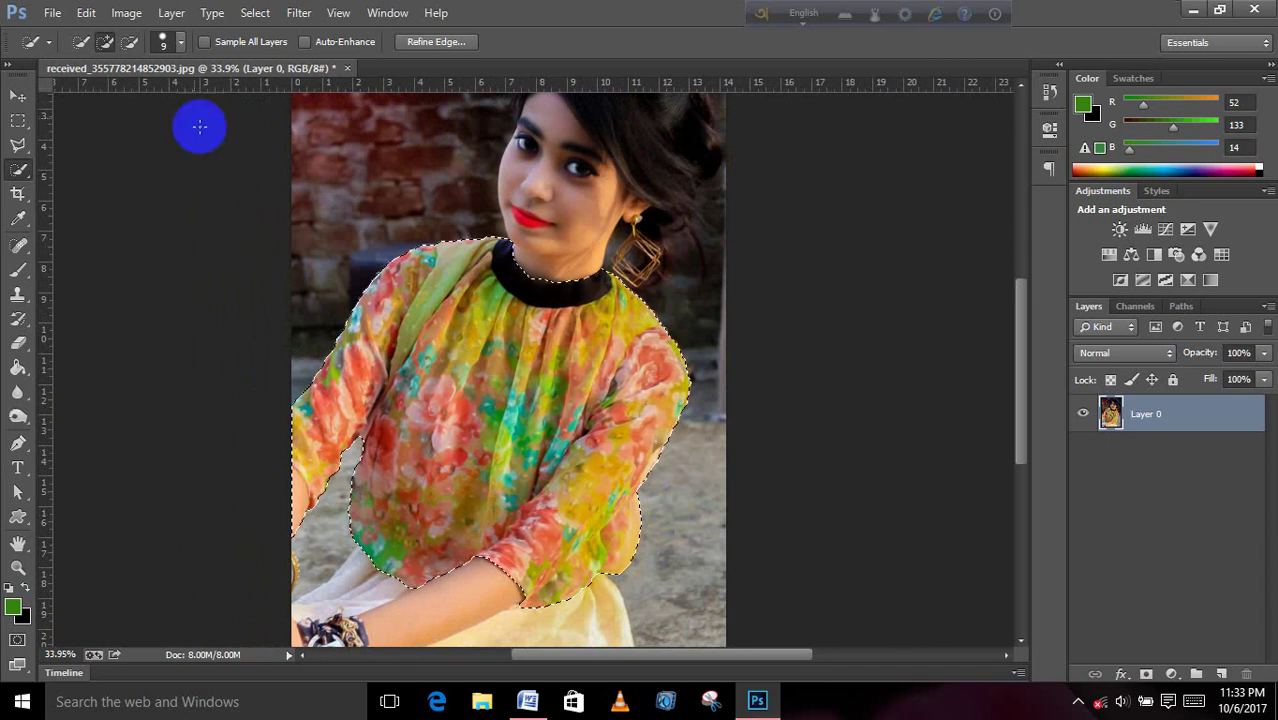
left_click(128, 14)
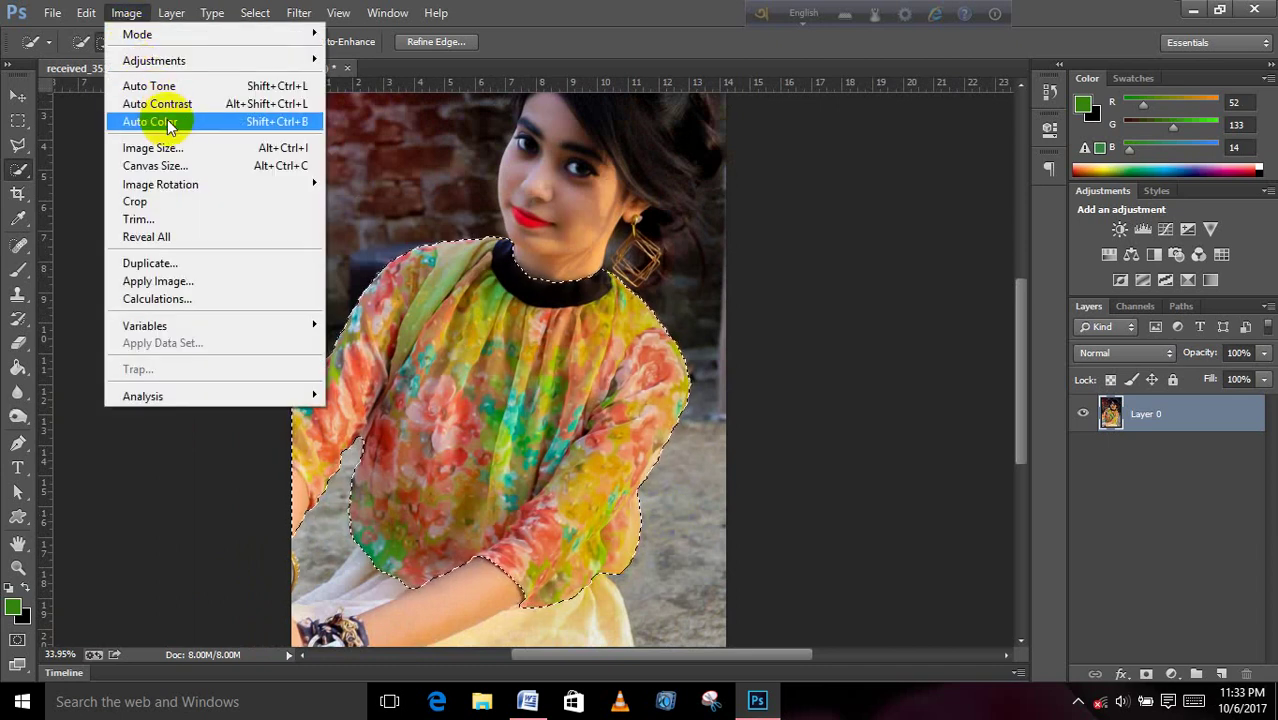
mouse_move(154, 60)
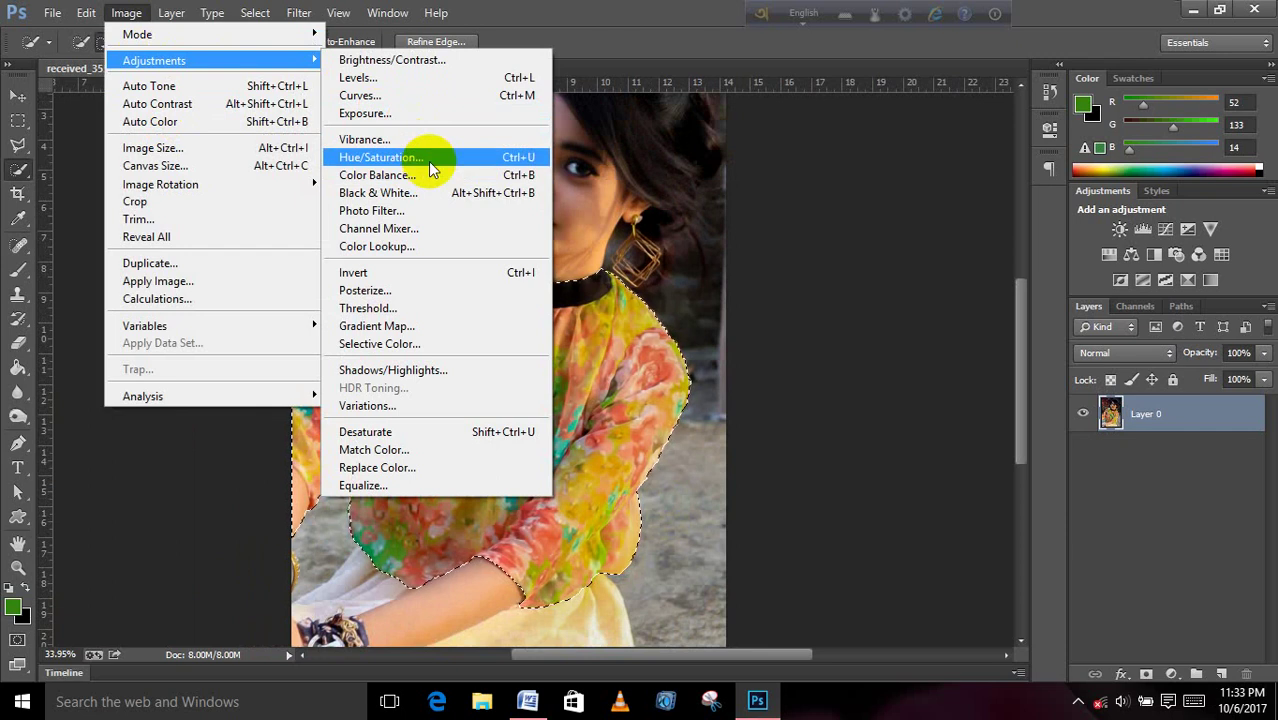
- Recolour the selected top with Hue/Saturation at Hue +49, Saturation -12, Lightness -14
left_click(756, 191)
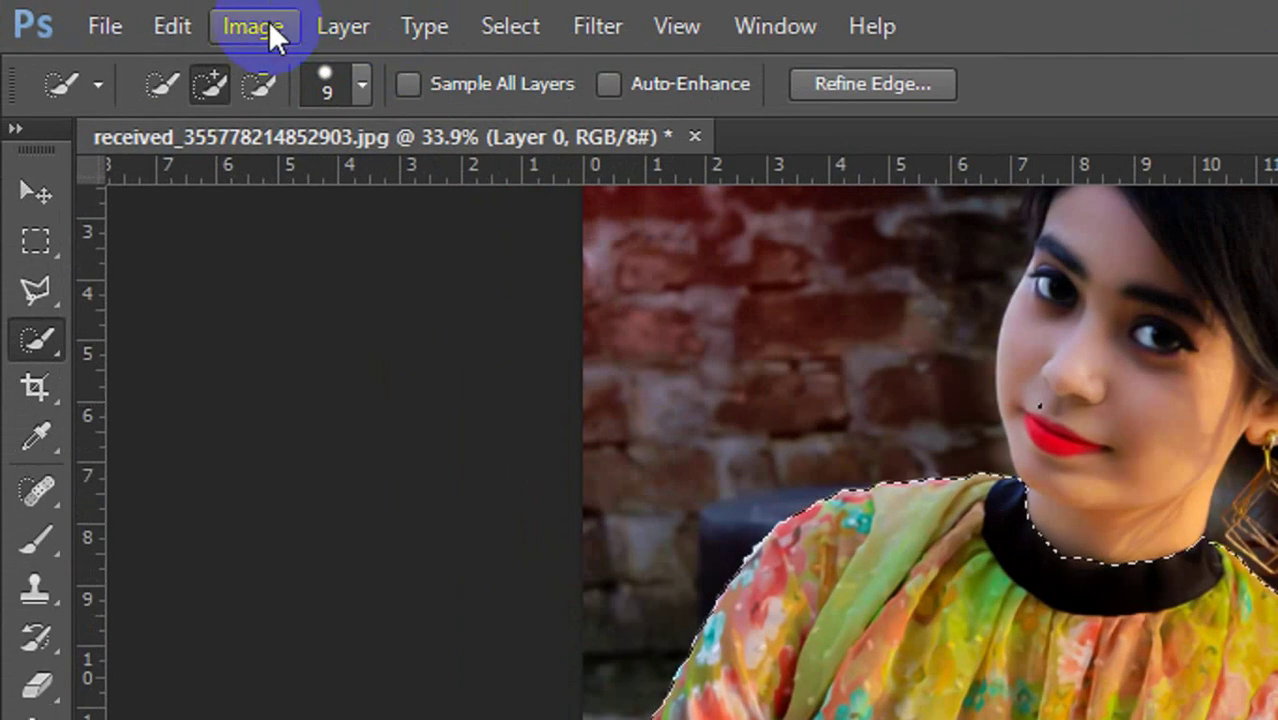
left_click(133, 13)
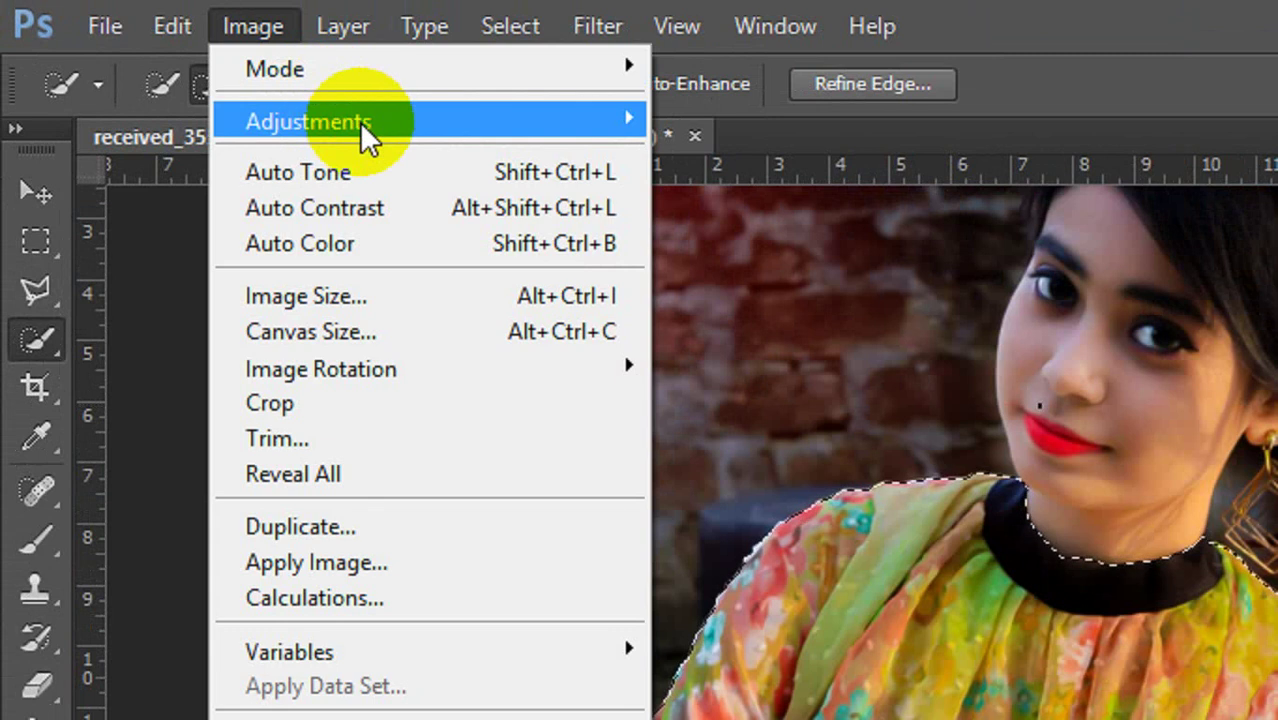
mouse_move(308, 121)
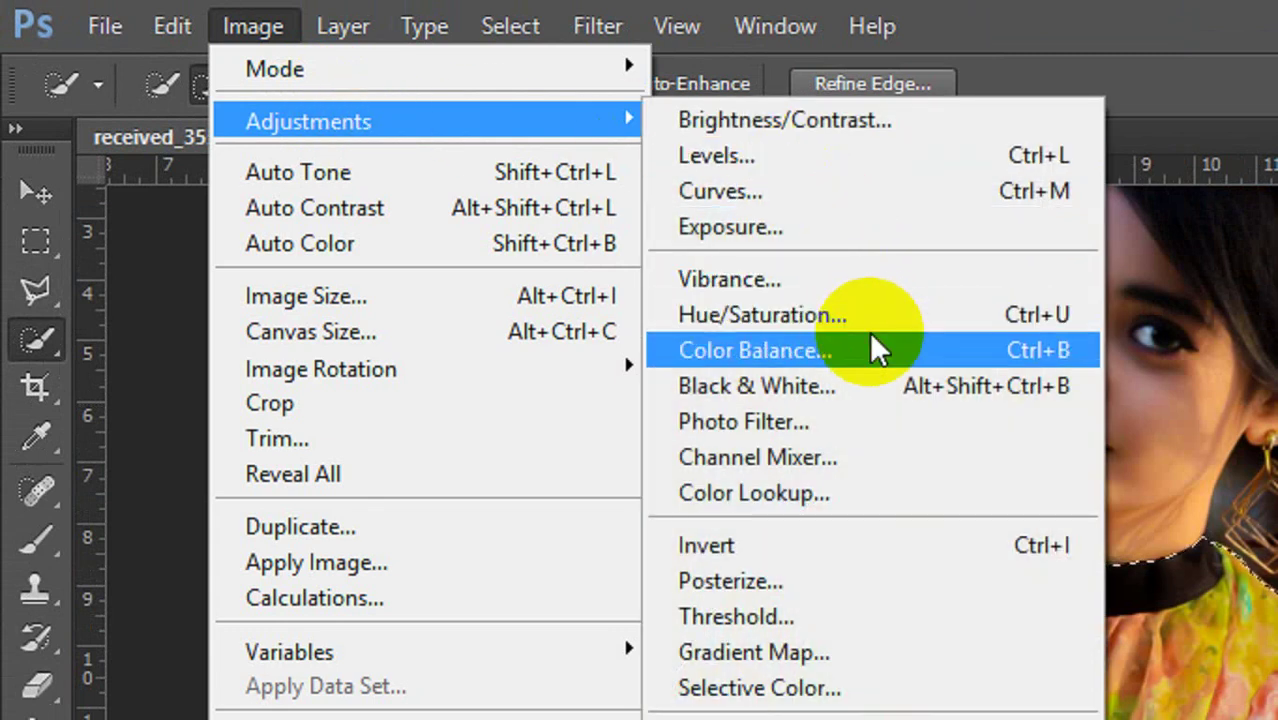
left_click(874, 320)
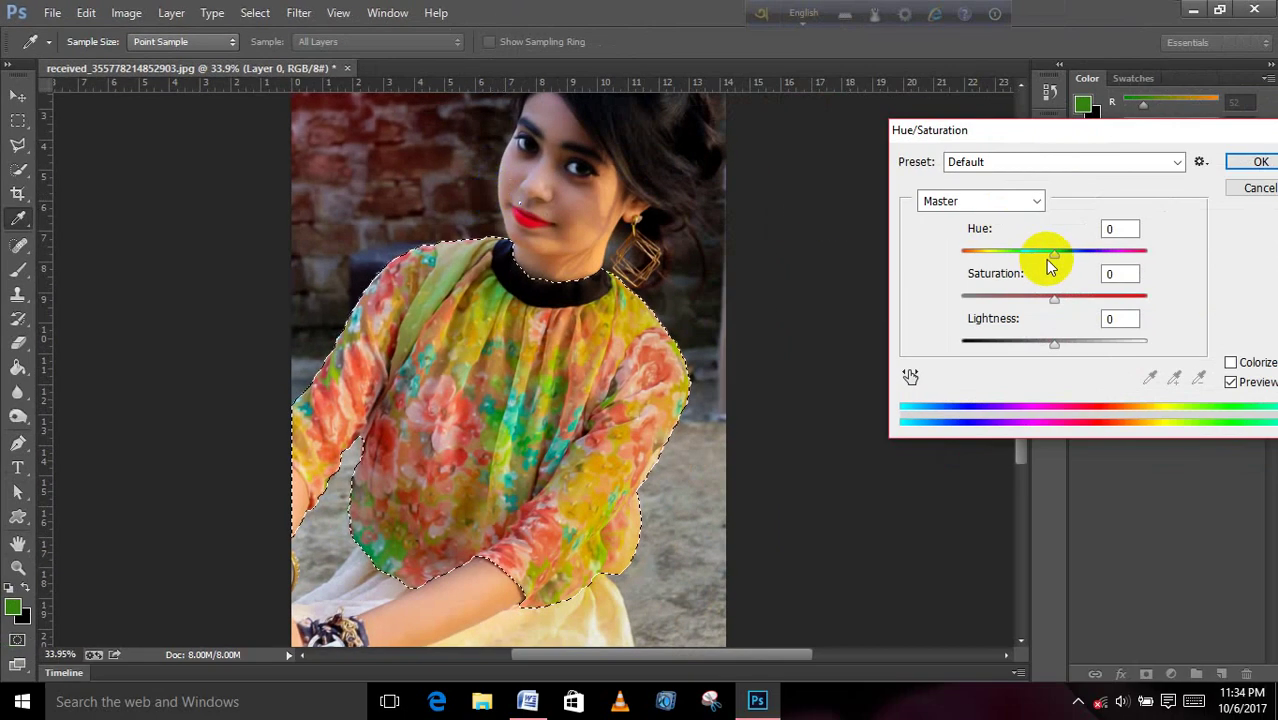
mouse_move(1055, 262)
left_mouse_down()
mouse_move(953, 263)
mouse_move(1096, 256)
left_mouse_up()
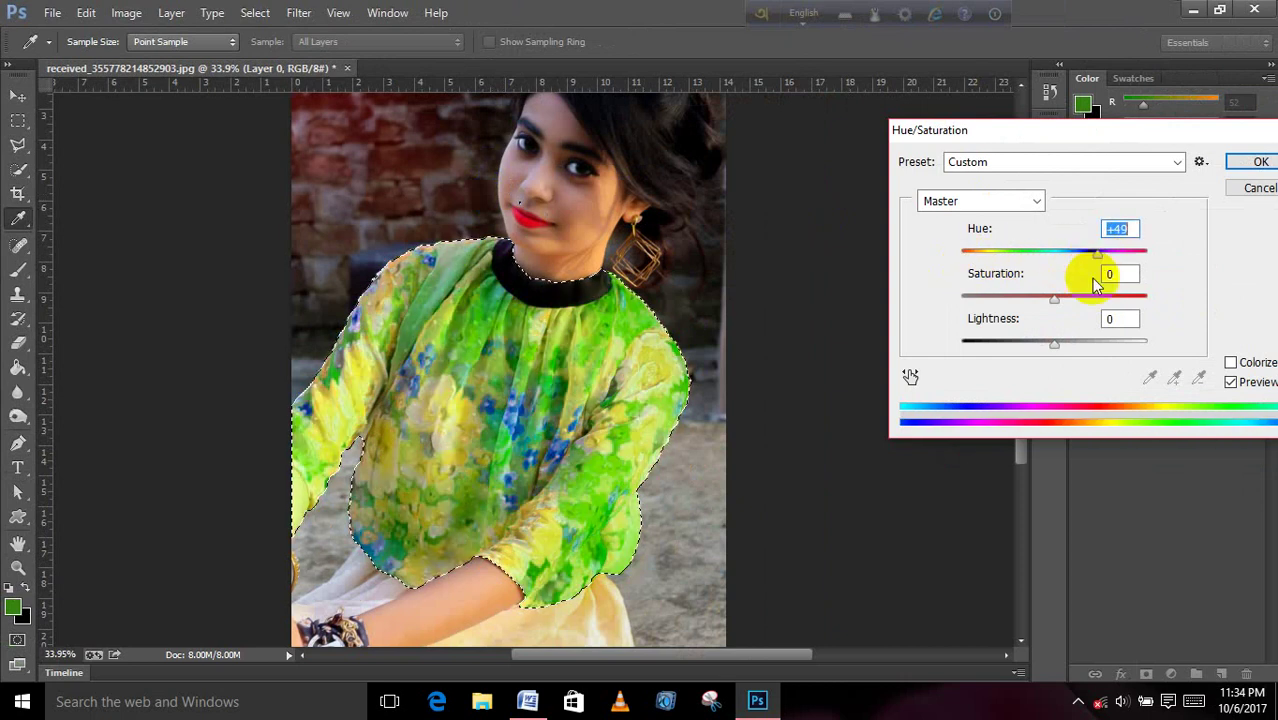
mouse_move(1055, 299)
left_mouse_down()
mouse_move(1071, 305)
mouse_move(1033, 311)
left_mouse_up()
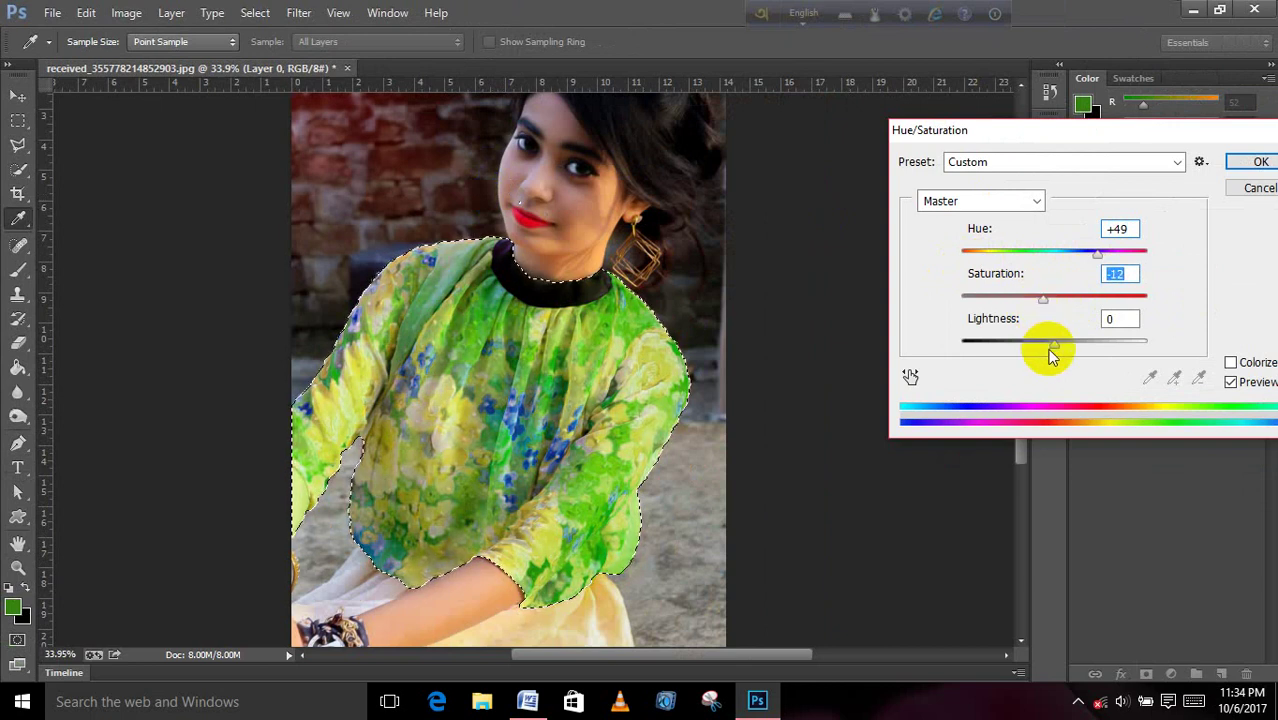
mouse_move(1052, 345)
left_mouse_down()
mouse_move(1070, 348)
mouse_move(1044, 355)
left_mouse_up()
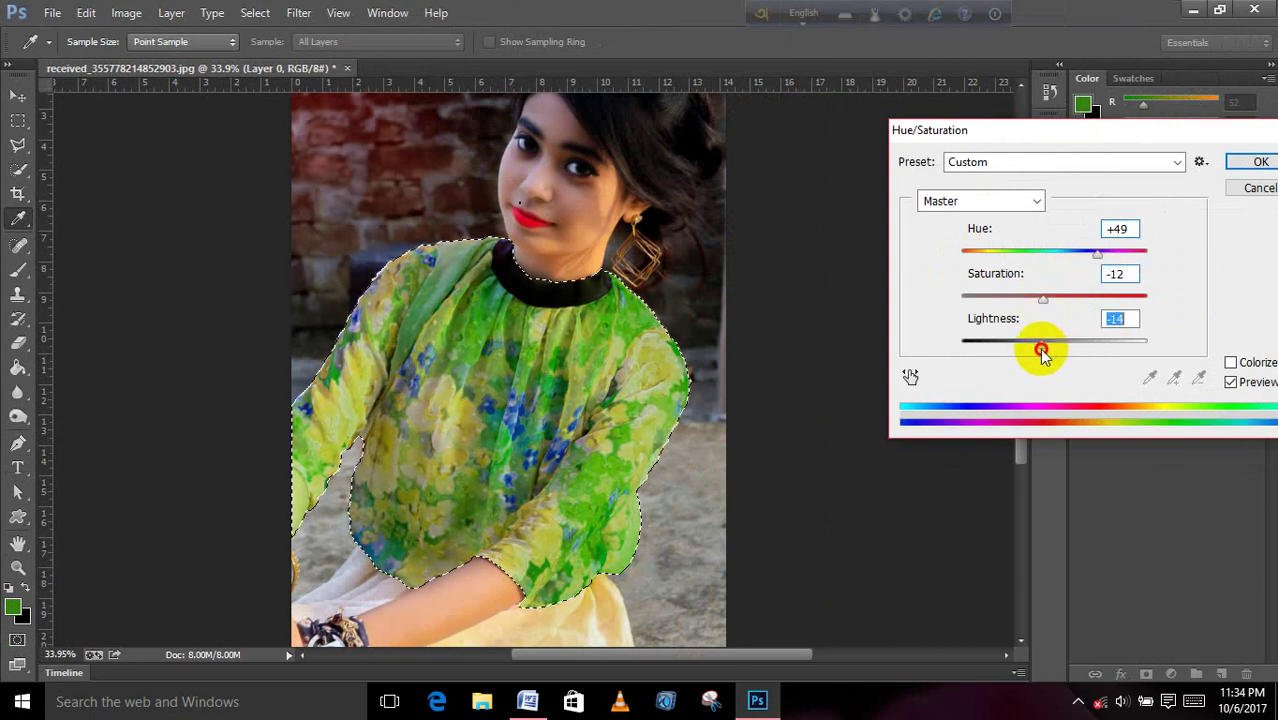
left_click(1258, 163)
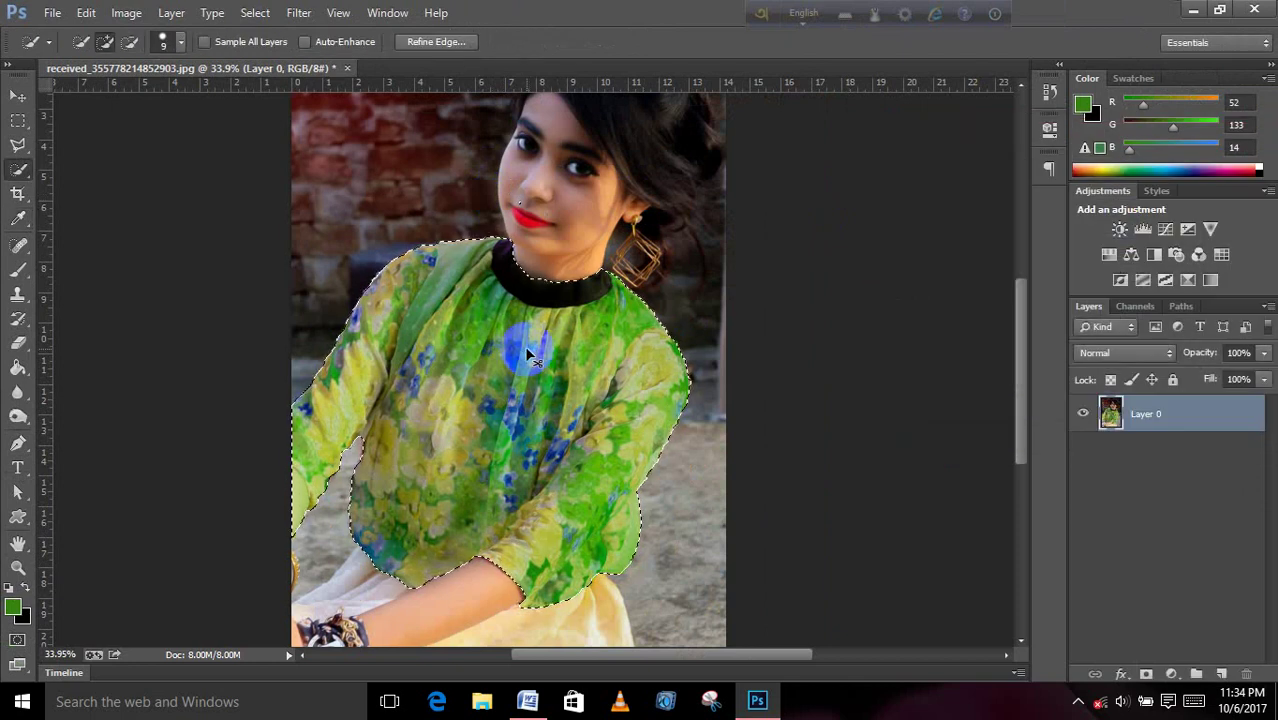
- Revert the green recolour in History, restoring the top's original colours and selection
key("ctrl+d")
scroll(533, 349, "down", 2)
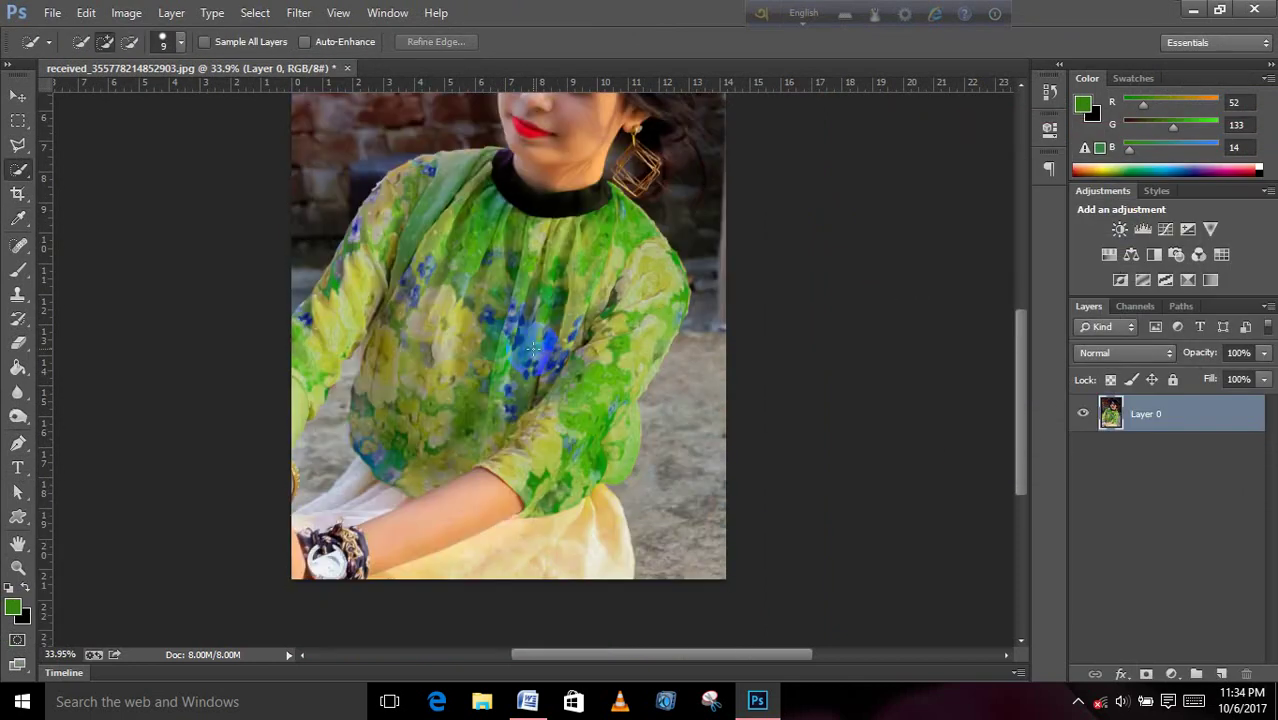
left_click(1048, 91)
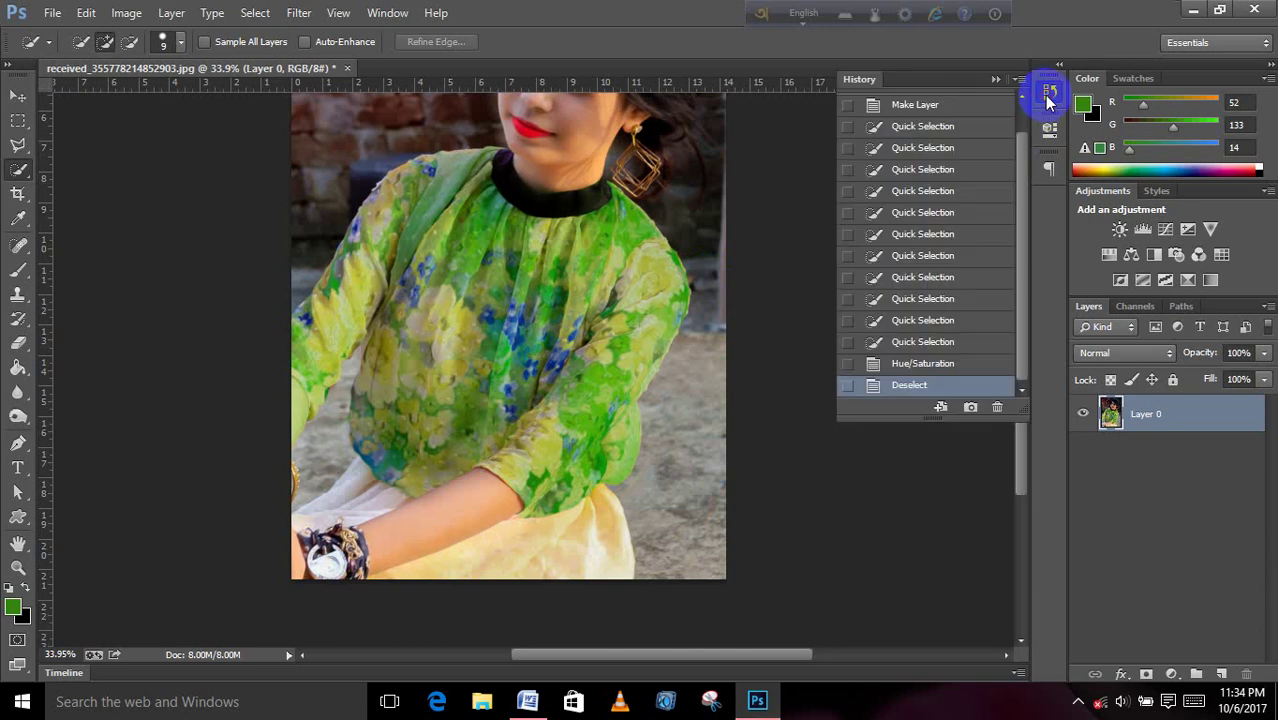
left_click(907, 345)
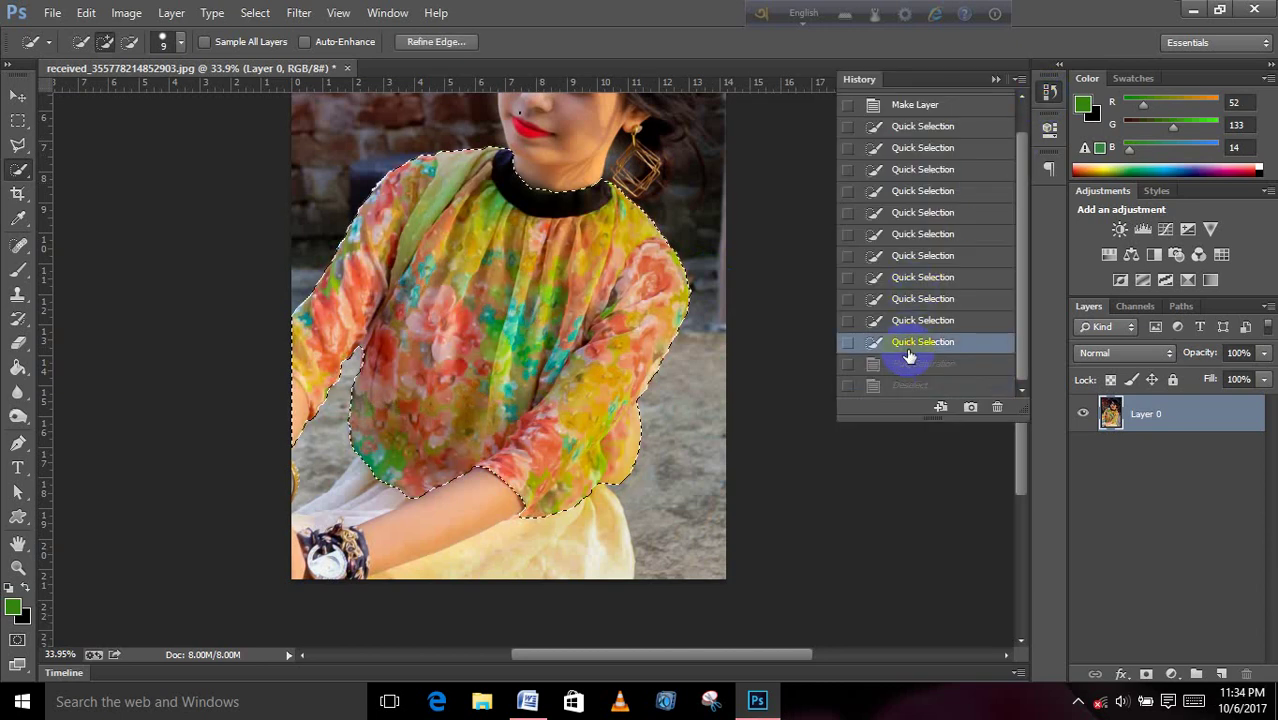
left_click(996, 80)
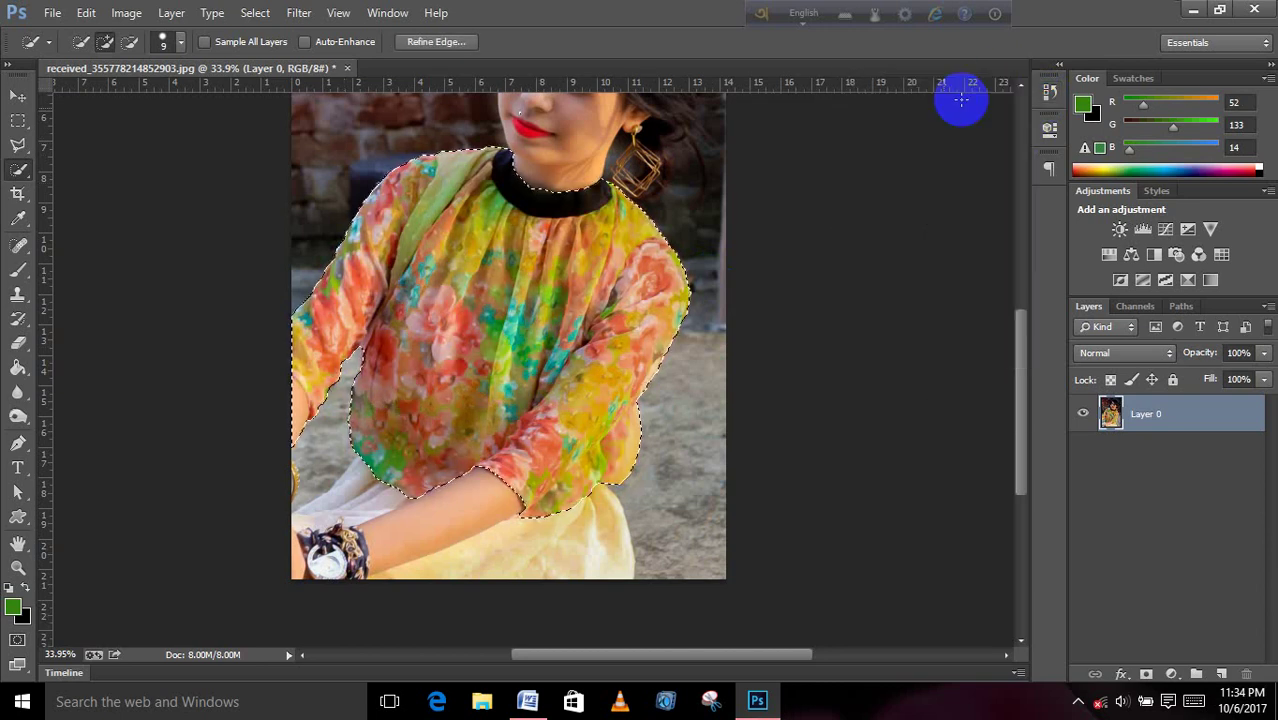
- Trim the top's selection back along the left arm edge
scroll(205, 351, "up", 2)
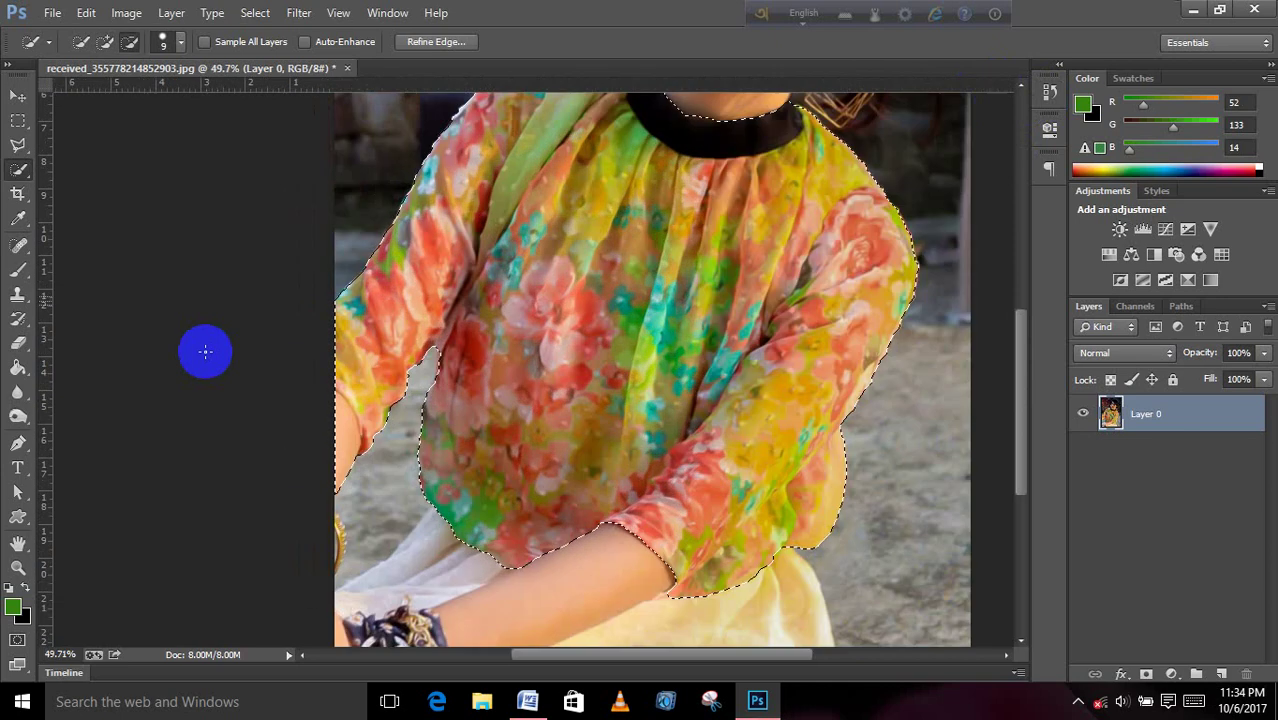
scroll(205, 351, "up", 2)
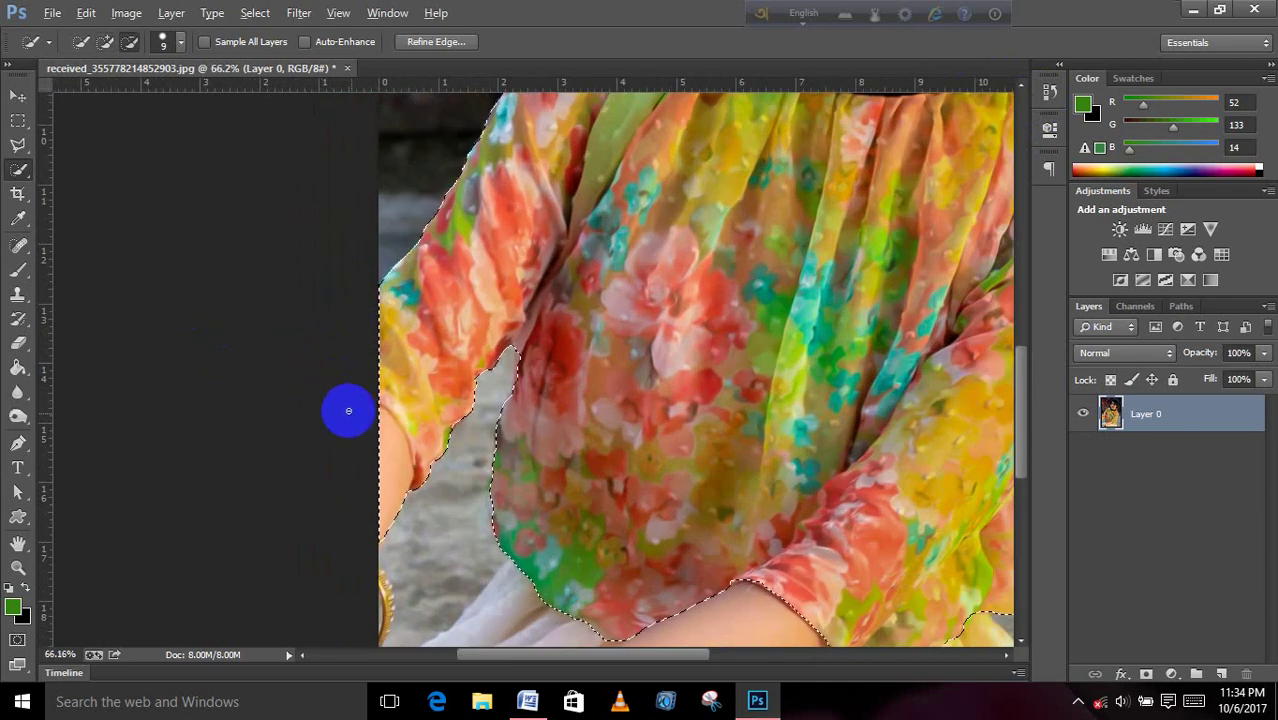
left_click_drag(385, 425, 402, 477)
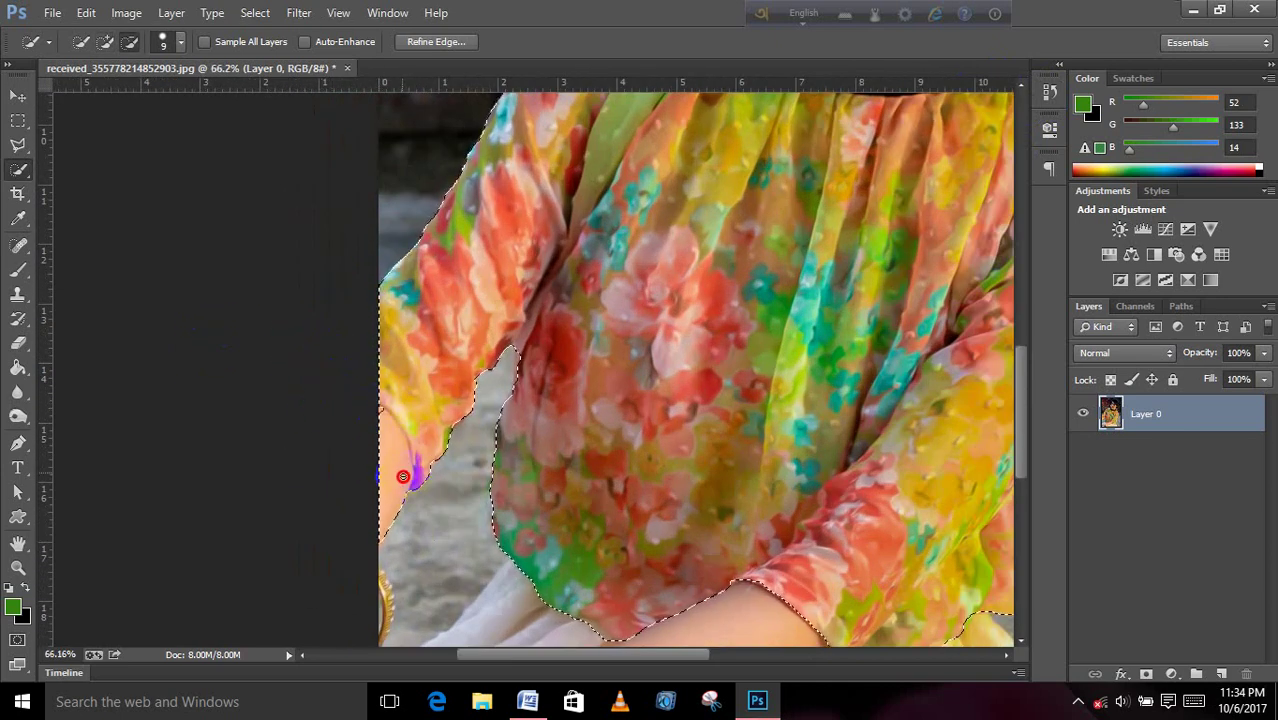
left_click_drag(378, 537, 401, 503)
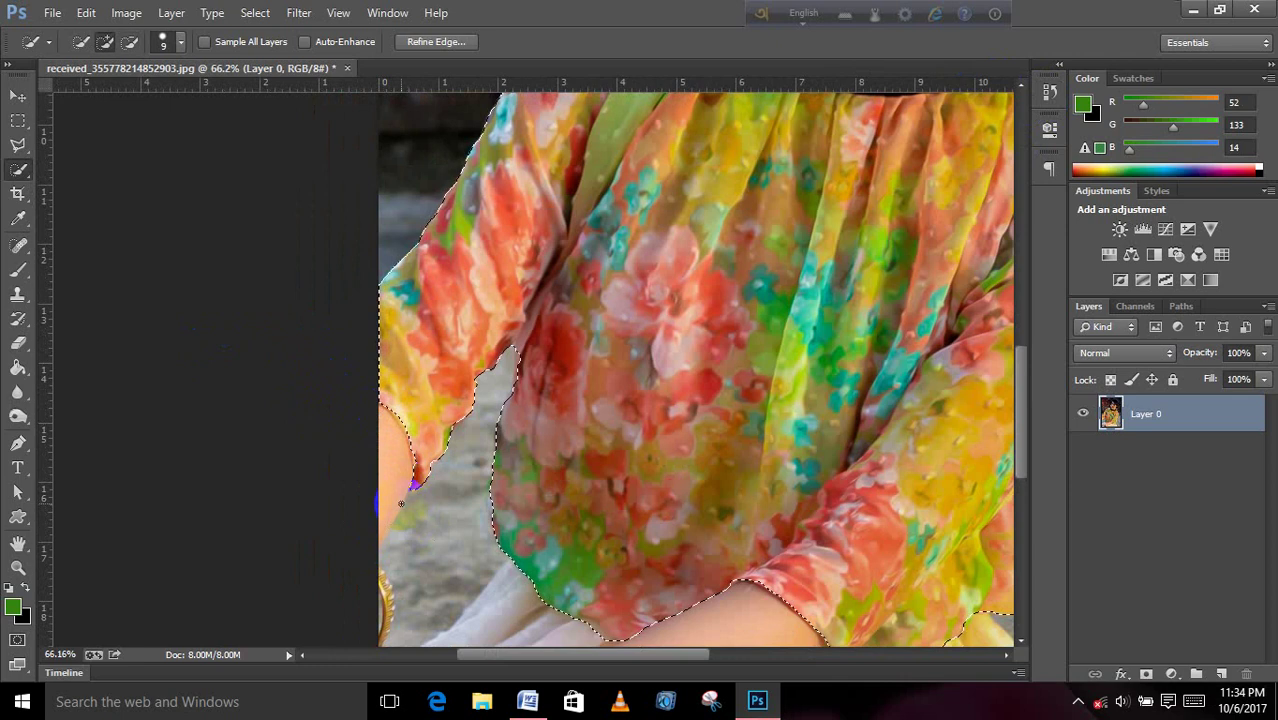
scroll(405, 467, "down", 2)
scroll(440, 440, "down", 5, "alt")
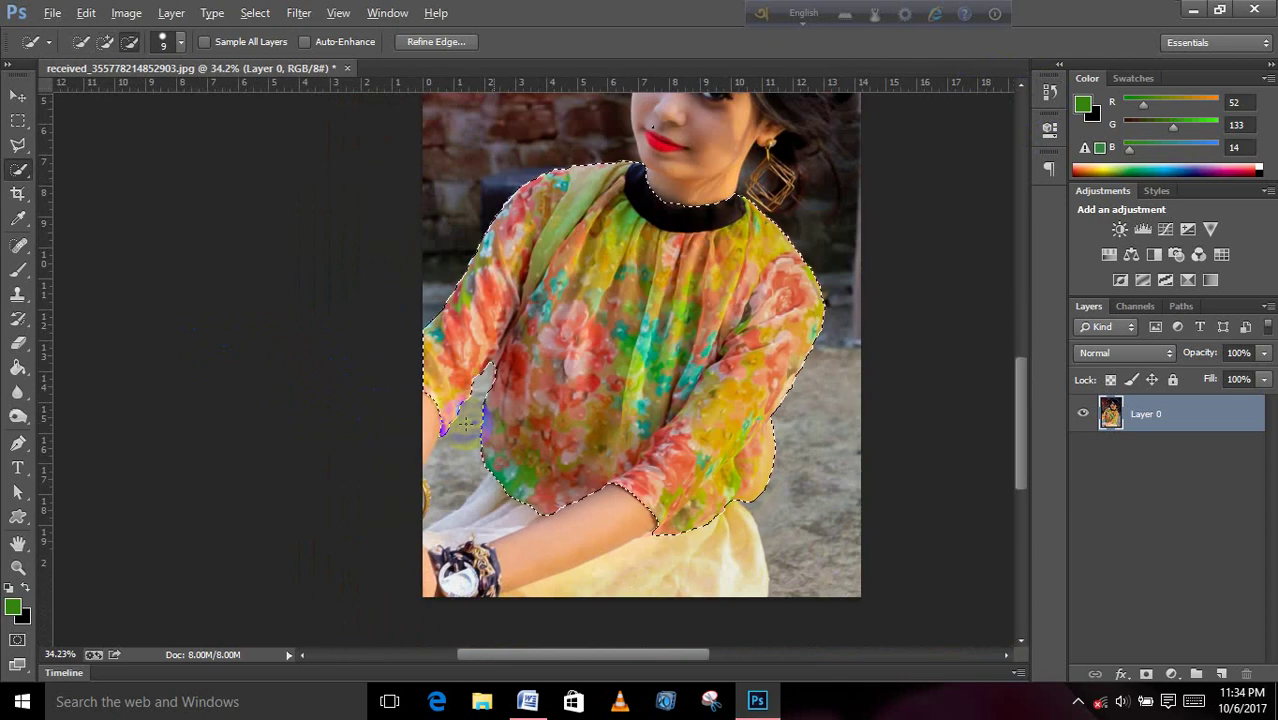
- Recolour the top with Hue +96, Saturation -17, Lightness -6, then deselect
key("ctrl+u")
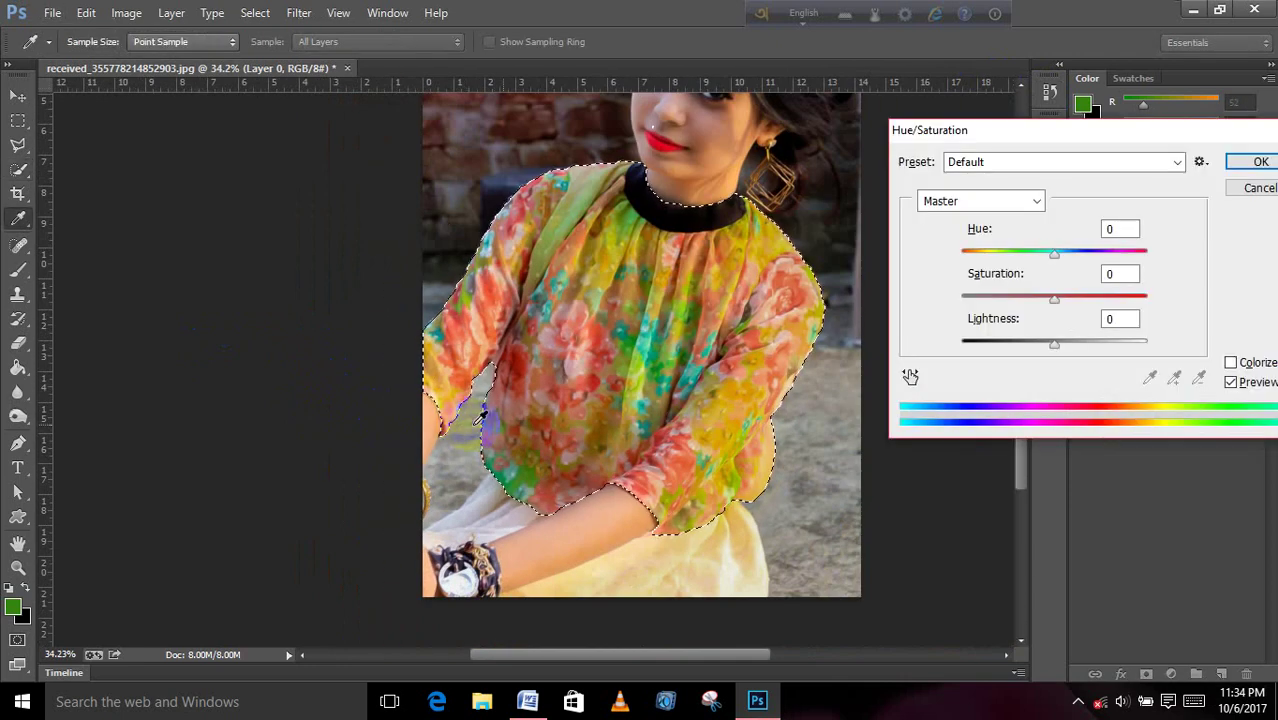
mouse_move(1054, 256)
left_mouse_down()
mouse_move(978, 254)
mouse_move(1116, 262)
left_mouse_up()
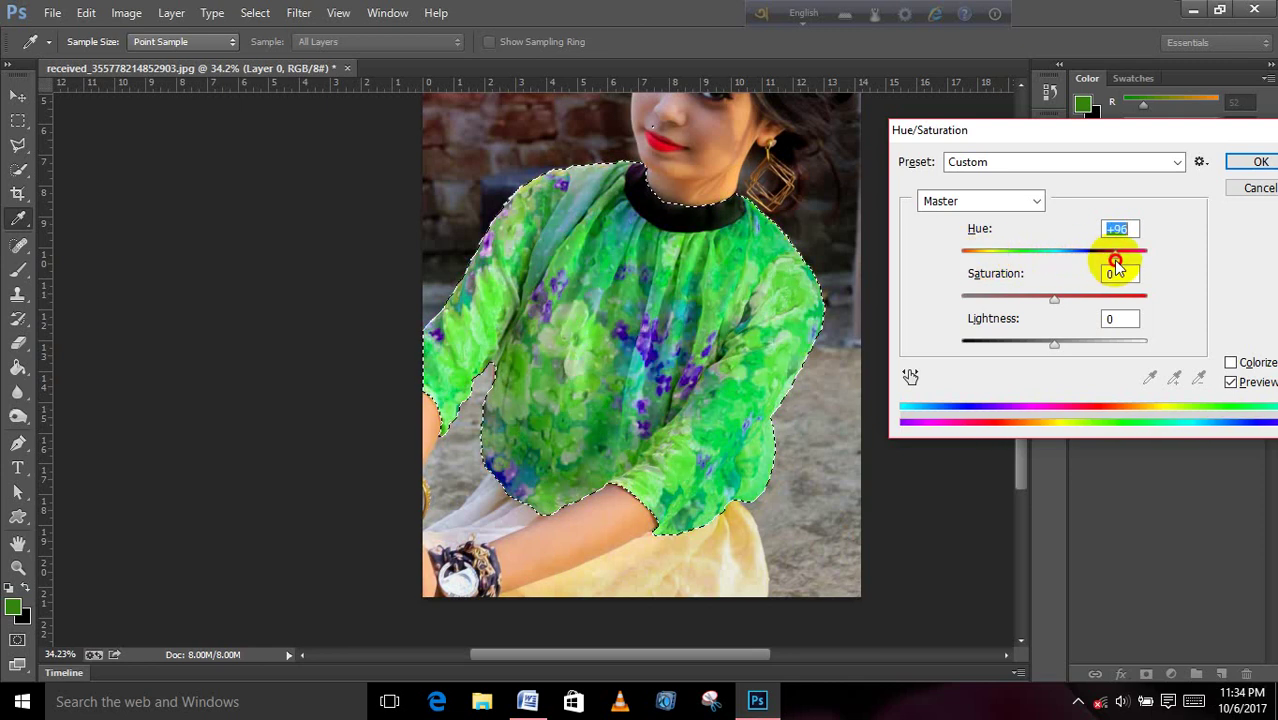
mouse_move(1054, 300)
left_mouse_down()
mouse_move(1015, 305)
mouse_move(1064, 305)
mouse_move(1040, 308)
mouse_move(1067, 346)
mouse_move(1049, 346)
left_mouse_up()
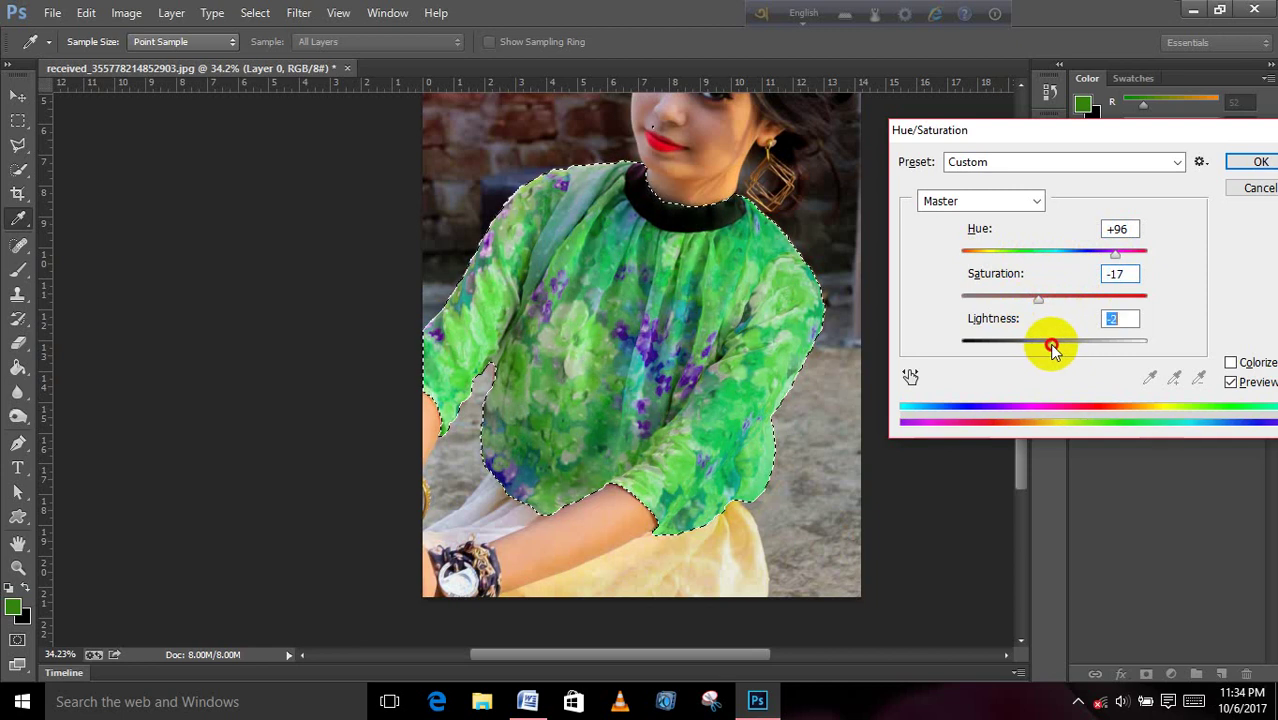
left_click(1258, 162)
key("ctrl+d")
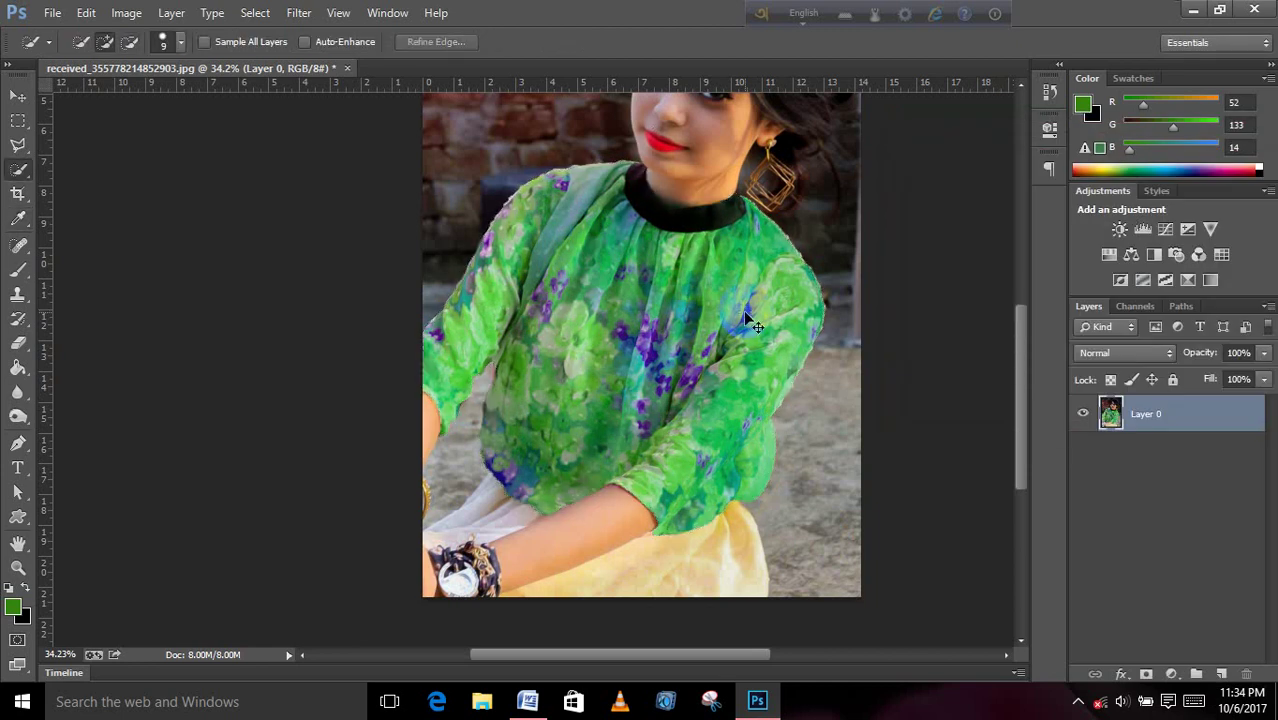
scroll(745, 313, "down", 3)
scroll(359, 326, "down", 2)
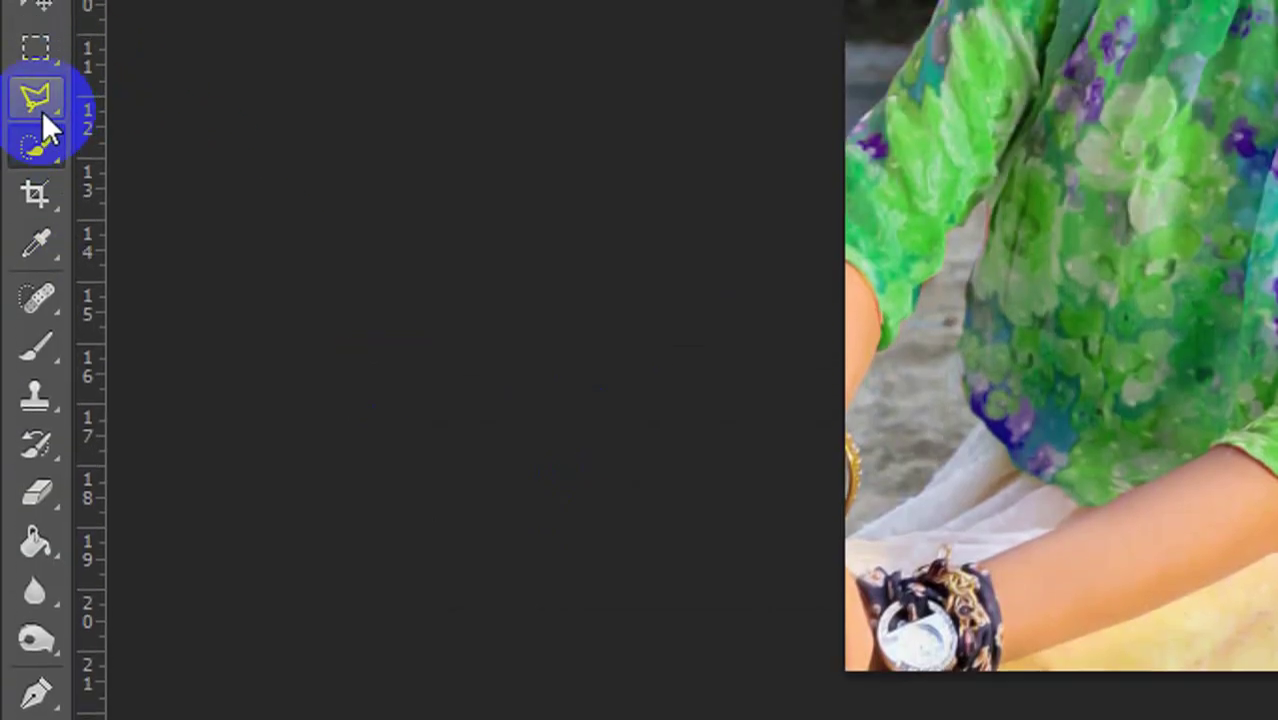
- Quick-select the pale yellow skirt and the white fabric above the wrist
left_click(20, 167)
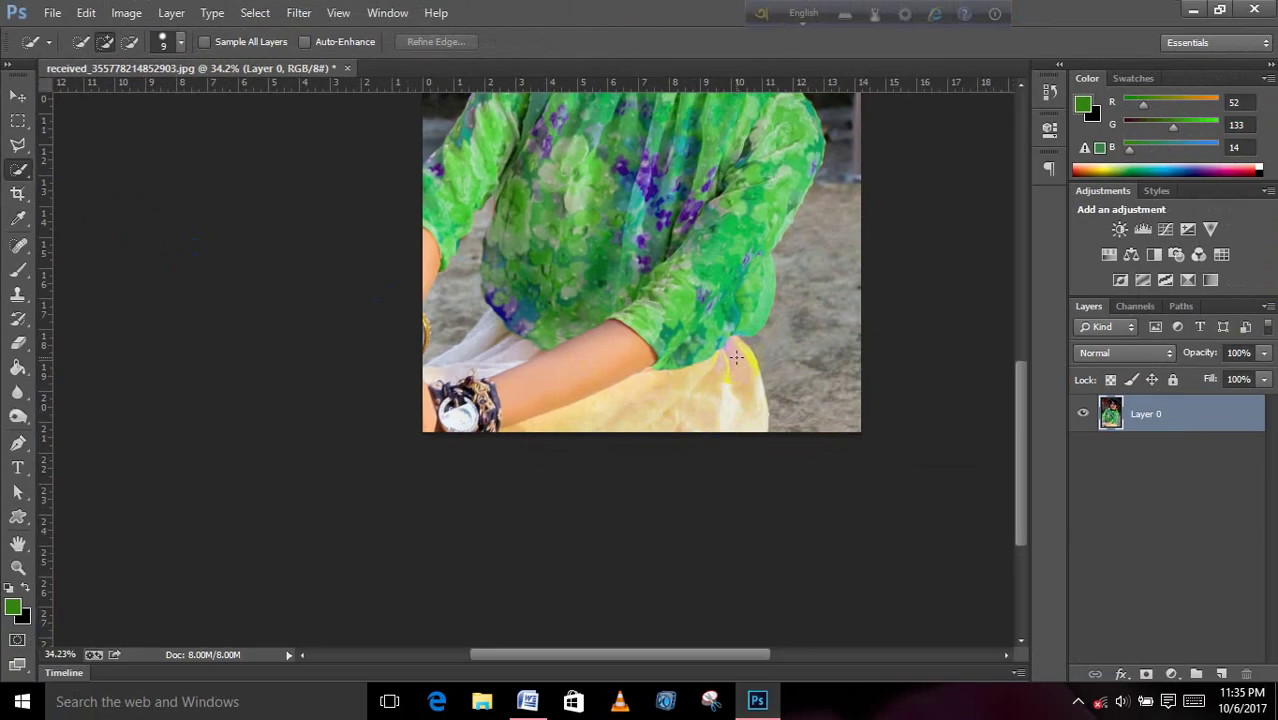
left_click_drag(735, 357, 726, 385)
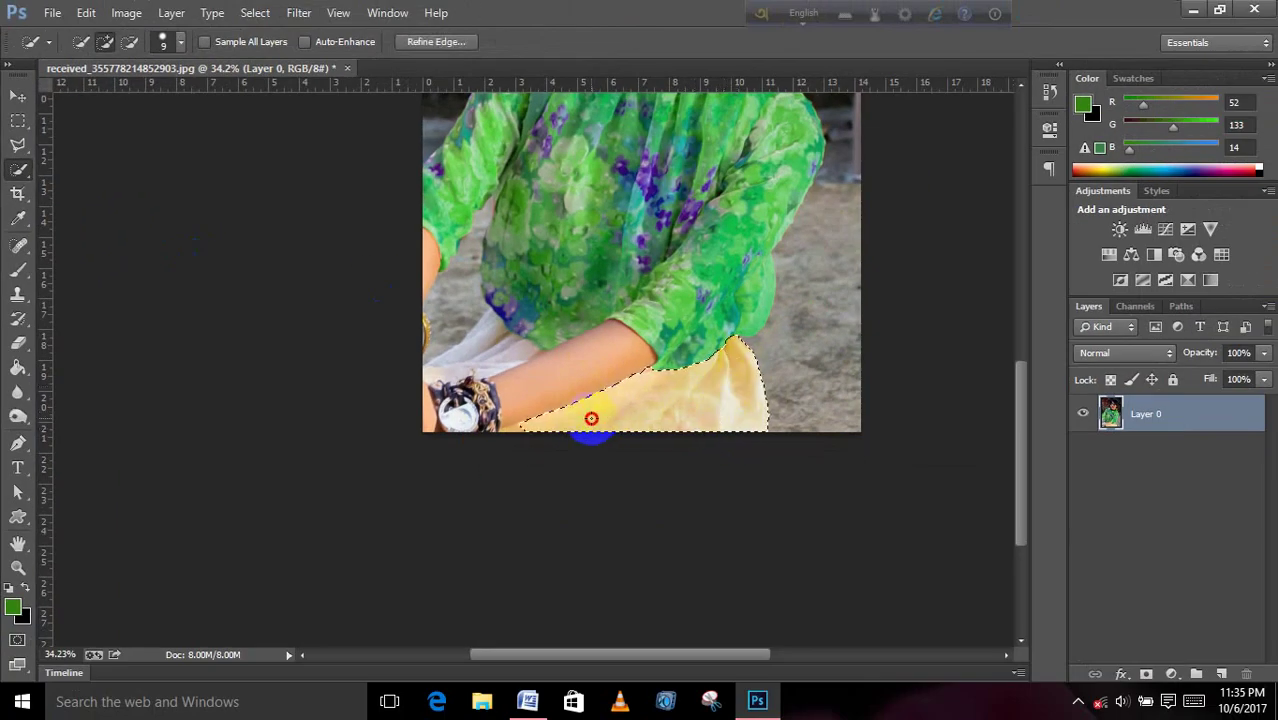
scroll(576, 418, "up", 2)
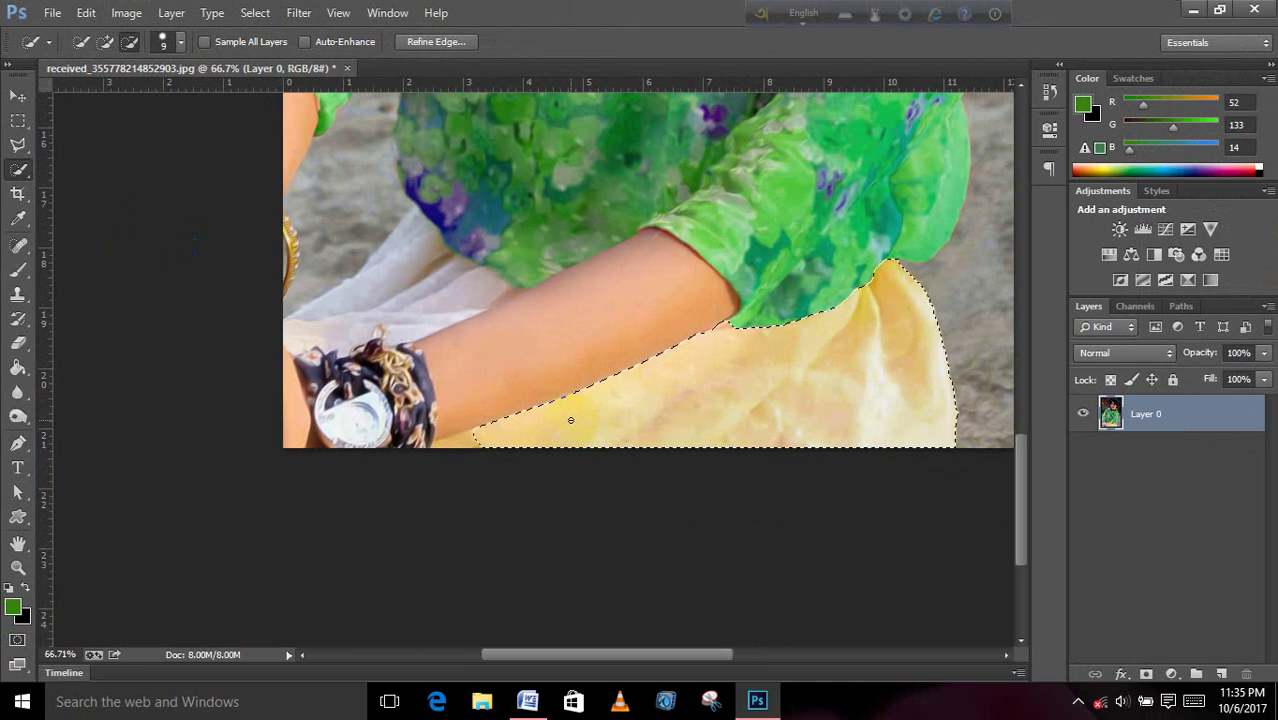
scroll(570, 420, "down", 2)
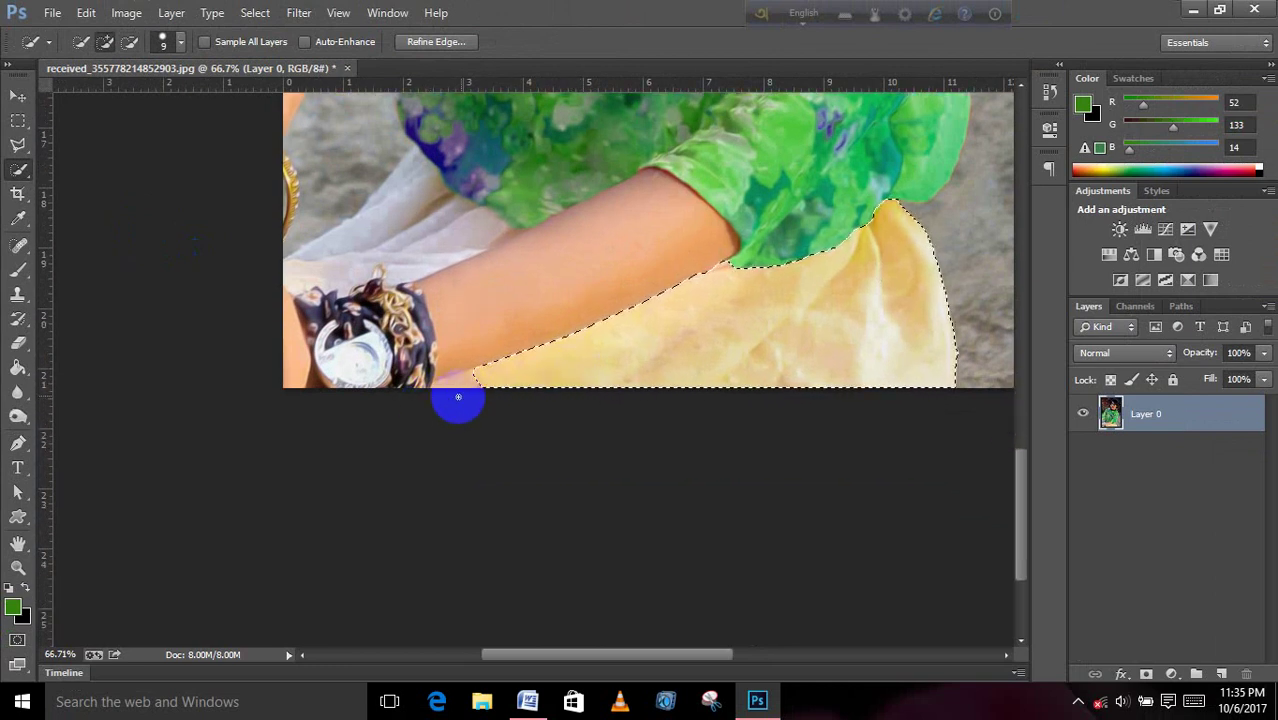
left_click_drag(473, 383, 451, 386)
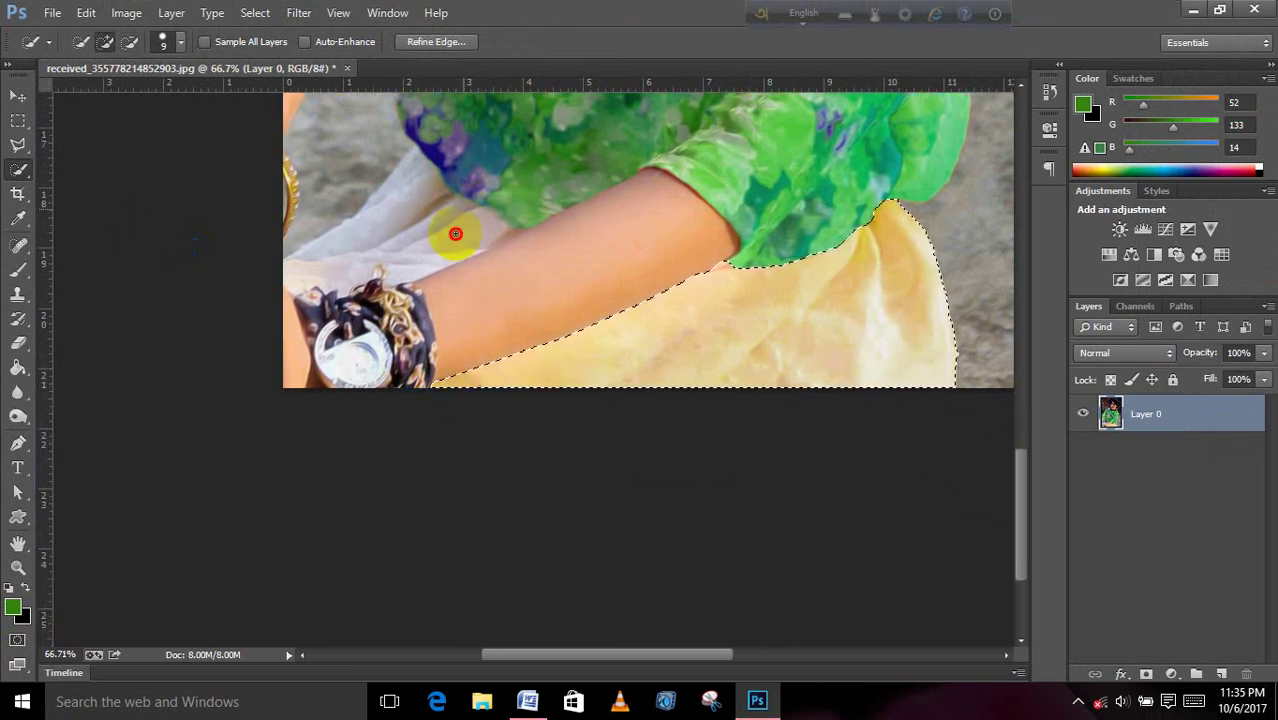
mouse_move(451, 222)
left_mouse_down()
mouse_move(405, 259)
mouse_move(413, 171)
mouse_move(351, 244)
left_mouse_up()
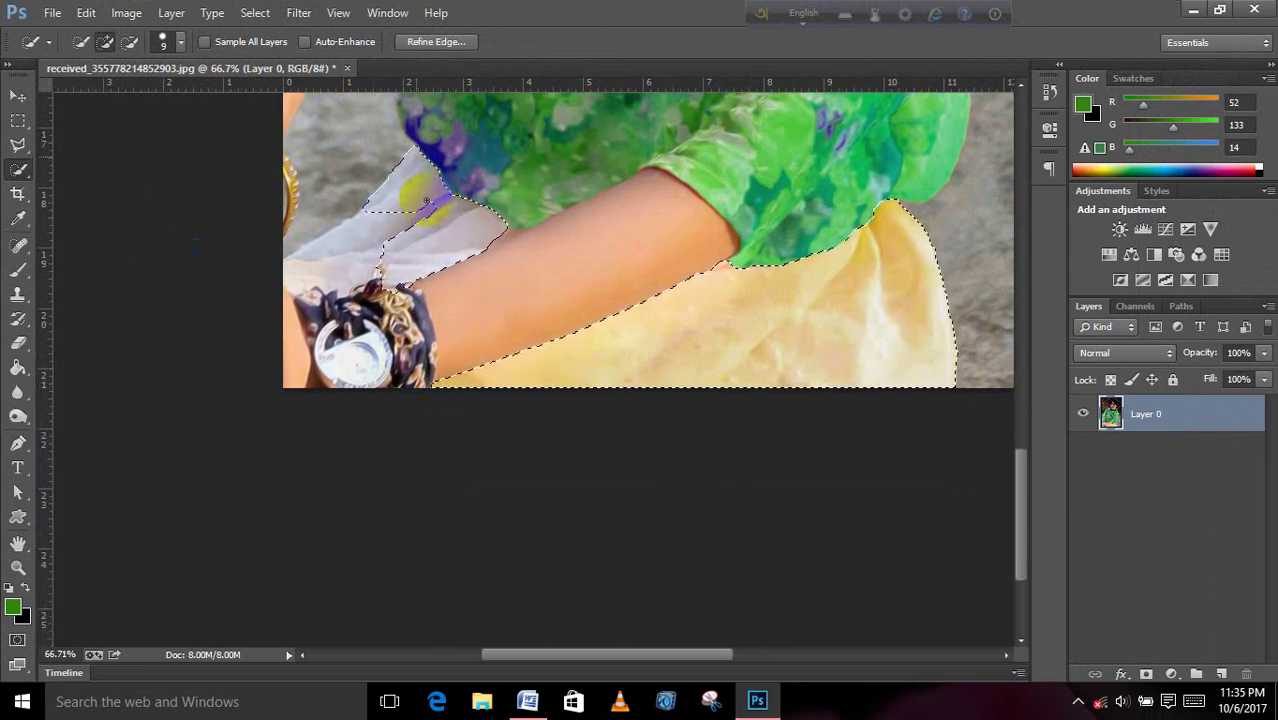
- Subtract the bracelet area from the skirt selection
scroll(351, 244, "up", 2)
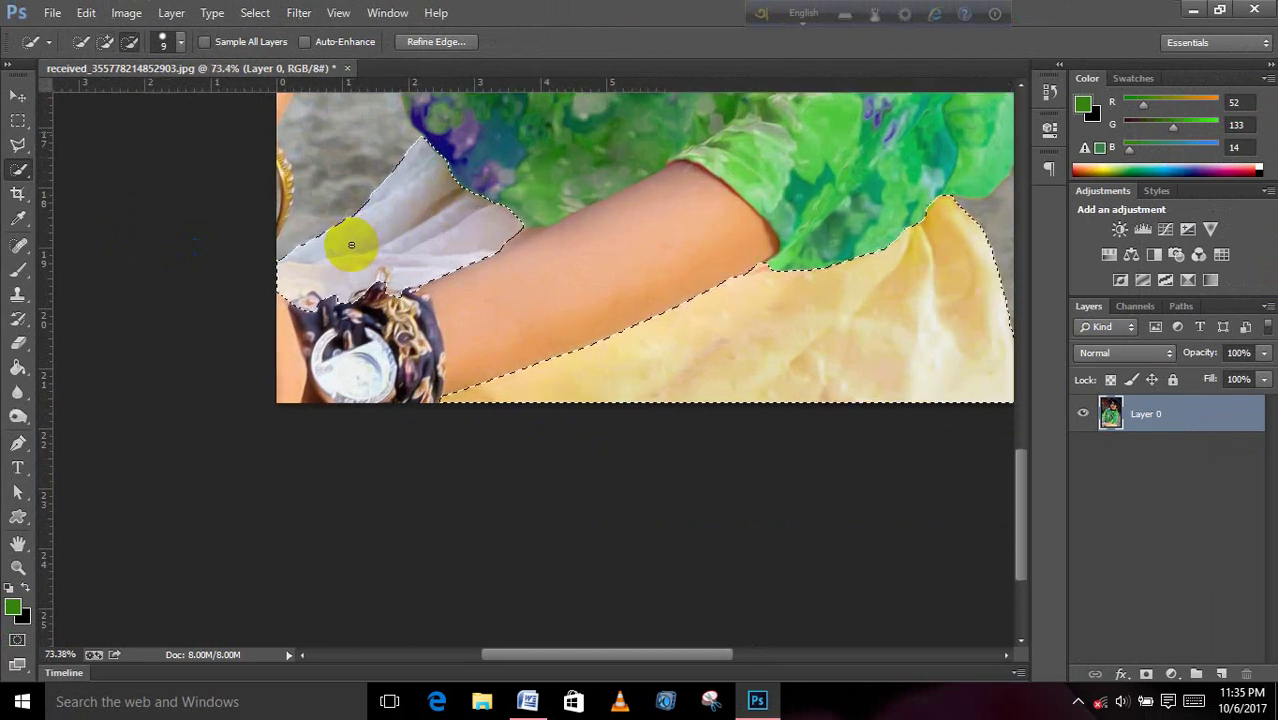
scroll(345, 240, "up", 3)
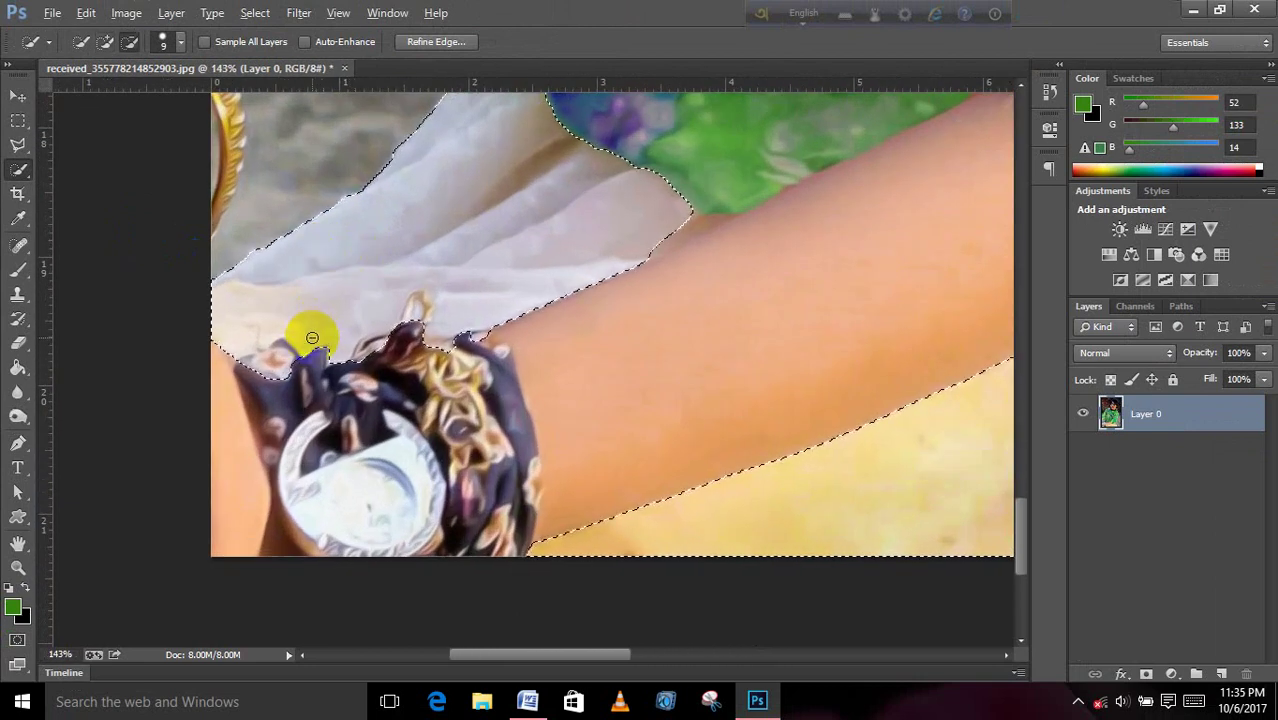
key("alt")
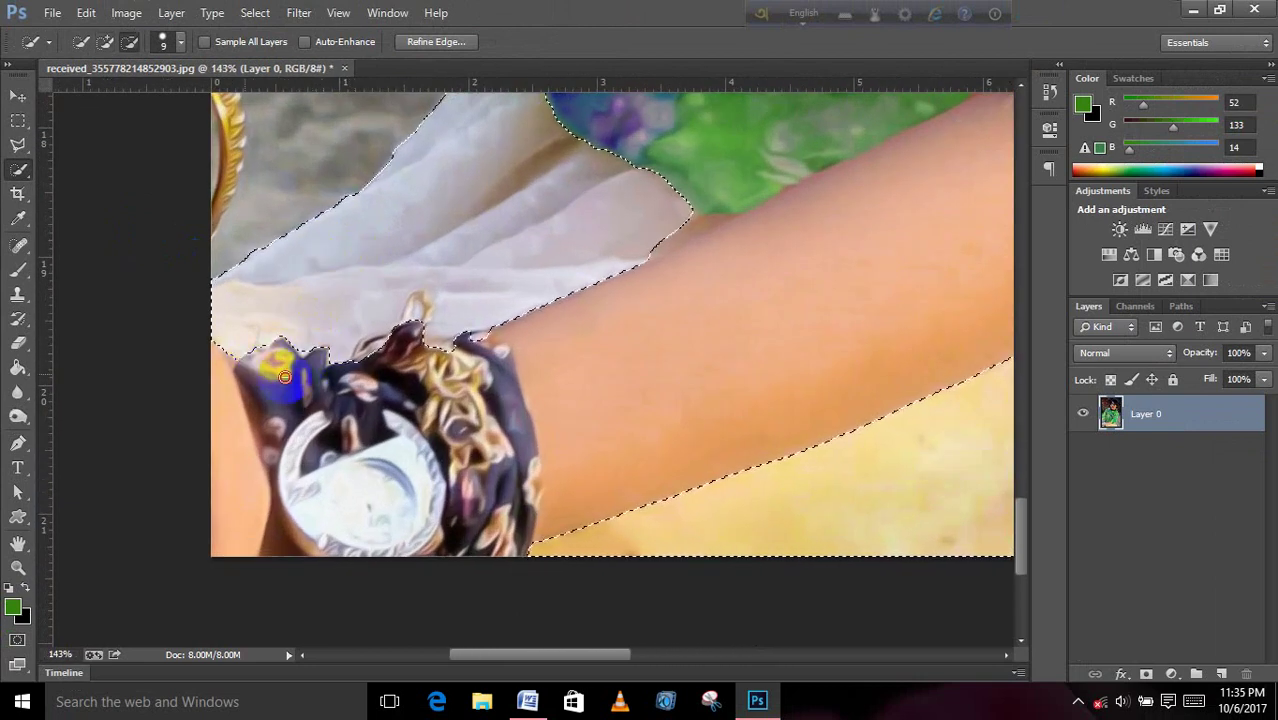
mouse_move(284, 376)
left_mouse_down()
mouse_move(428, 312)
mouse_move(453, 341)
left_mouse_up()
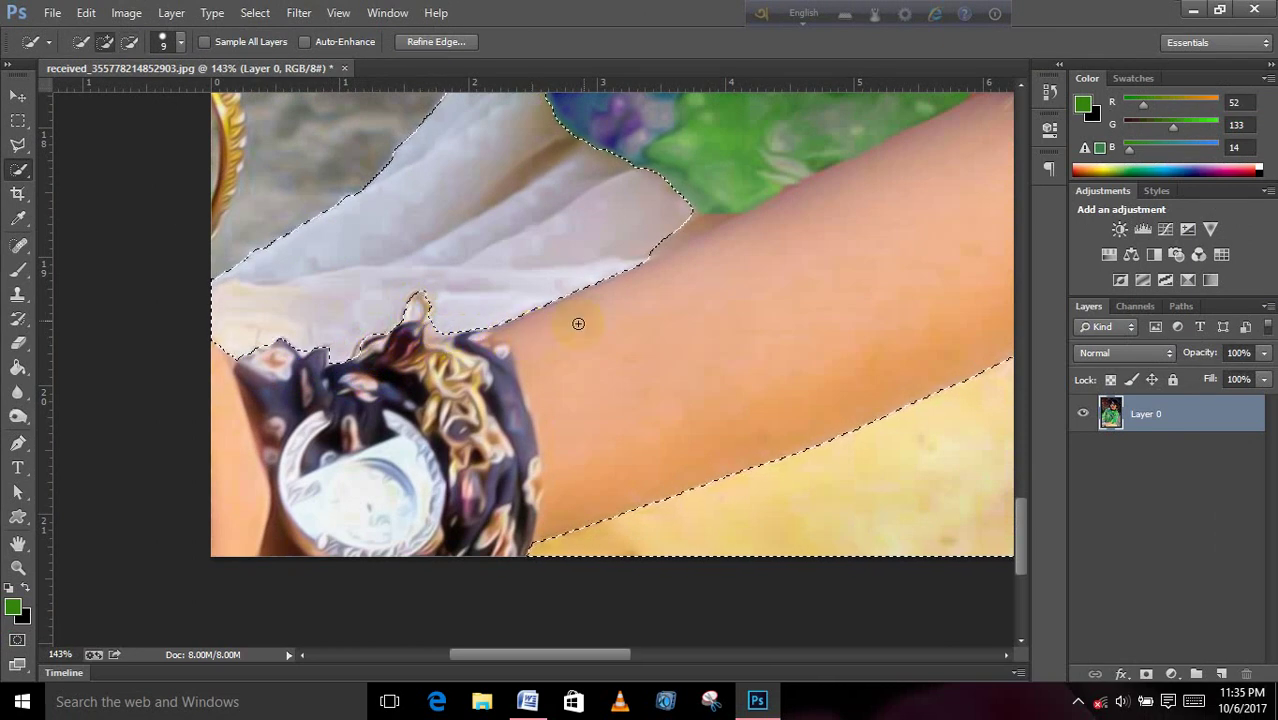
scroll(701, 223, "down", 1)
scroll(701, 223, "down", 2)
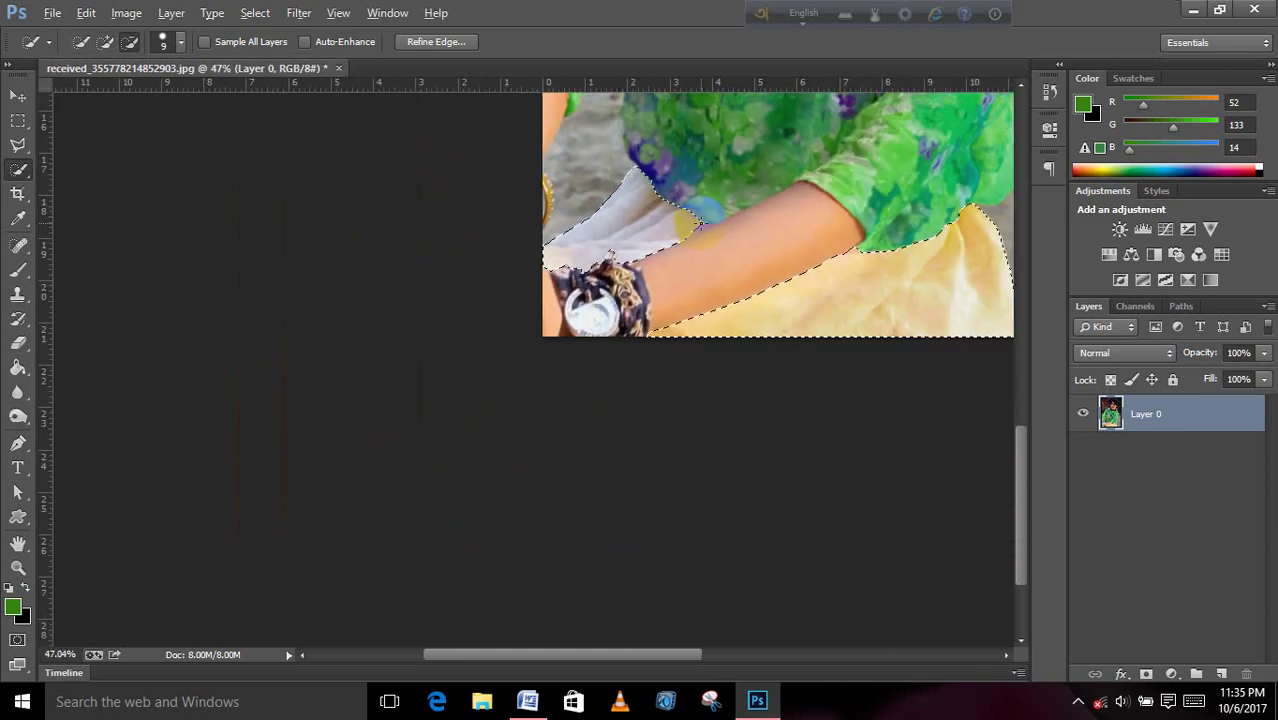
scroll(701, 223, "down", 1)
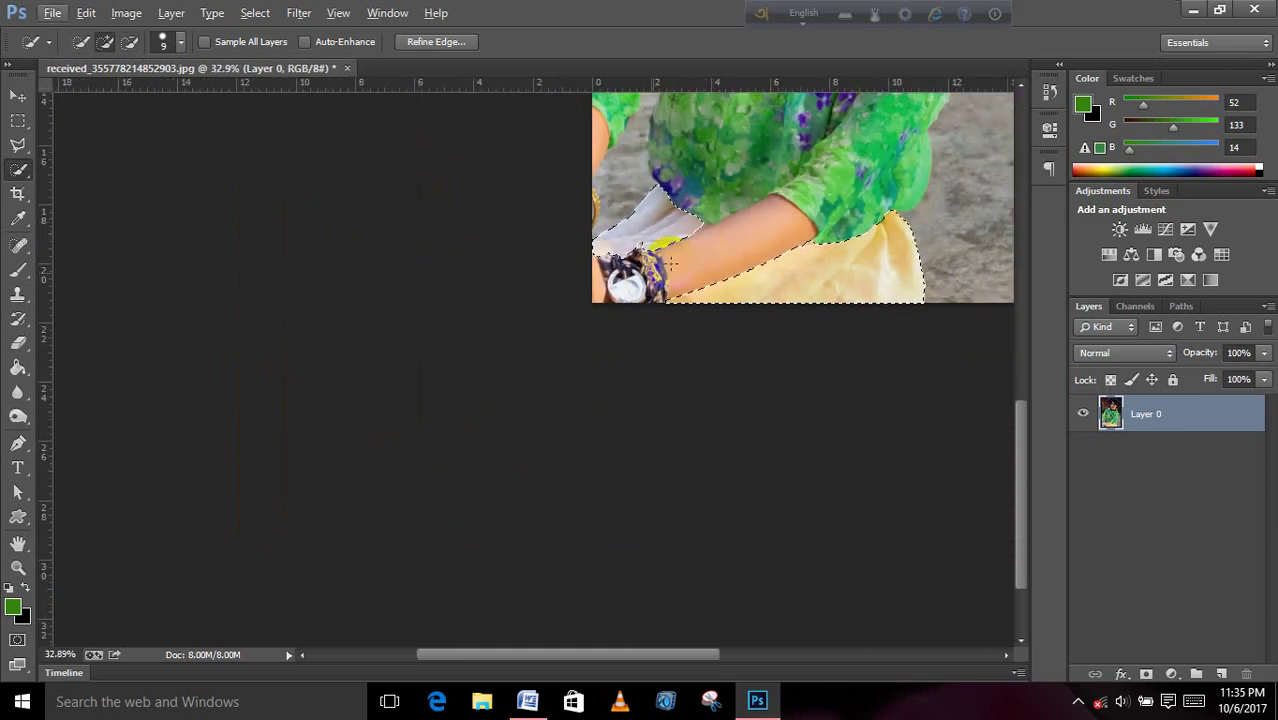
left_click(105, 41)
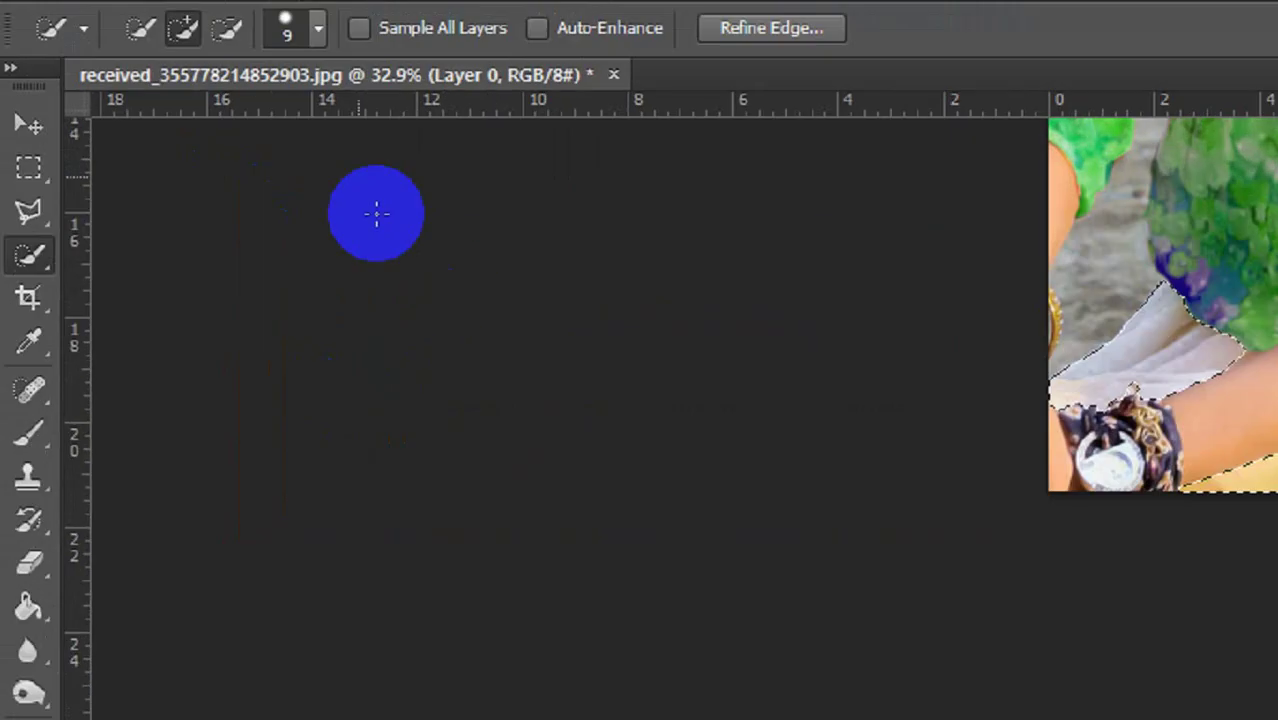
left_click(127, 14)
mouse_move(308, 121)
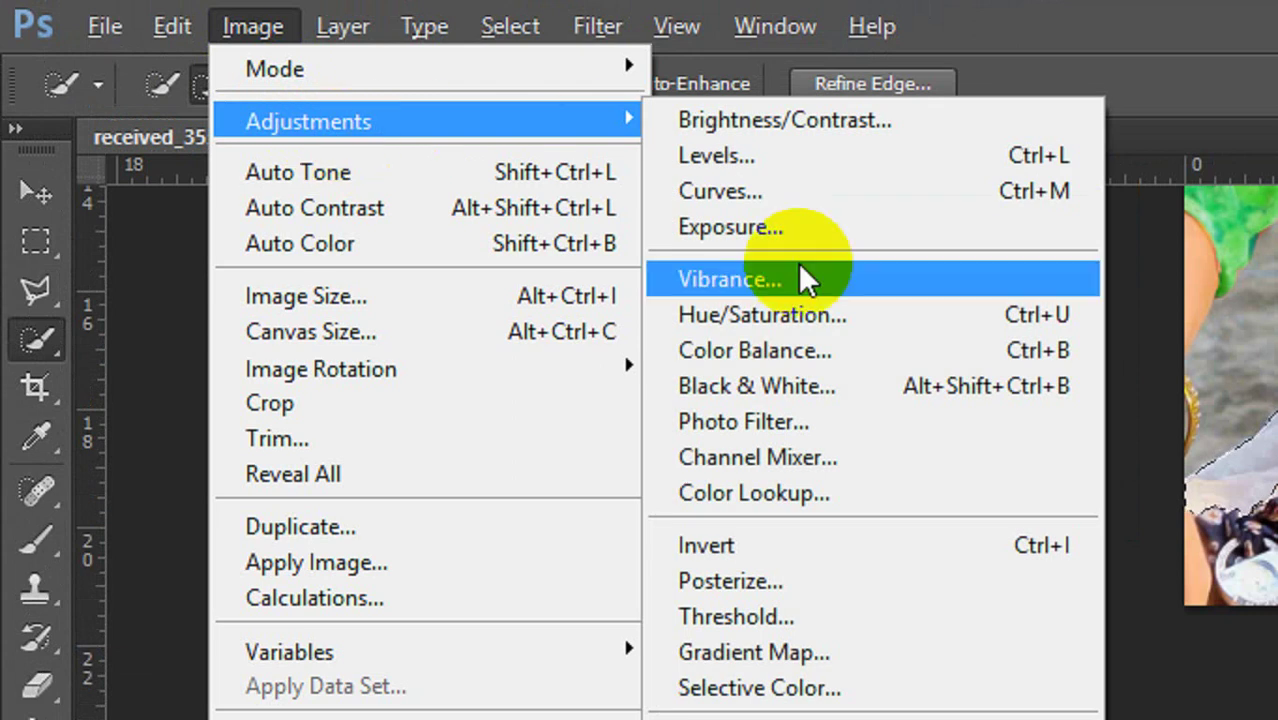
left_click(850, 316)
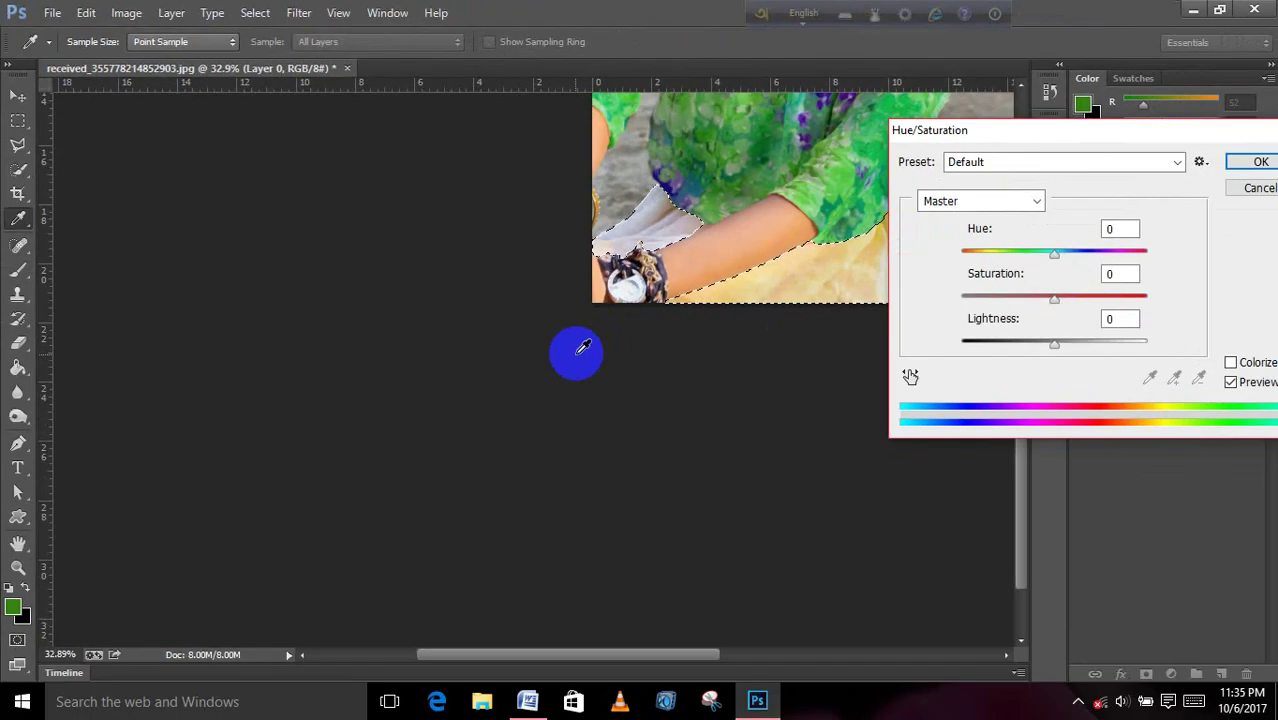
scroll(579, 348, "down", 3)
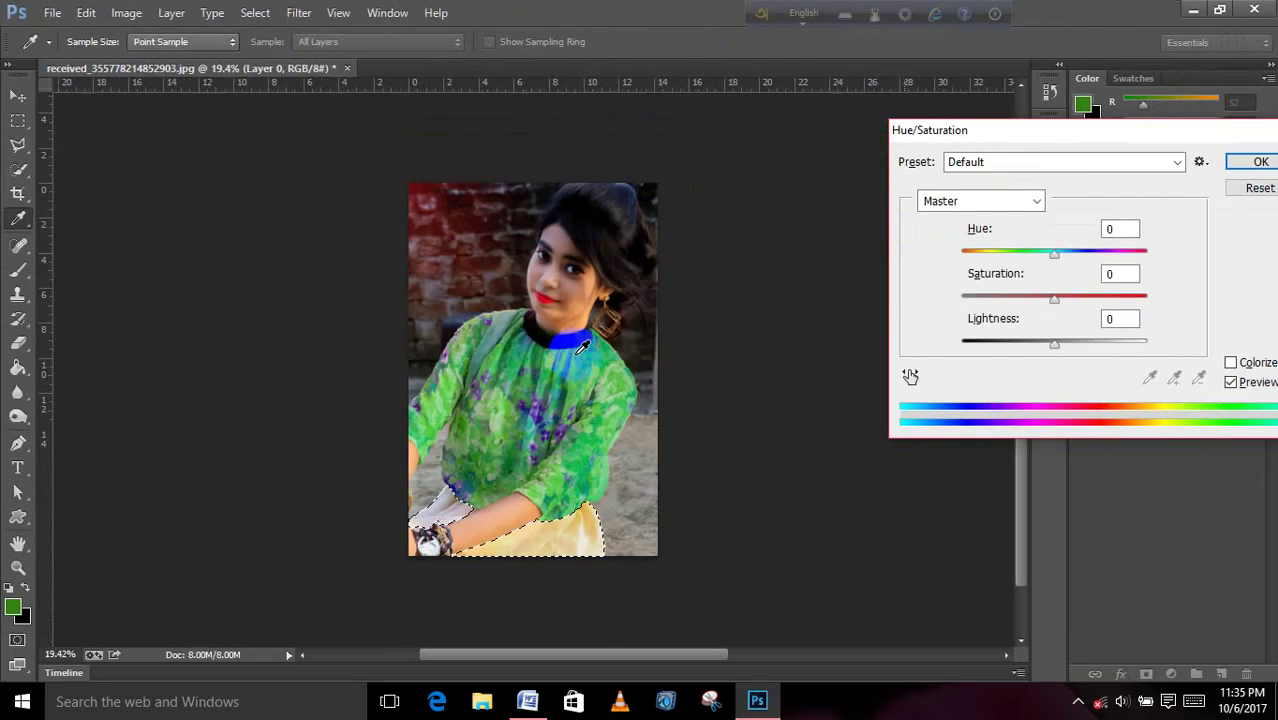
scroll(579, 348, "up", 1)
scroll(585, 345, "up", 2)
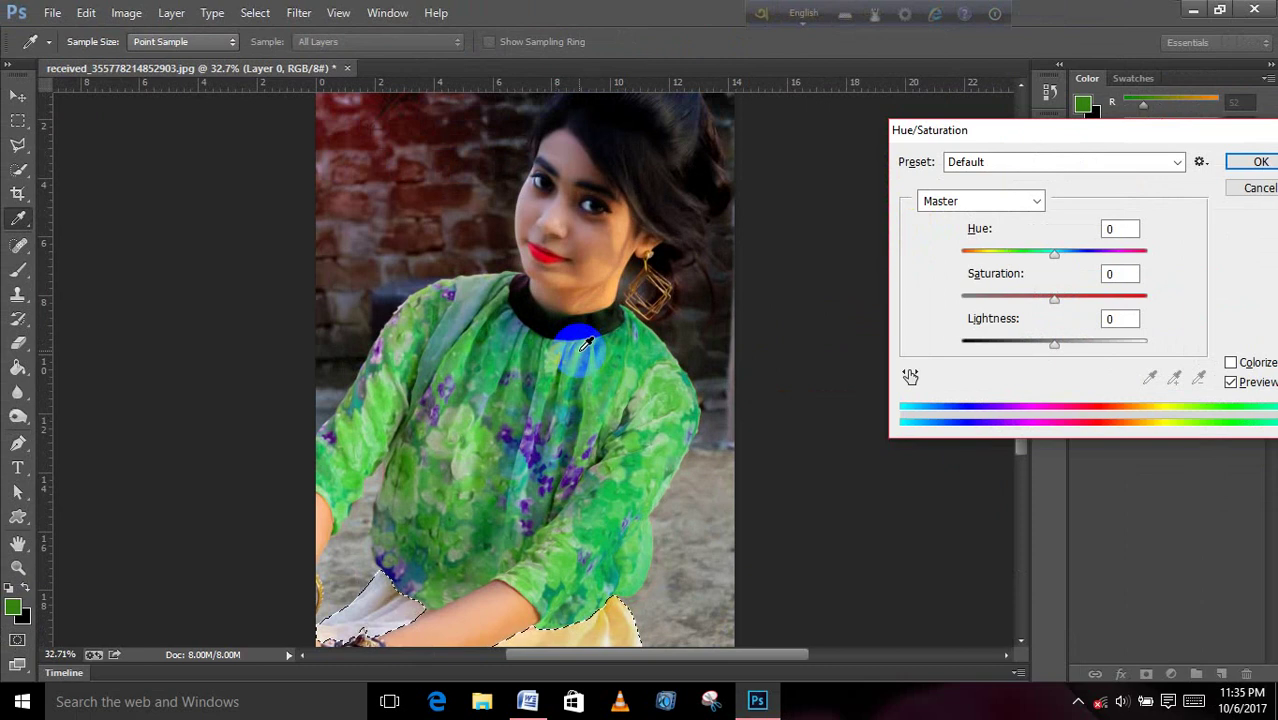
scroll(587, 343, "down", 1)
left_click_drag(1060, 258, 1097, 265)
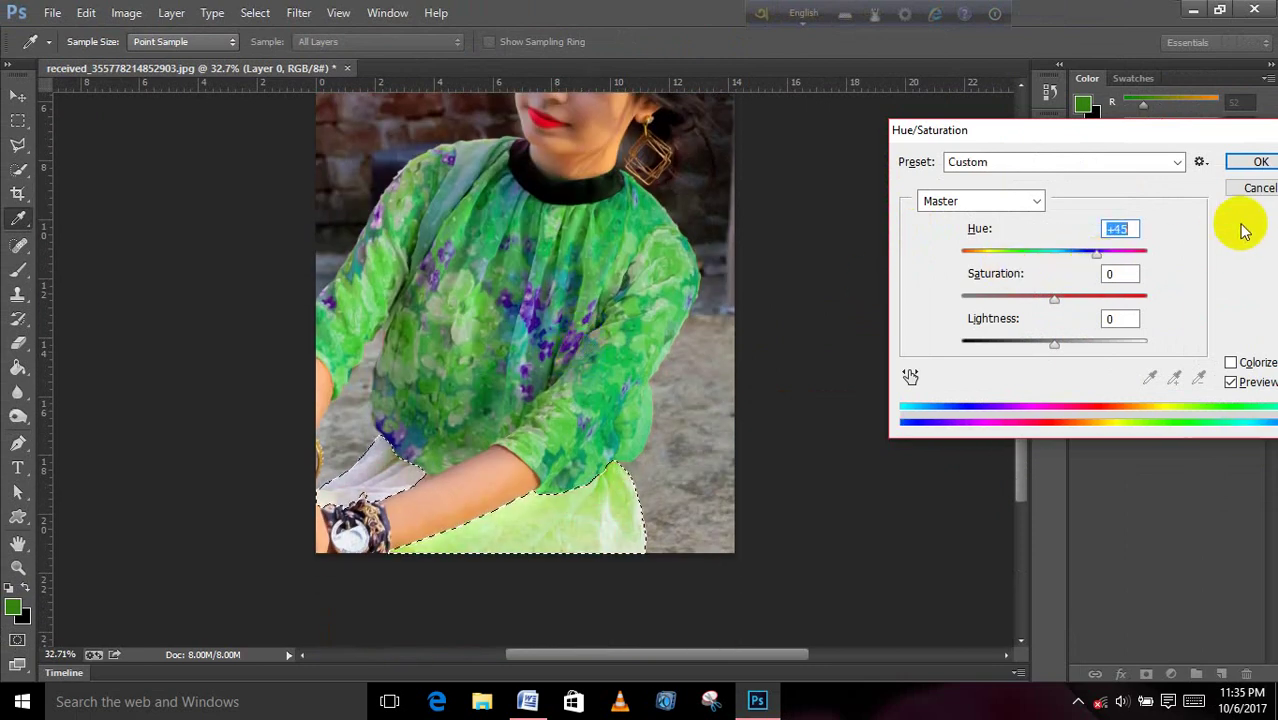
left_click(1260, 190)
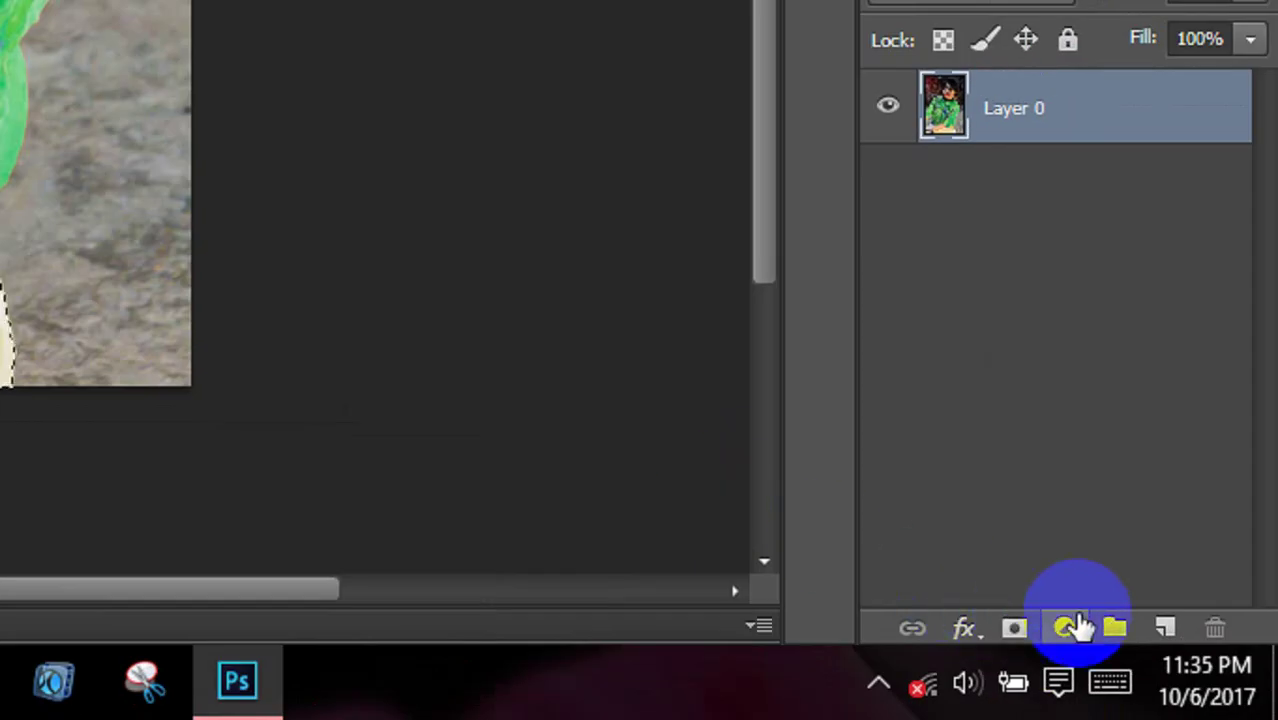
- Add a green Solid Color fill layer masked to the skirt
left_click(1064, 638)
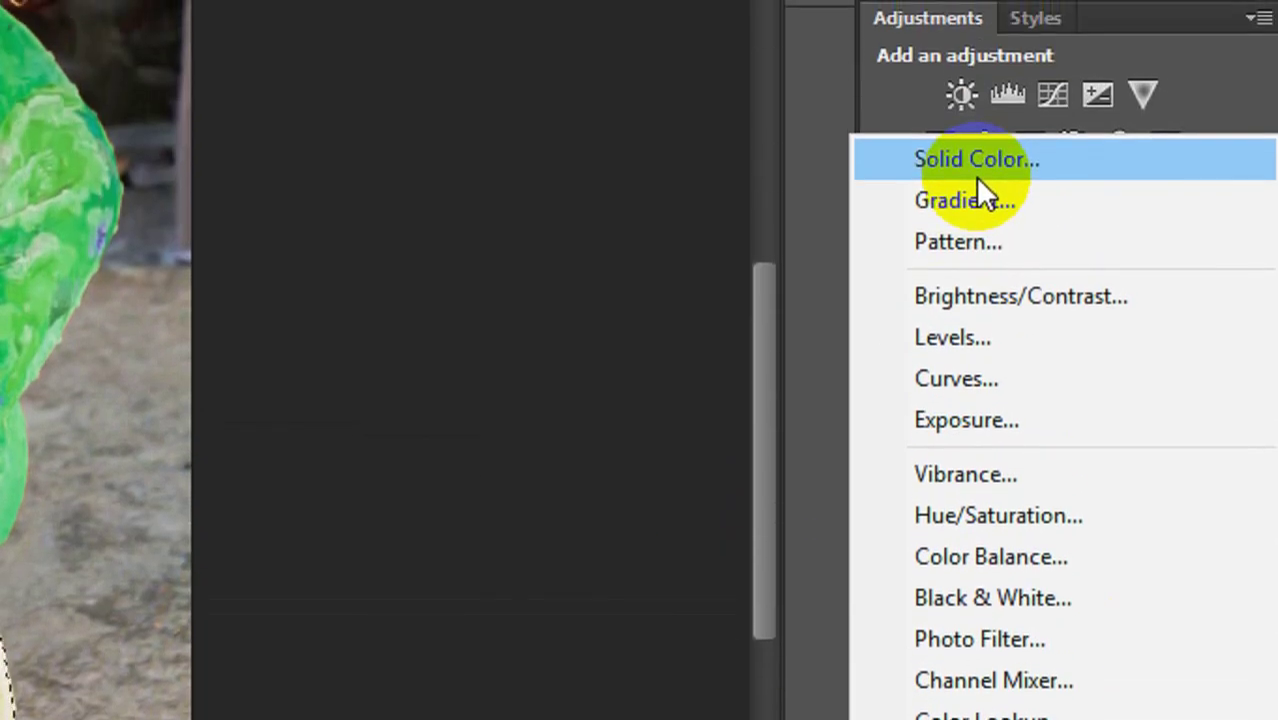
left_click(975, 178)
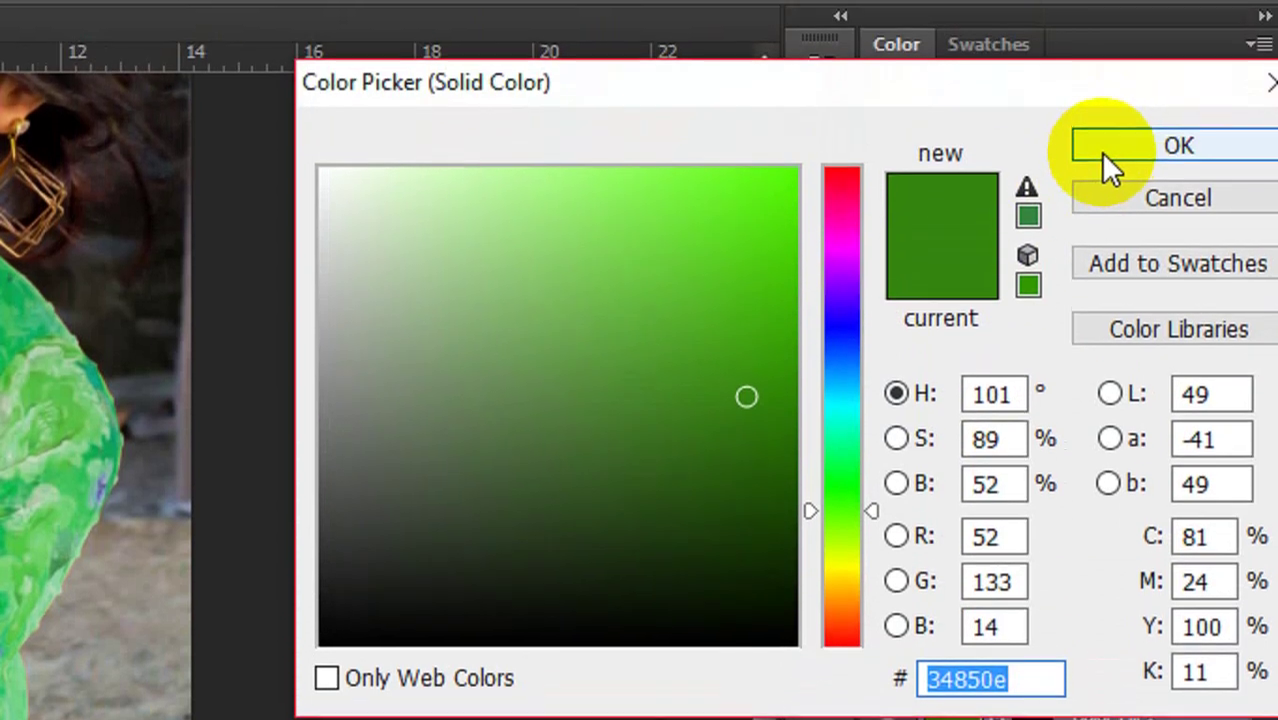
left_click(1110, 50)
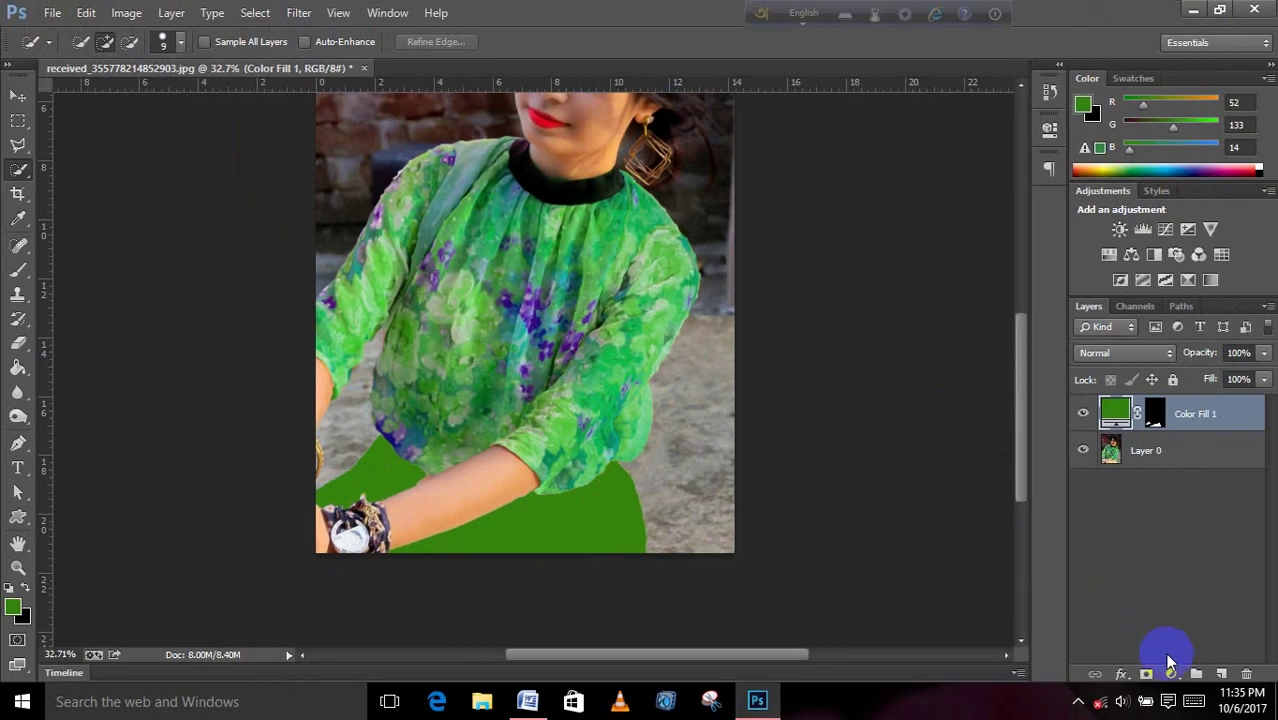
- Try the fill's blend modes Lighten, Multiply, Darken, Difference and Hue, ending on Saturation
left_click(1143, 353)
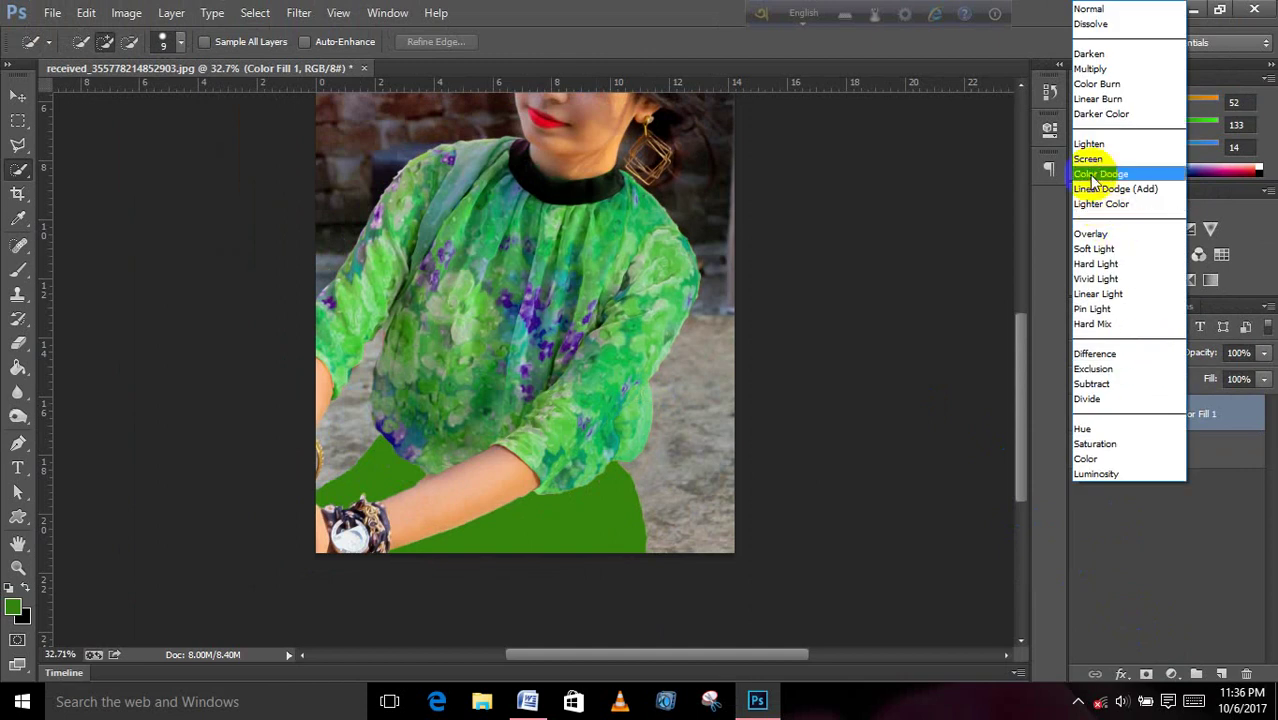
left_click(1090, 150)
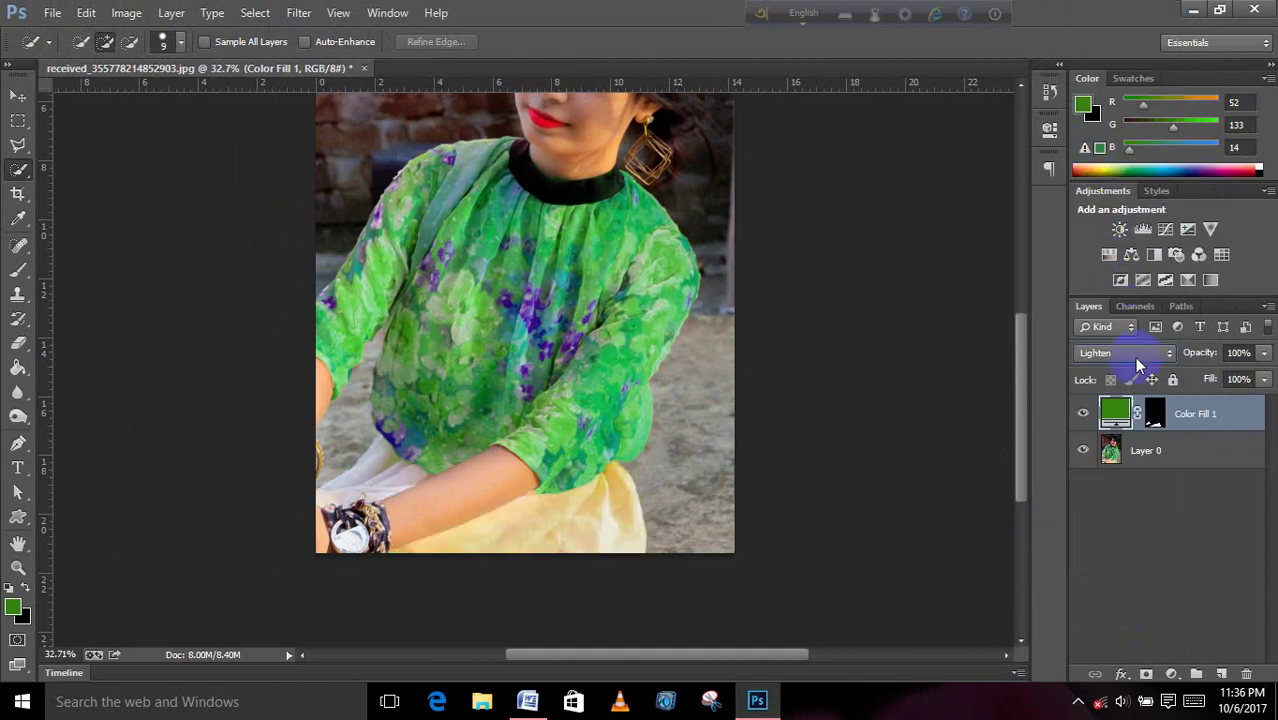
left_click(1141, 354)
left_click(1104, 70)
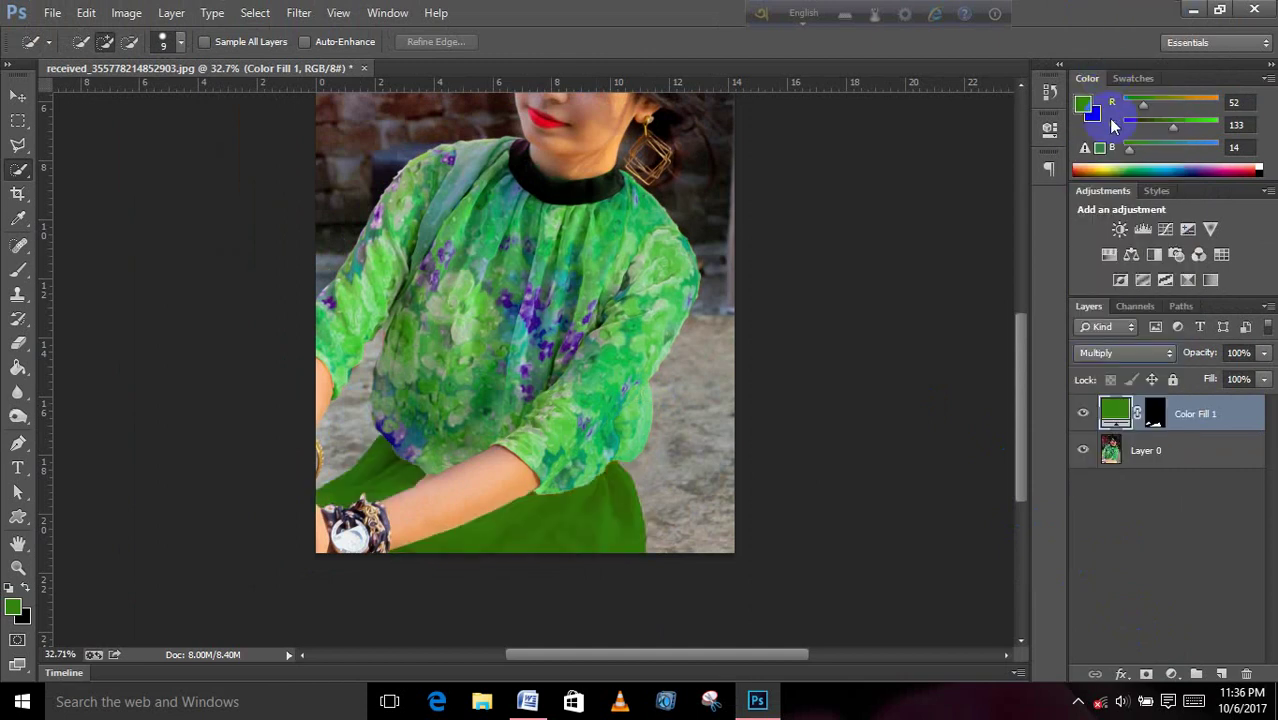
left_click(1134, 358)
left_click(1105, 56)
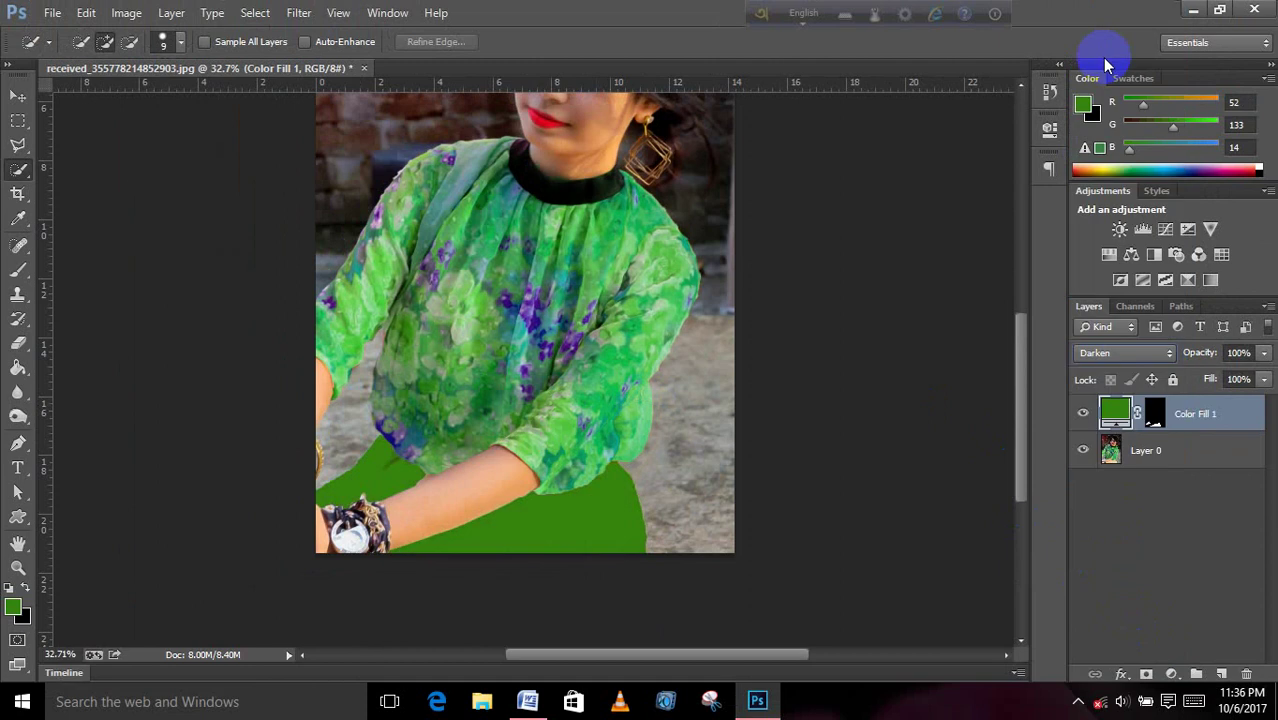
left_click(1144, 355)
left_click(1128, 355)
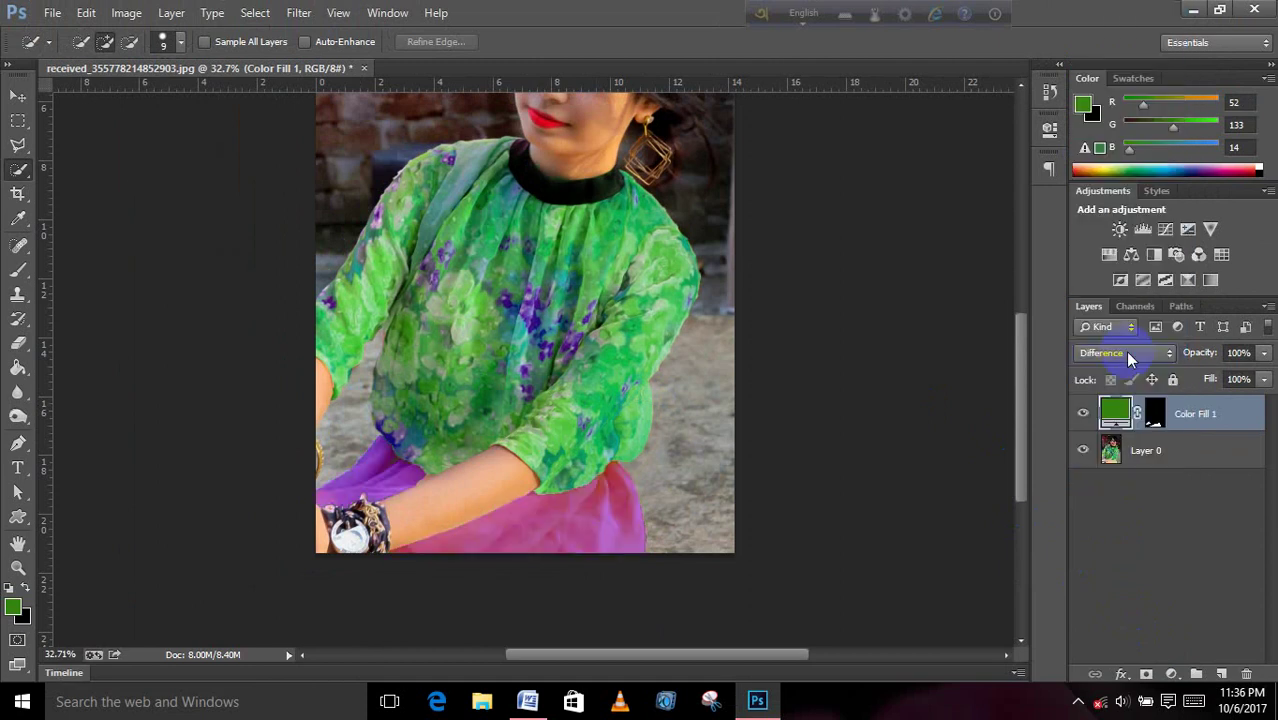
left_click(1127, 354)
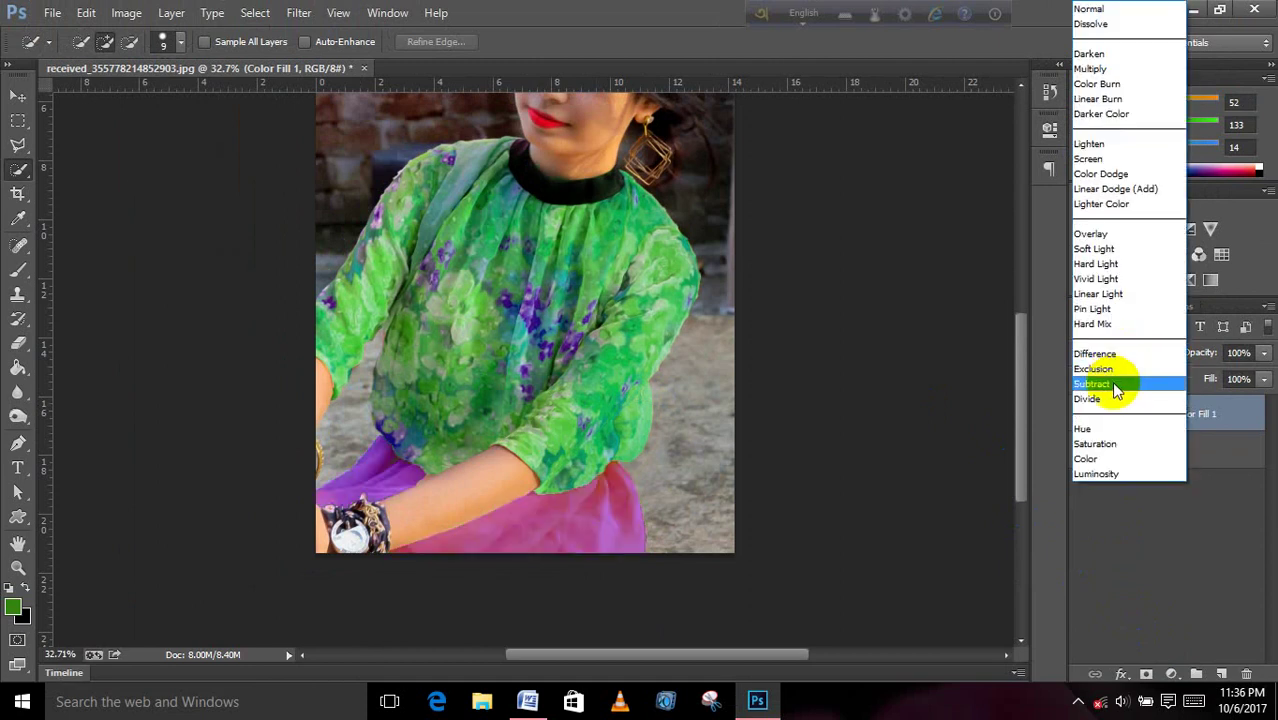
left_click(1104, 429)
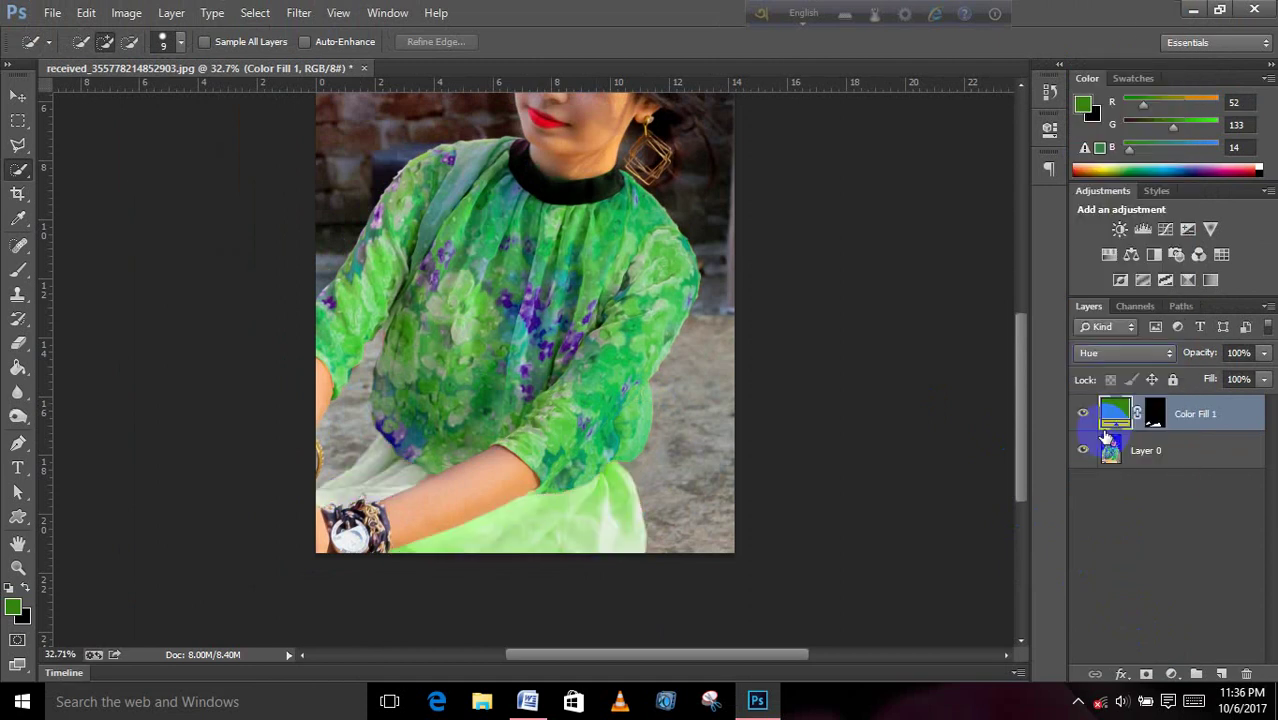
left_click(1132, 356)
left_click(1127, 436)
- Change the skirt fill colour to pure red
double_click(1116, 410)
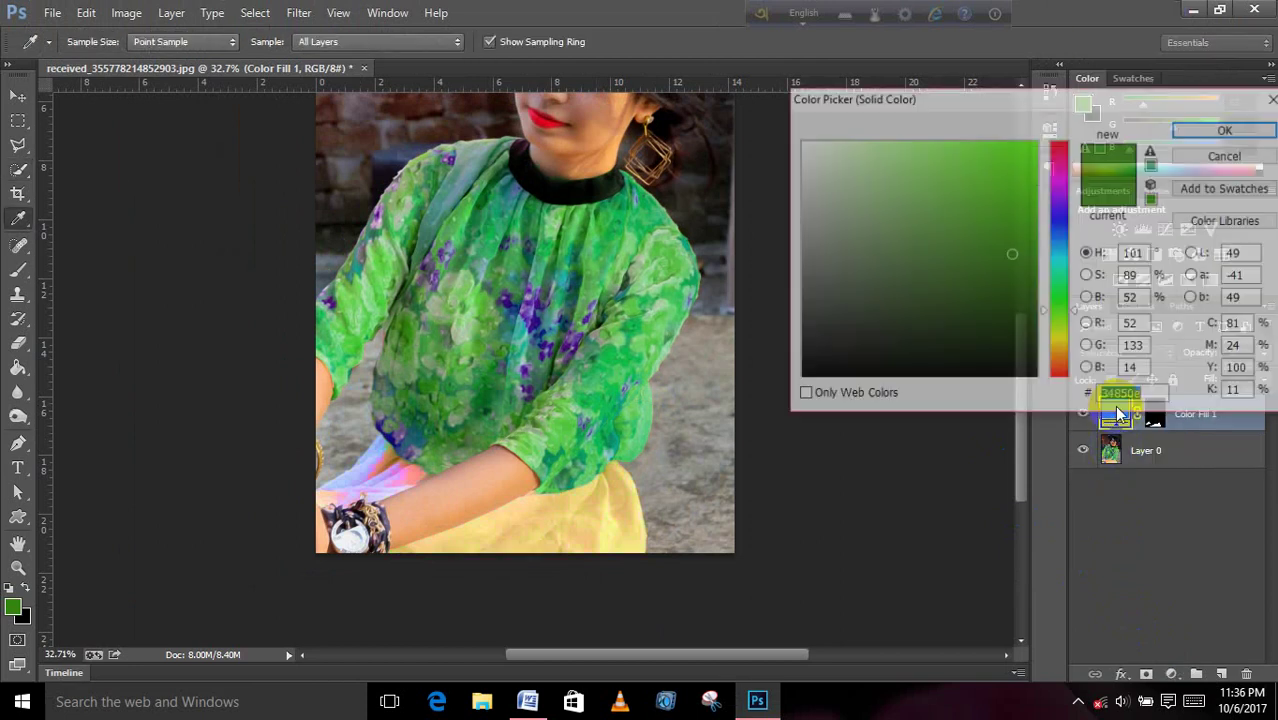
left_click_drag(999, 296, 1060, 134)
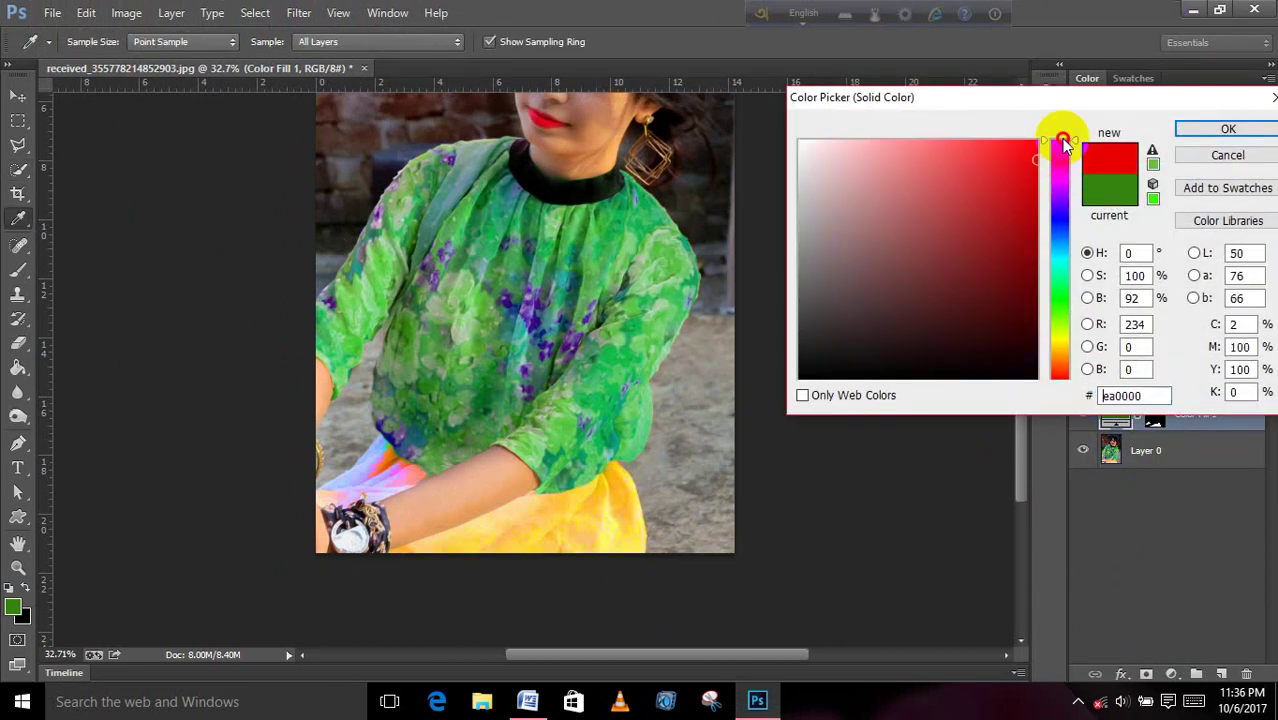
left_click(1057, 129)
left_click(1203, 131)
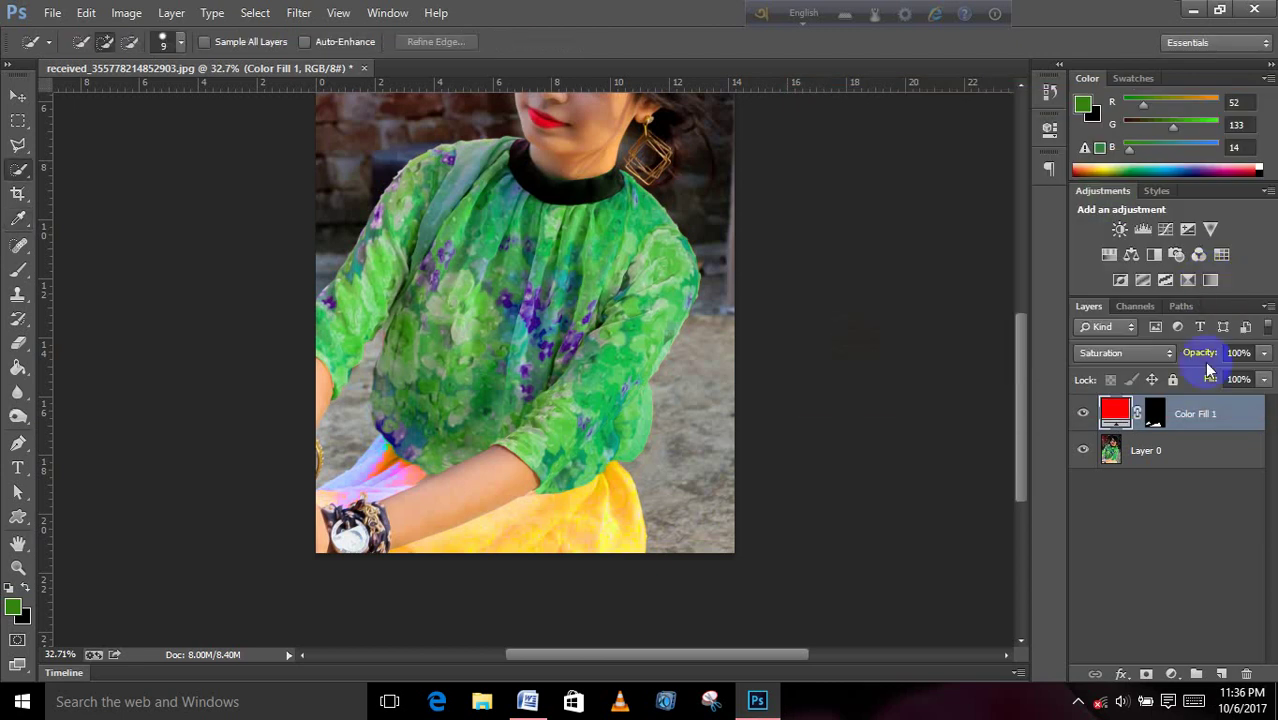
- Try the red fill in Saturation, Hue, Color, Exclusion and Soft Light blend modes
left_click(1146, 358)
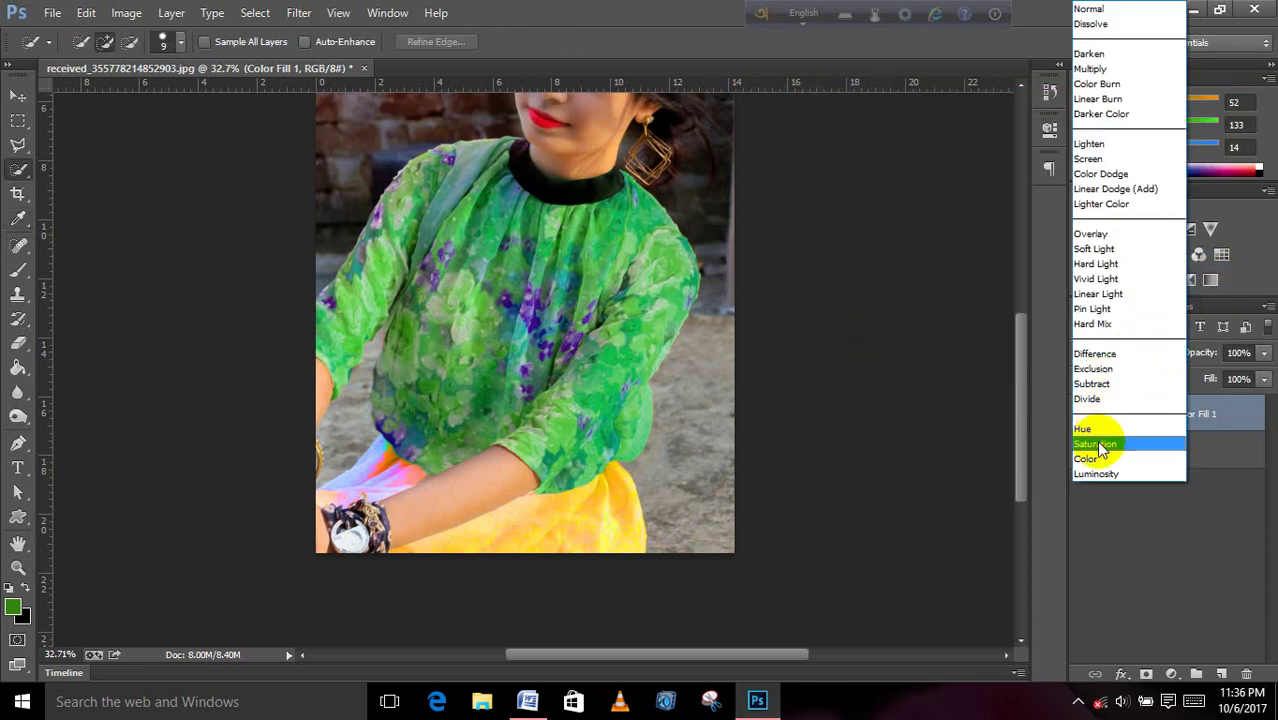
left_click(1098, 443)
left_click(1120, 352)
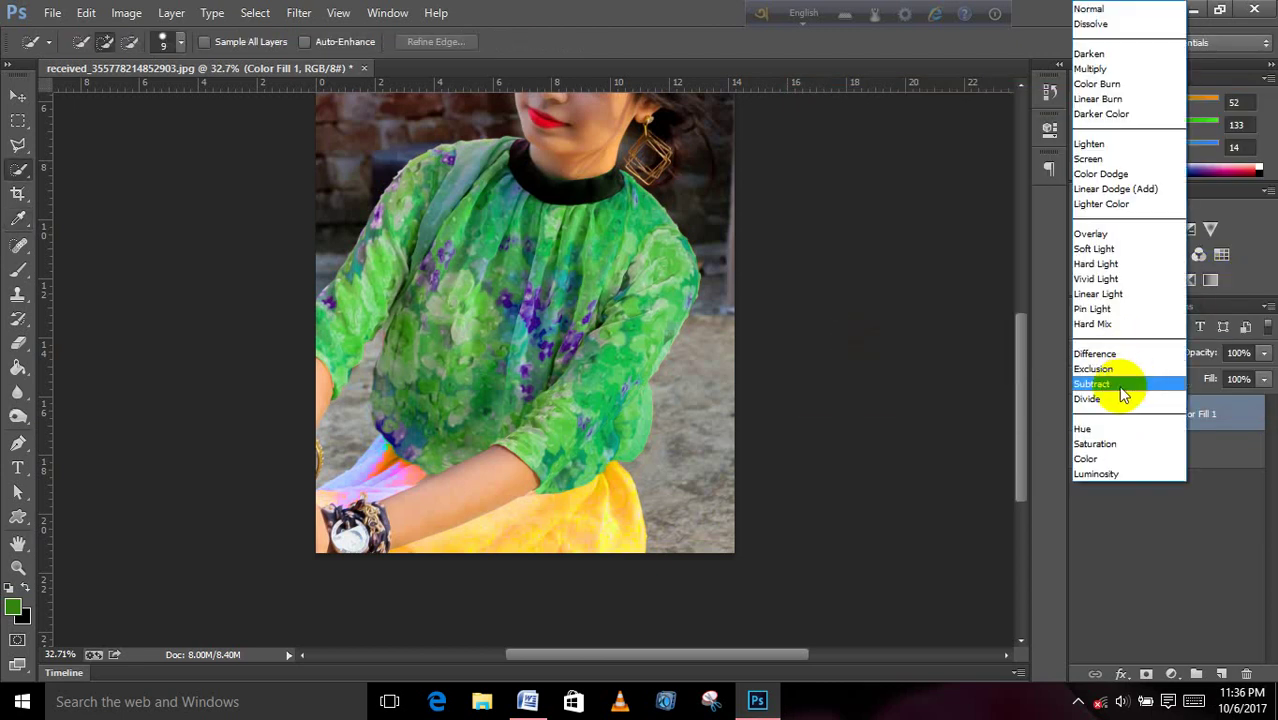
left_click(1091, 438)
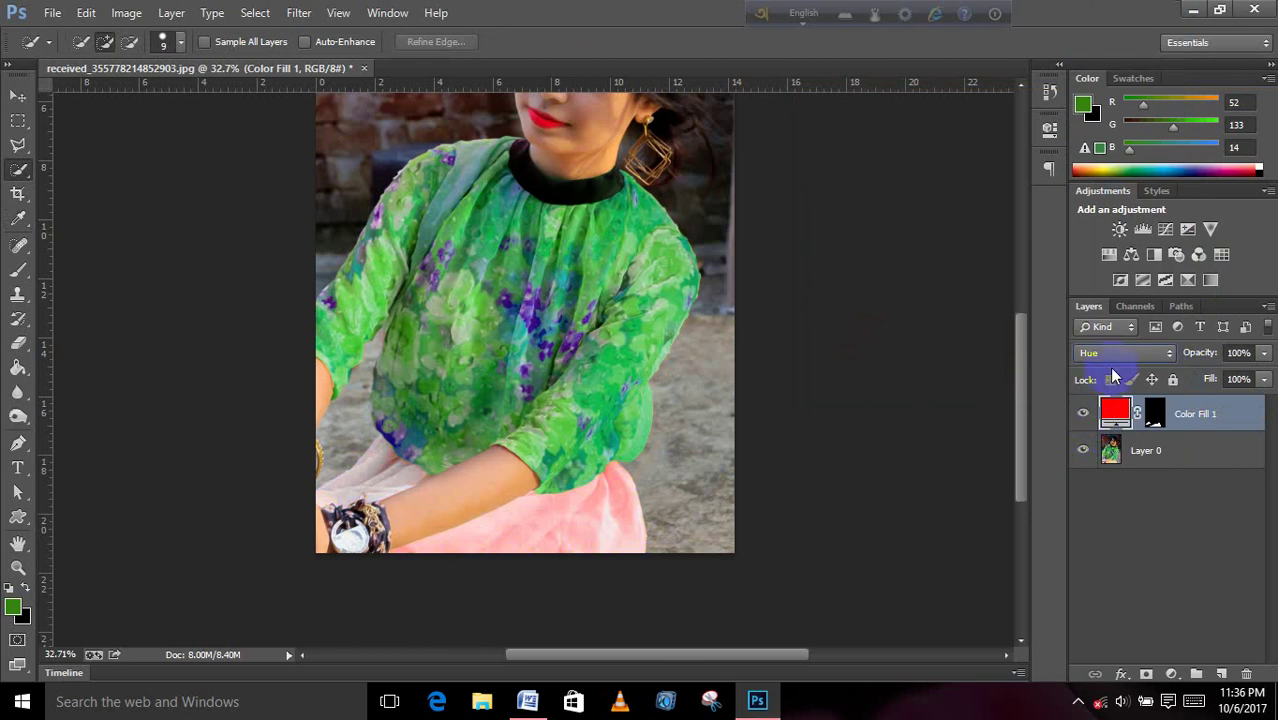
left_click(1109, 366)
left_click(1097, 458)
left_click(1146, 353)
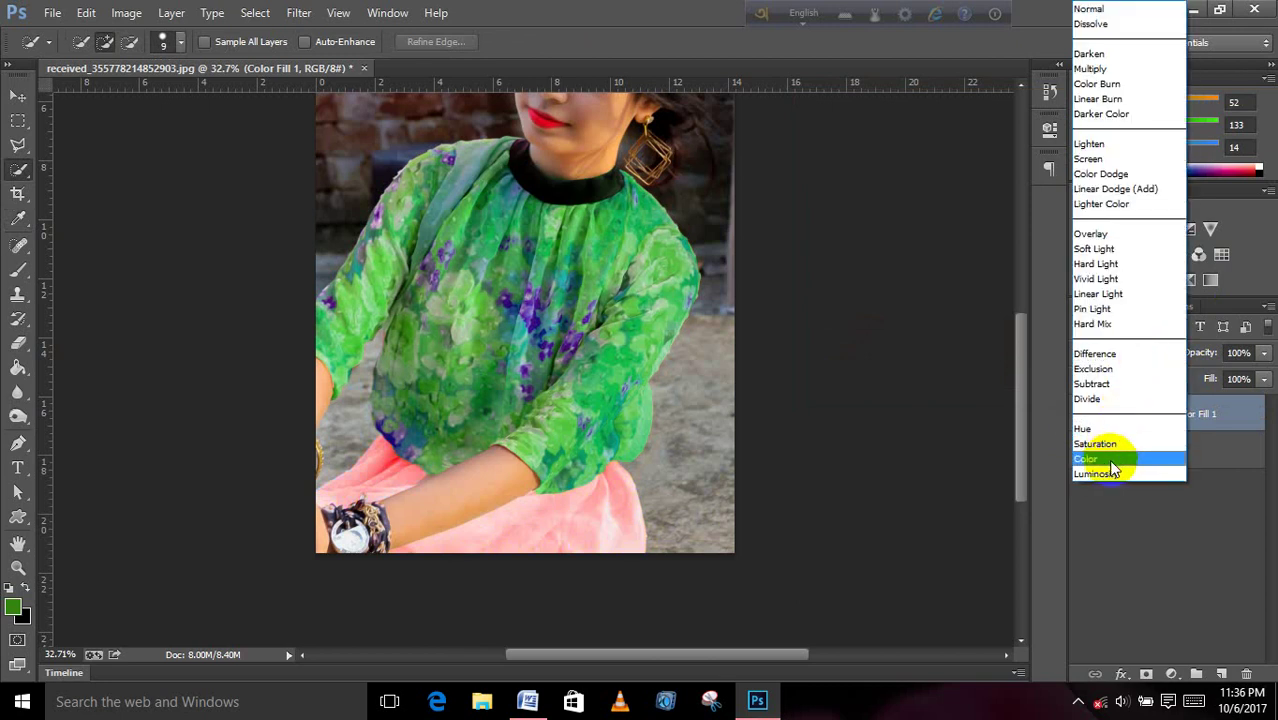
left_click(1100, 369)
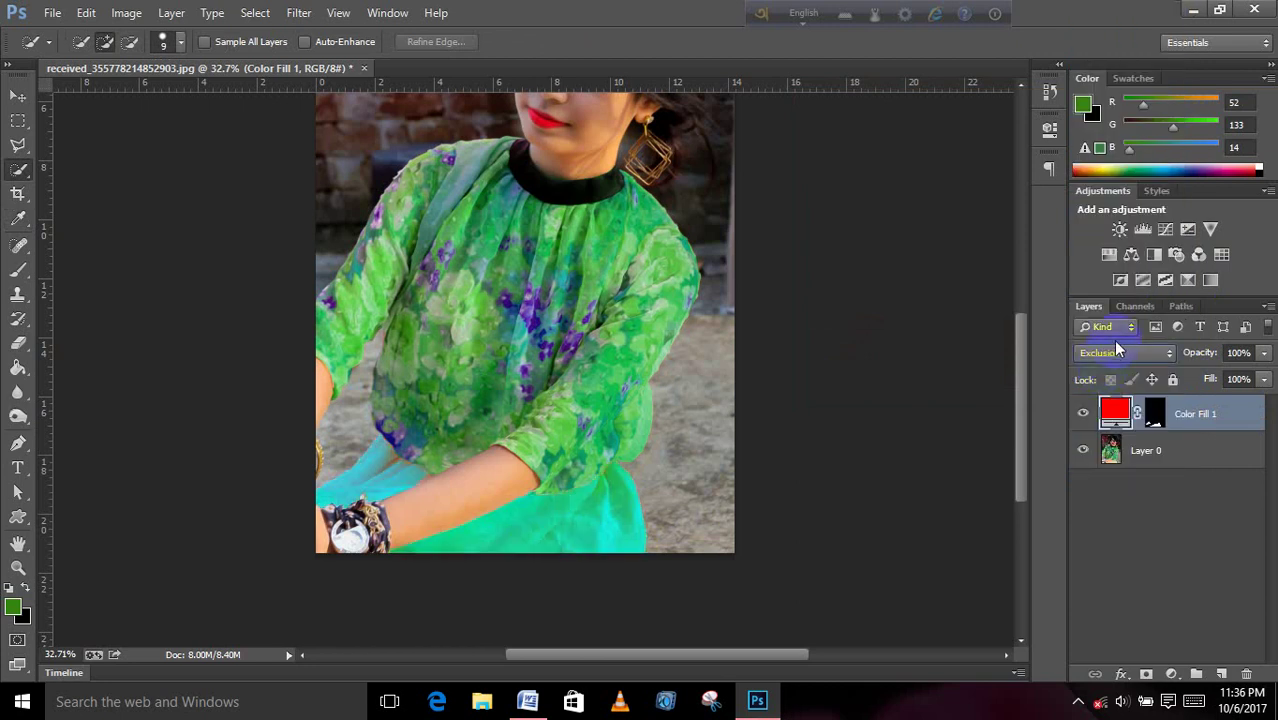
left_click(1112, 352)
left_click(1104, 249)
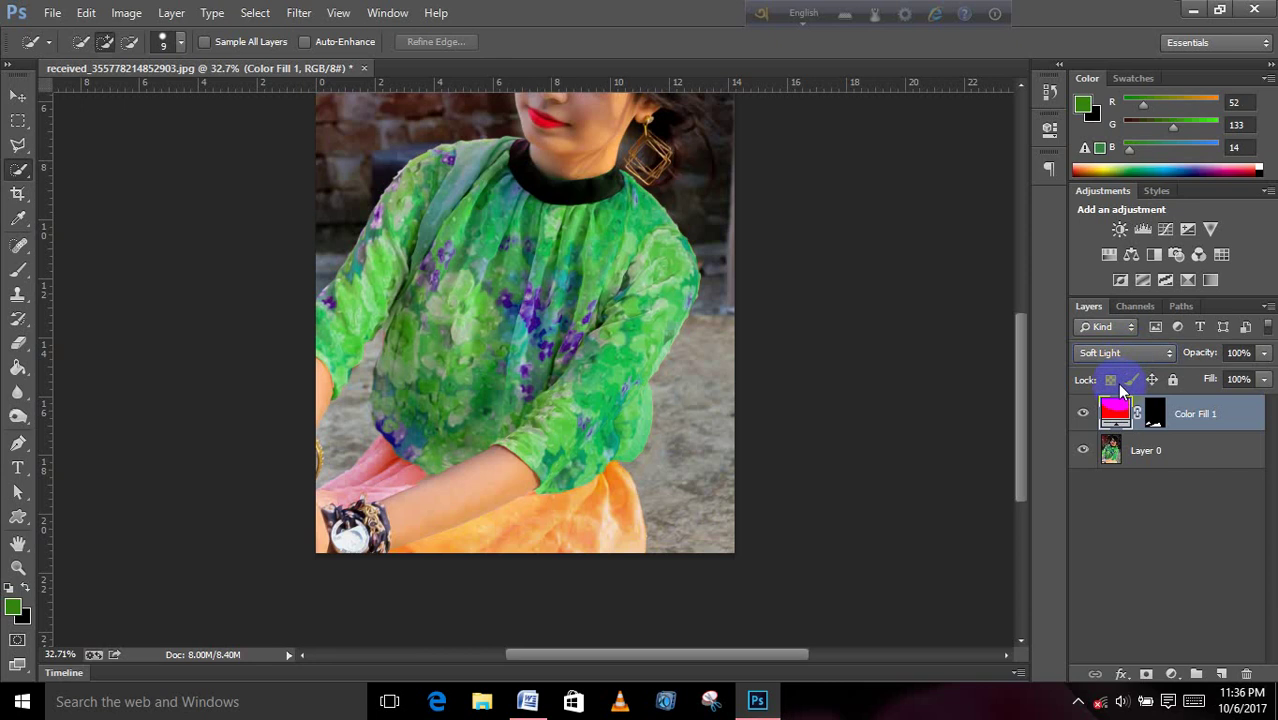
- Raise the skirt fill layer's Fill amount to 100%
left_click(1265, 355)
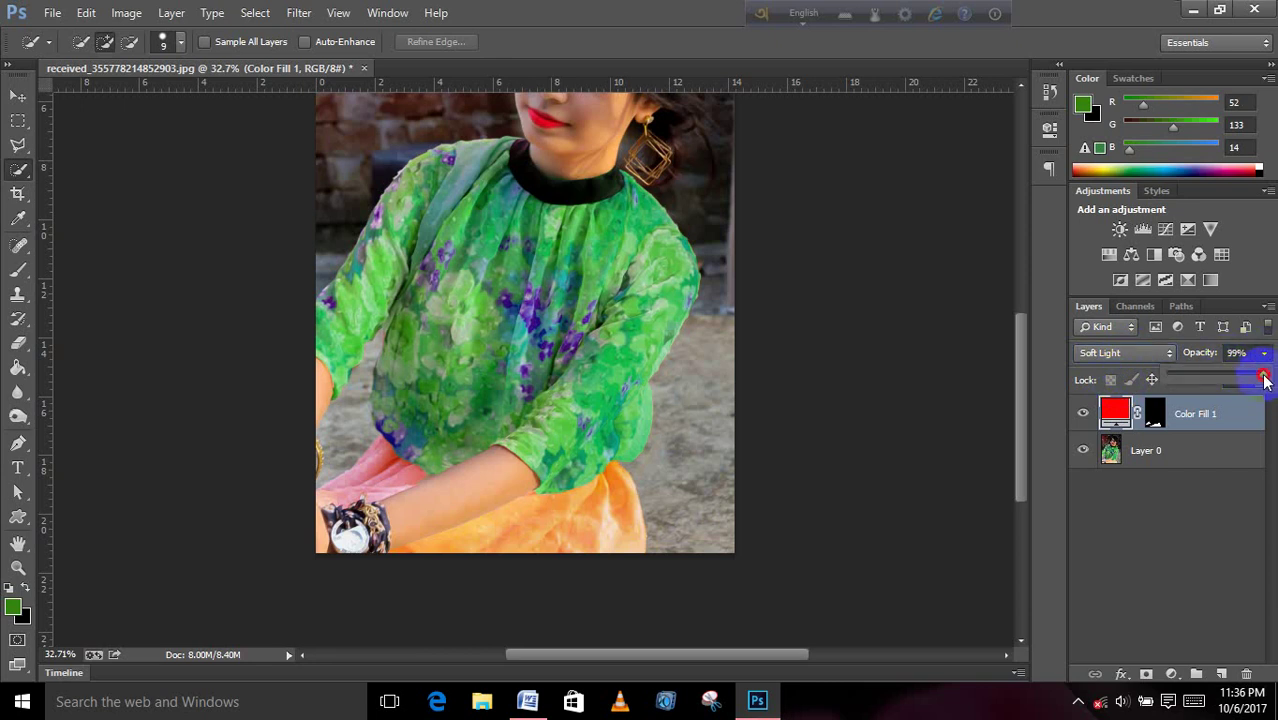
left_click(1260, 390)
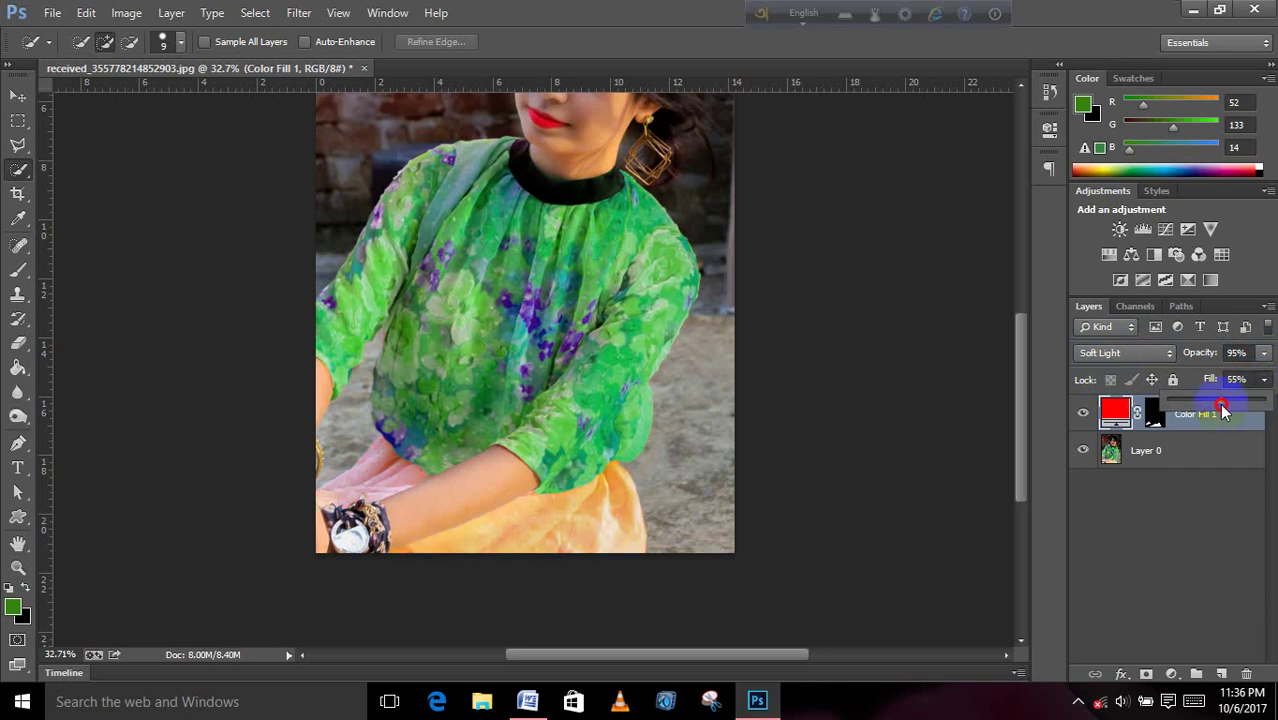
left_click_drag(1222, 408, 1264, 401)
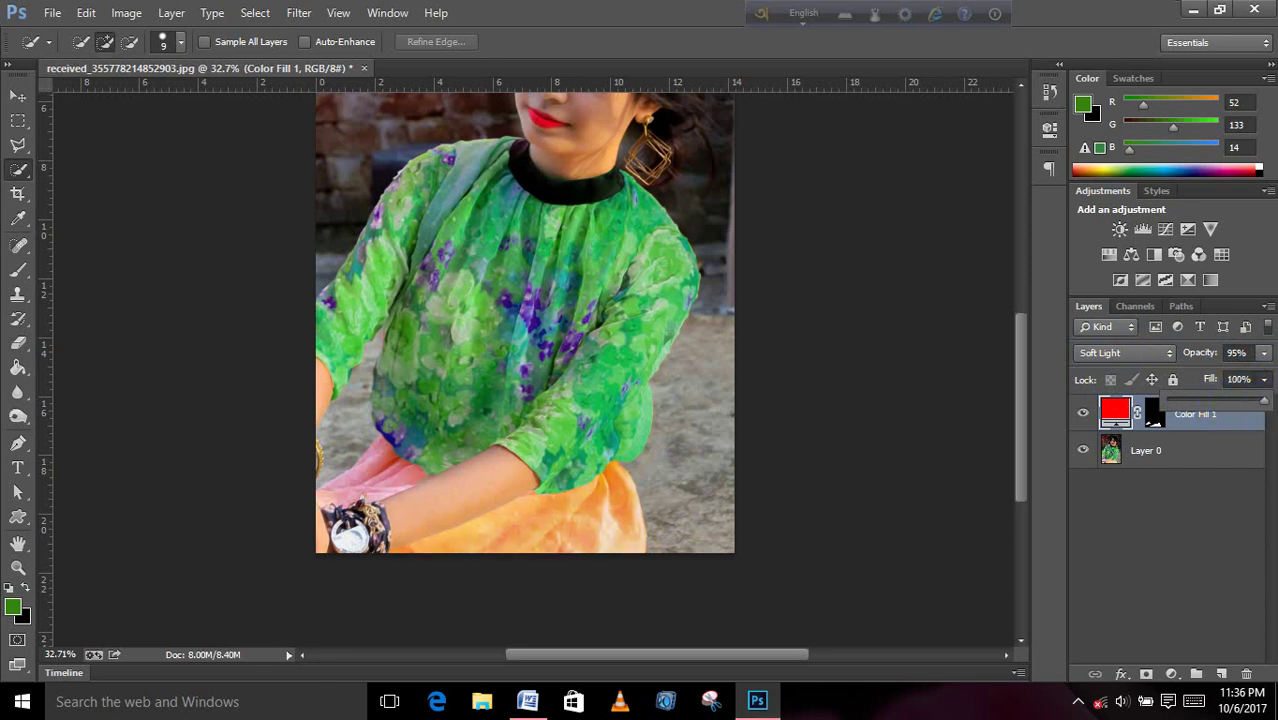
left_click(1265, 355)
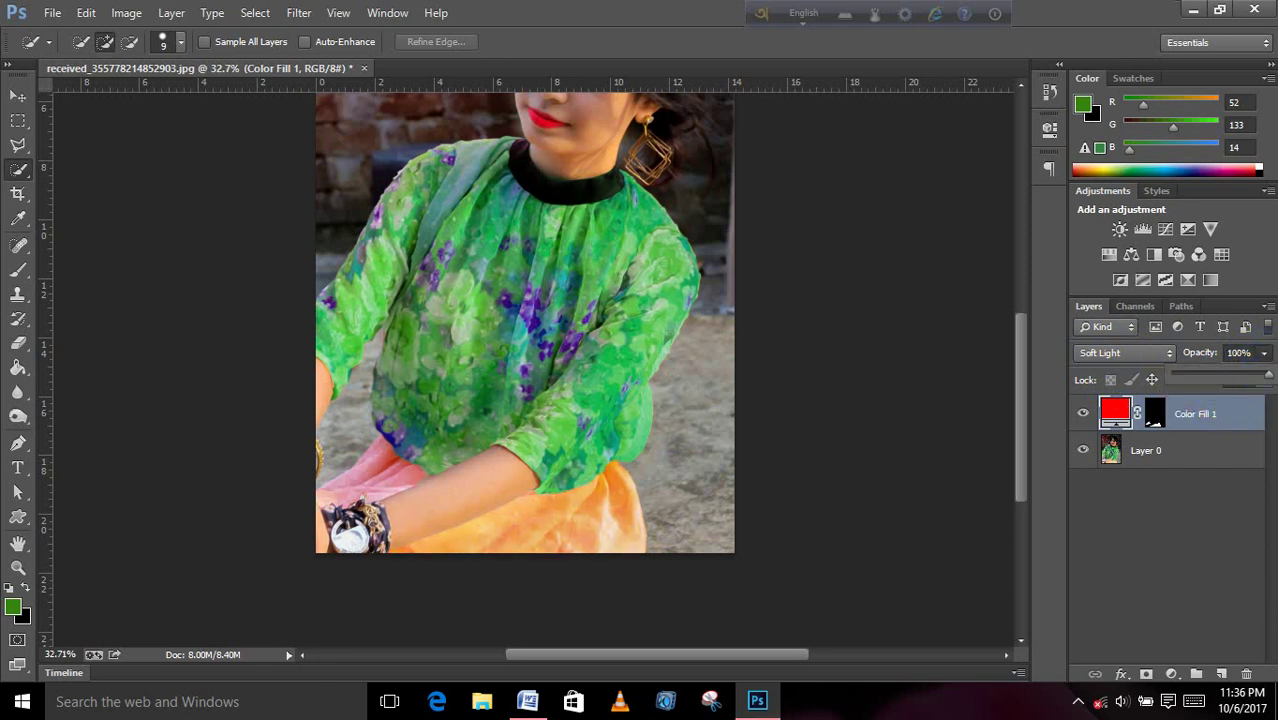
- Try the fill in Difference, Pin Light, Vivid Light and Linear Burn blend modes
left_click(1153, 355)
left_click(1110, 350)
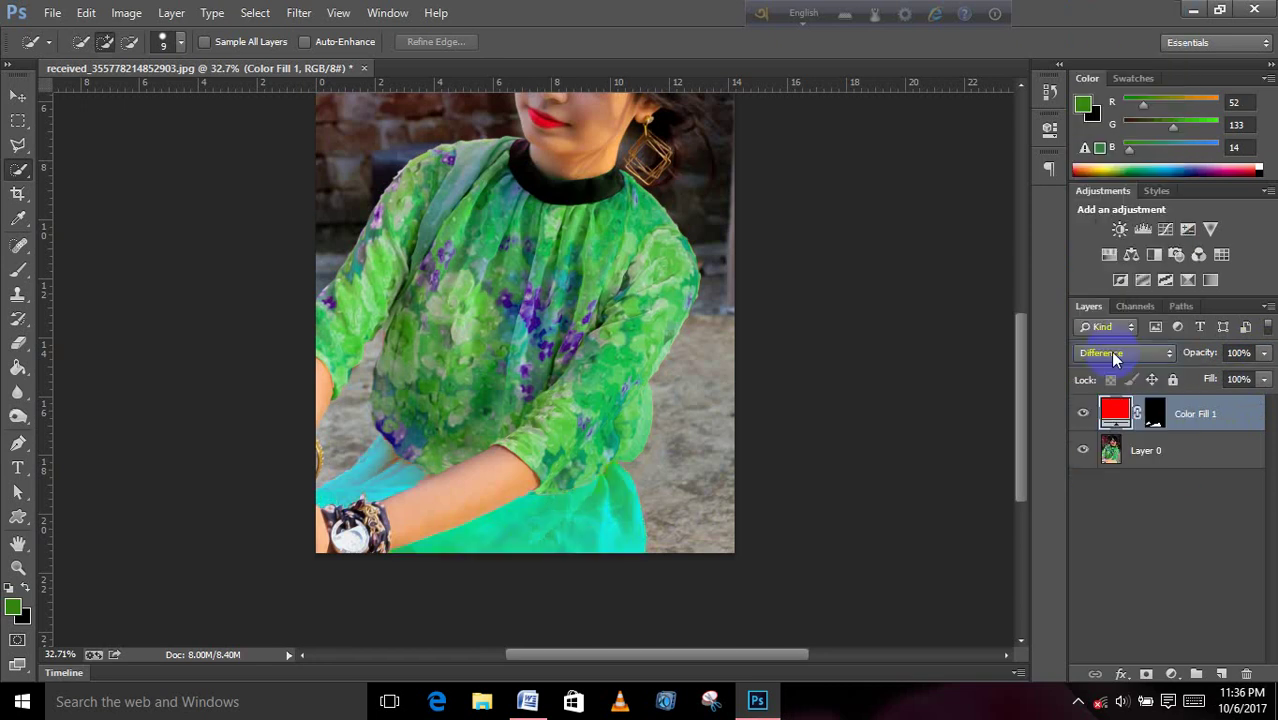
left_click(1107, 351)
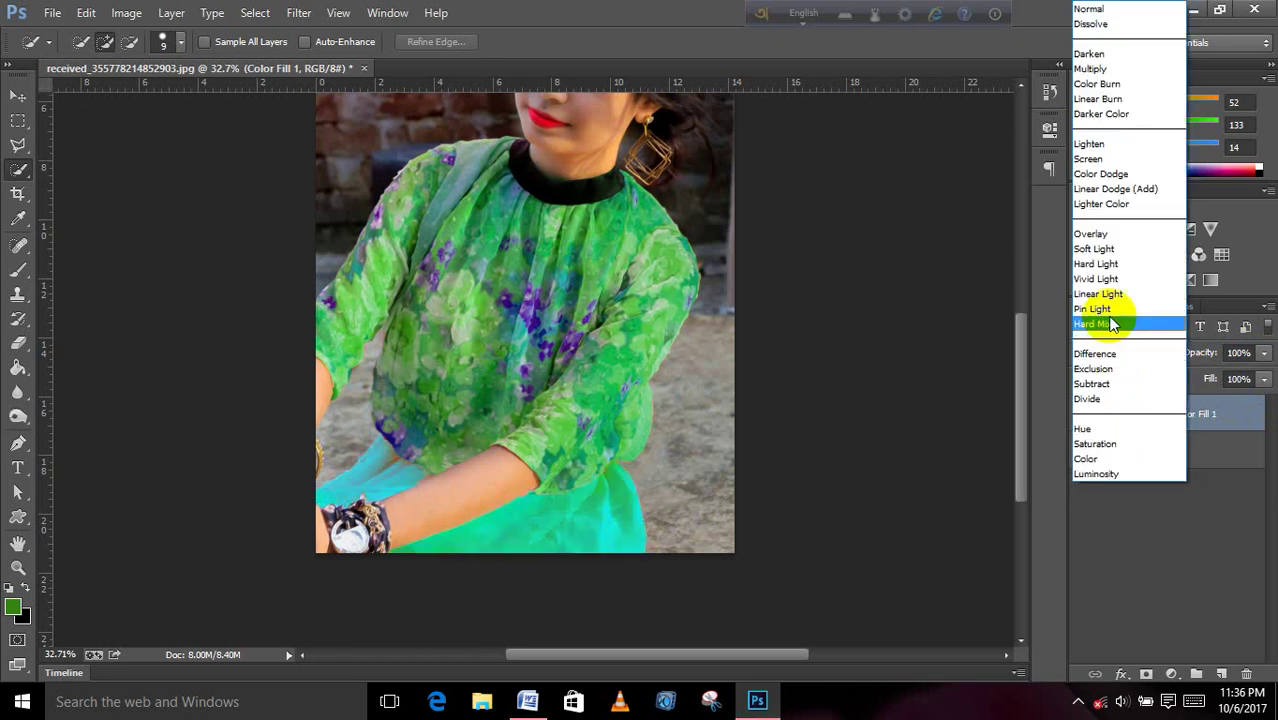
left_click(1108, 311)
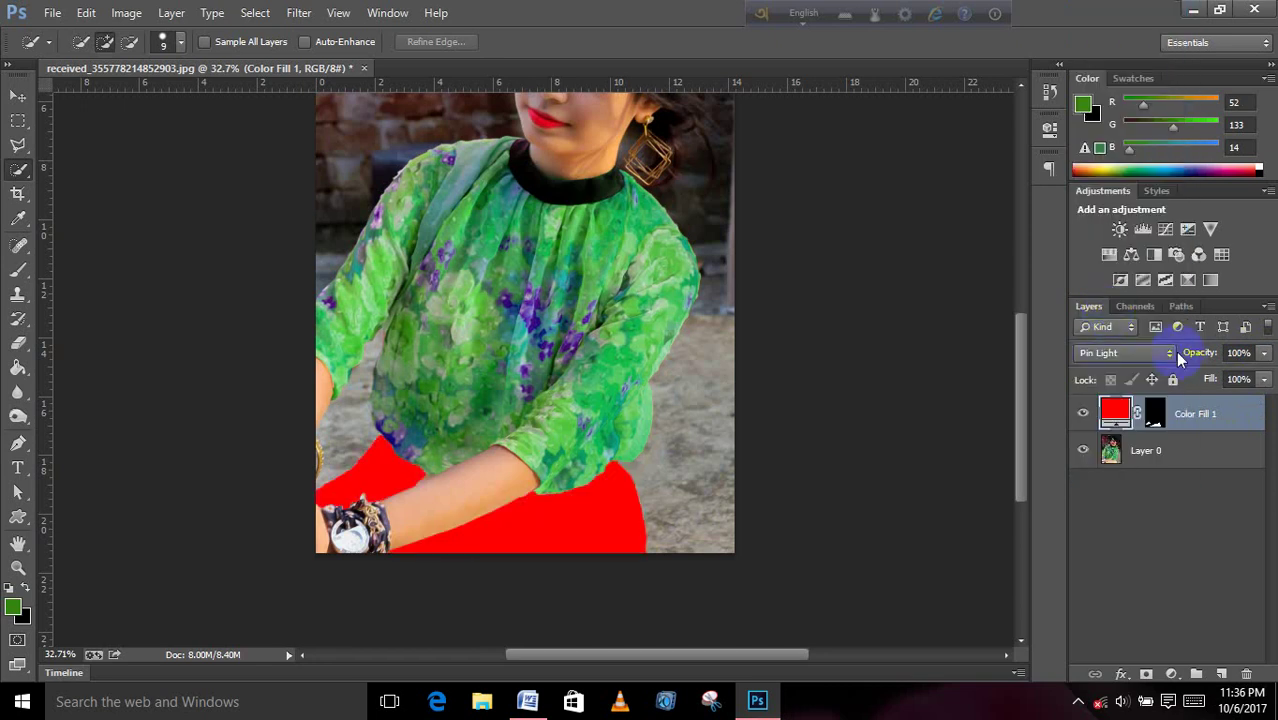
left_click(1155, 347)
left_click(1096, 278)
left_click(1119, 348)
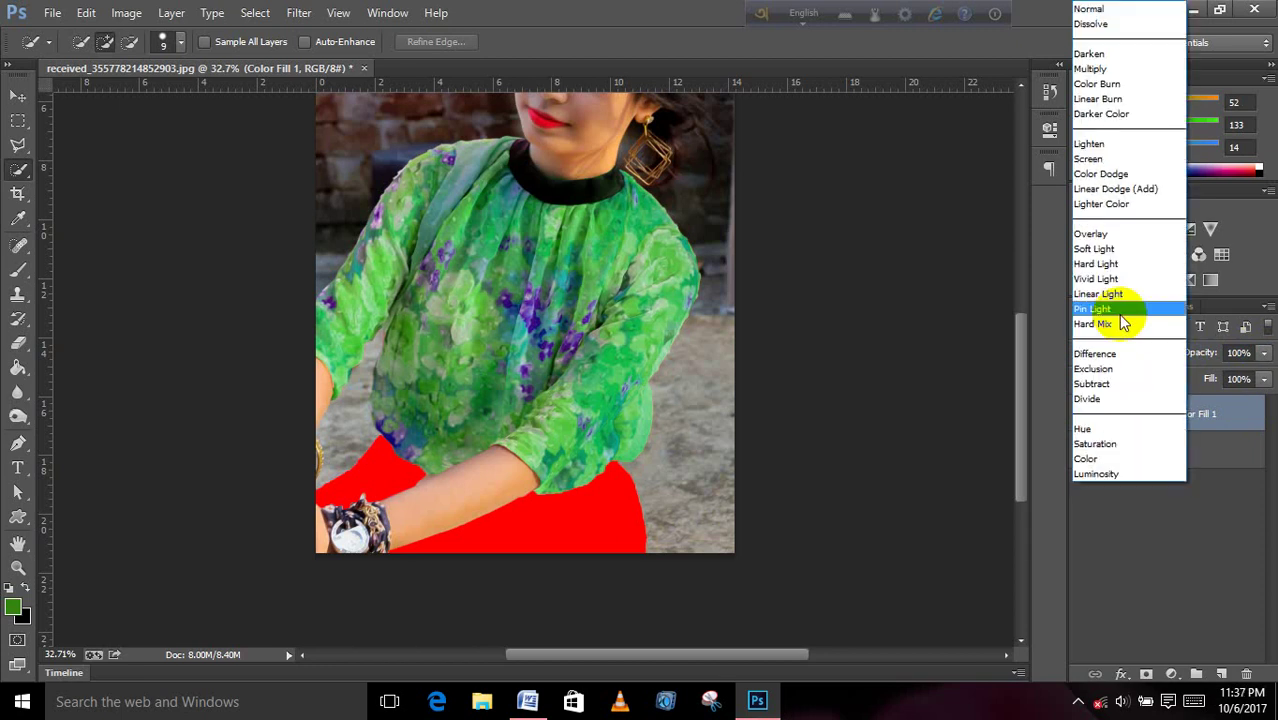
left_click(1101, 107)
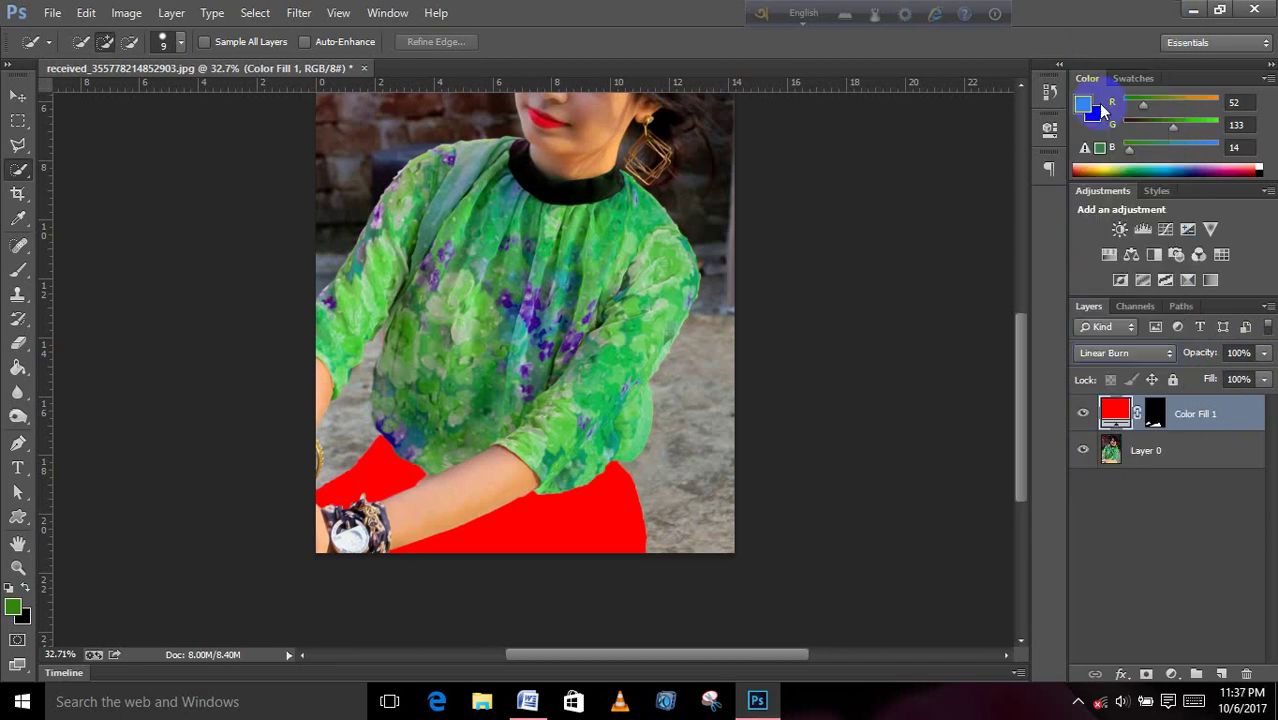
- Lower the fill opacity and switch it to Color, tinting the skirt pink
left_click(1263, 355)
mouse_move(1243, 388)
left_mouse_down()
mouse_move(1191, 390)
mouse_move(1273, 392)
left_mouse_up()
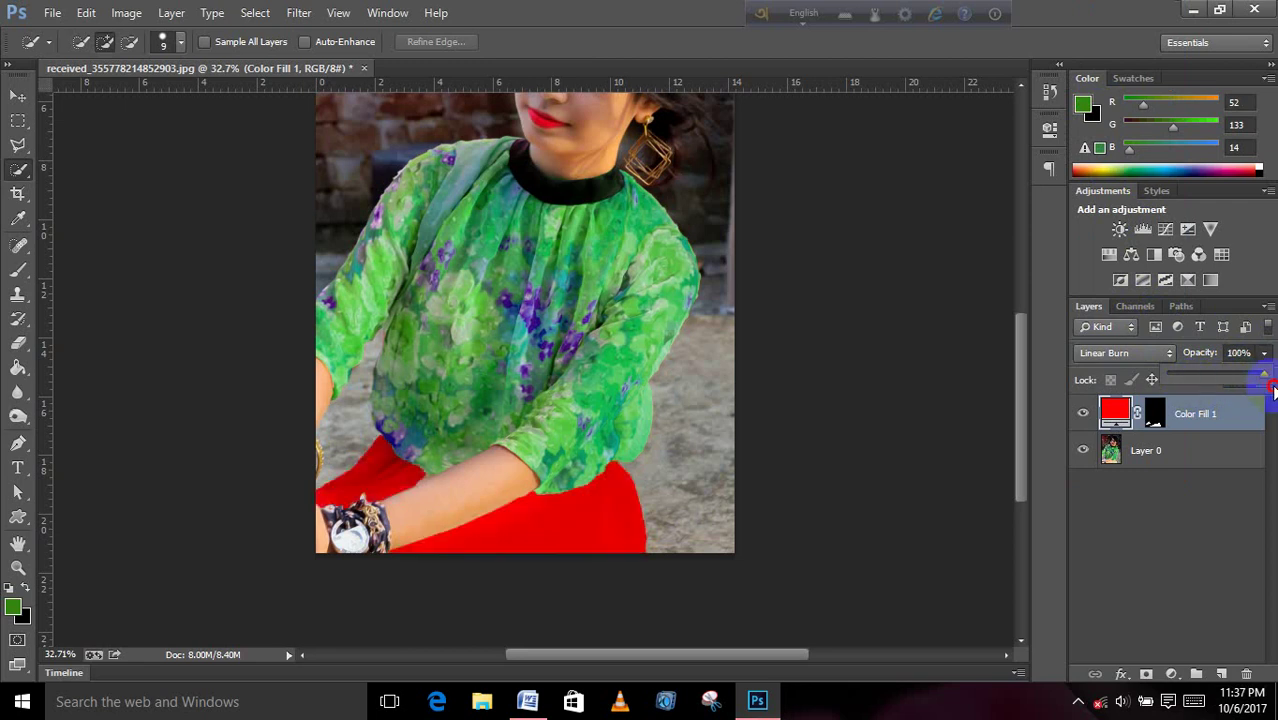
left_click(1124, 352)
left_click(1120, 447)
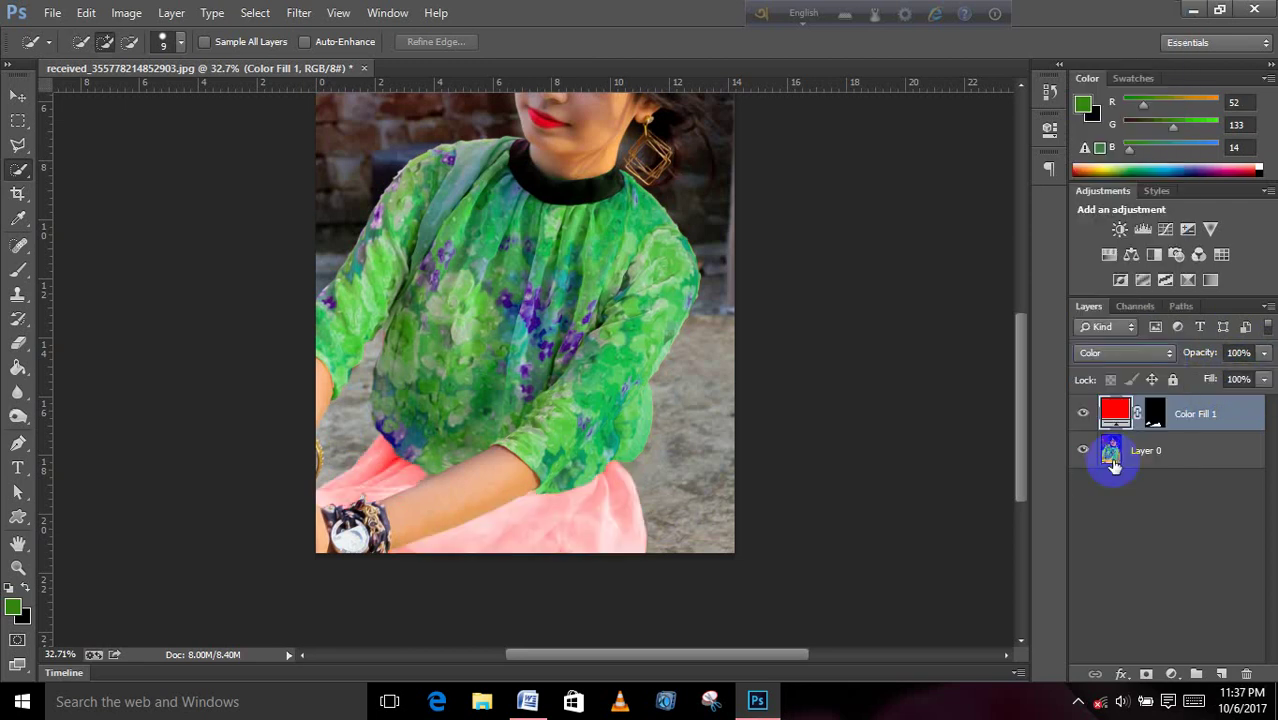
left_click(1238, 379)
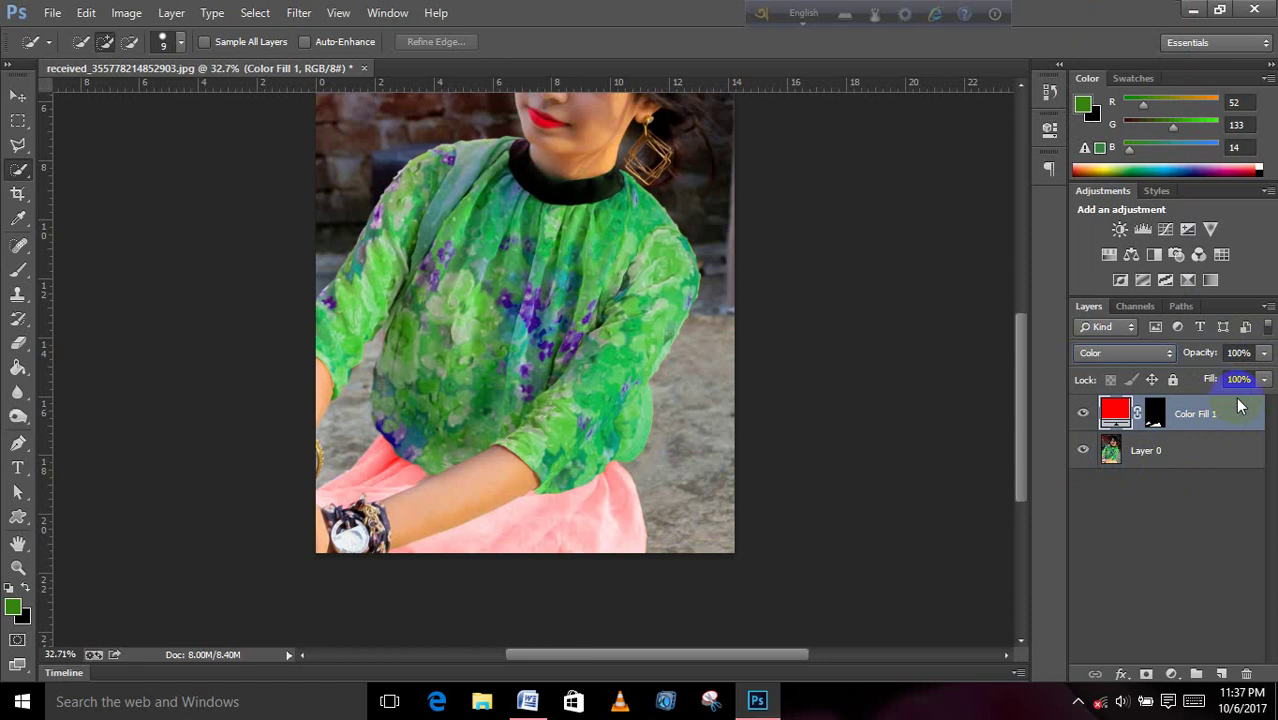
- Compare Saturation and Luminosity, settle on Color blending, then select Layer 0
left_click(1160, 357)
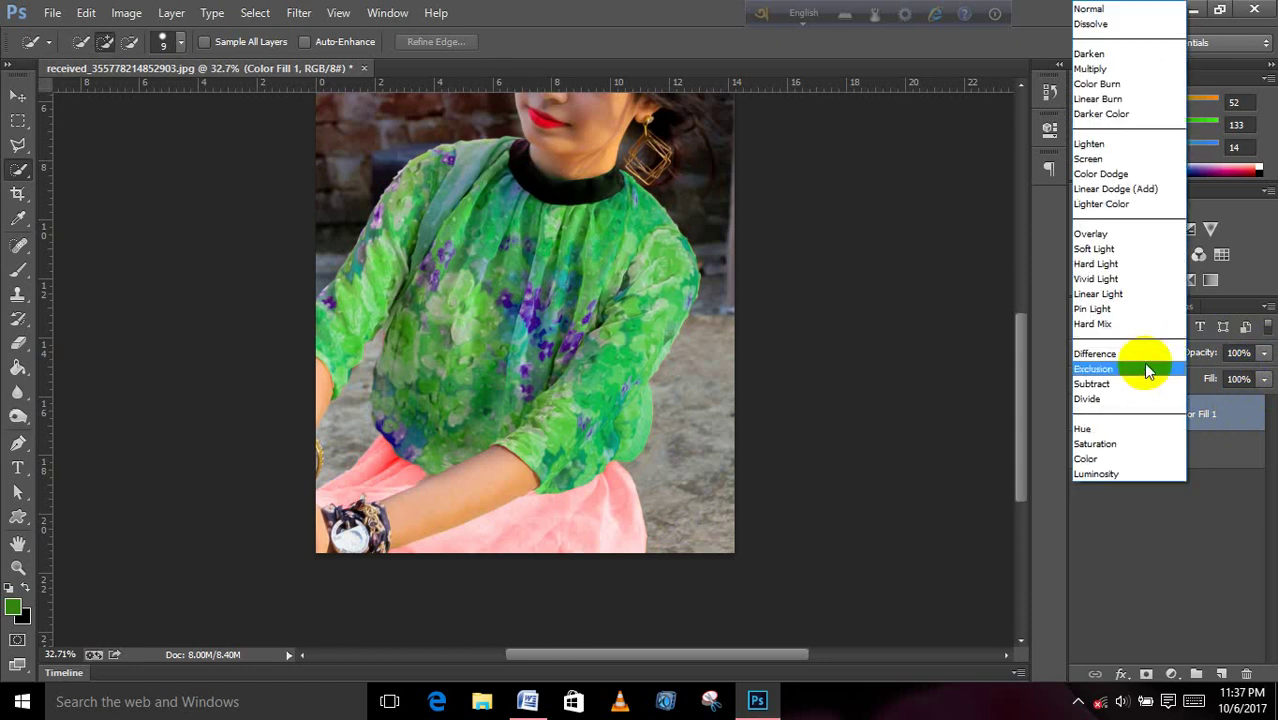
left_click(1108, 446)
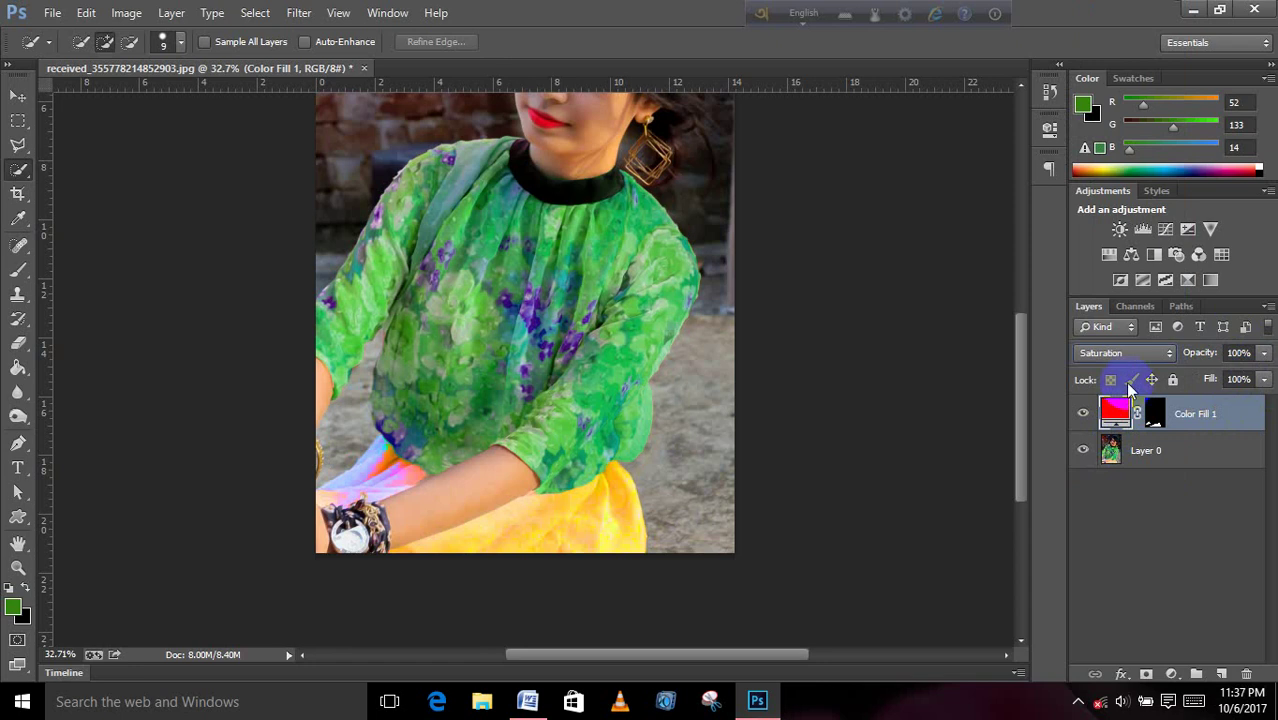
left_click(1122, 353)
left_click(1105, 474)
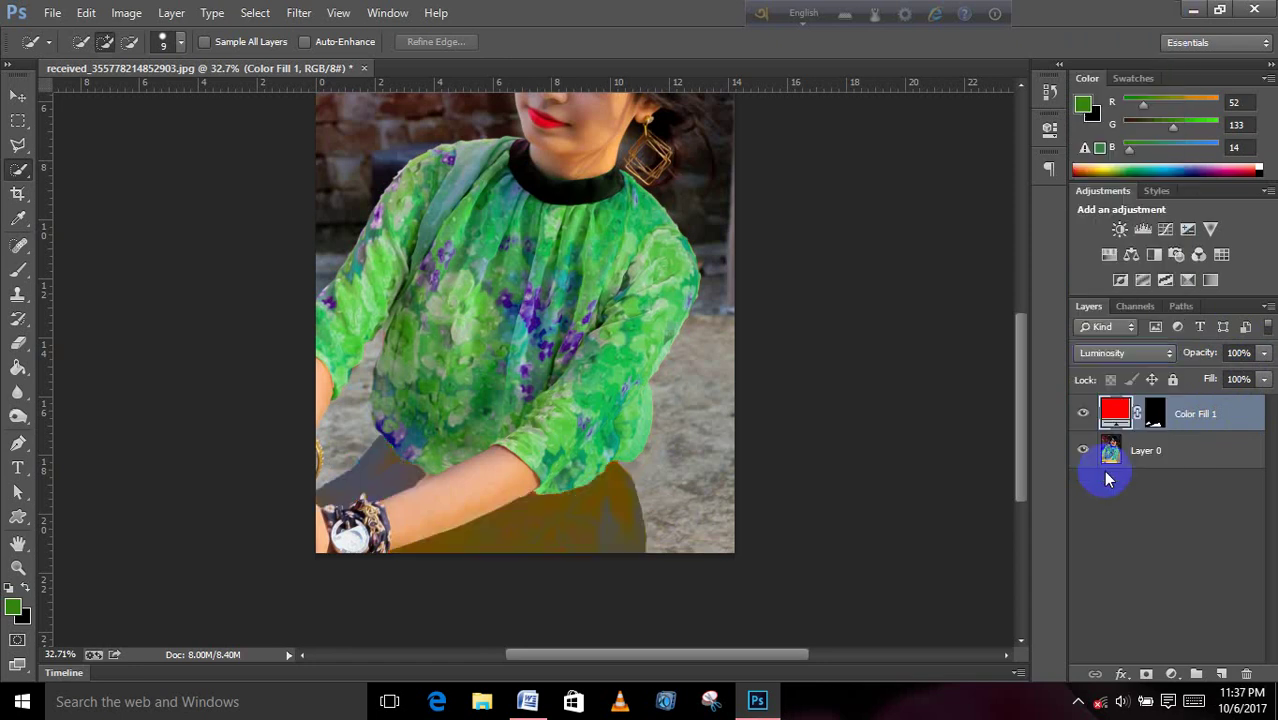
left_click(1122, 352)
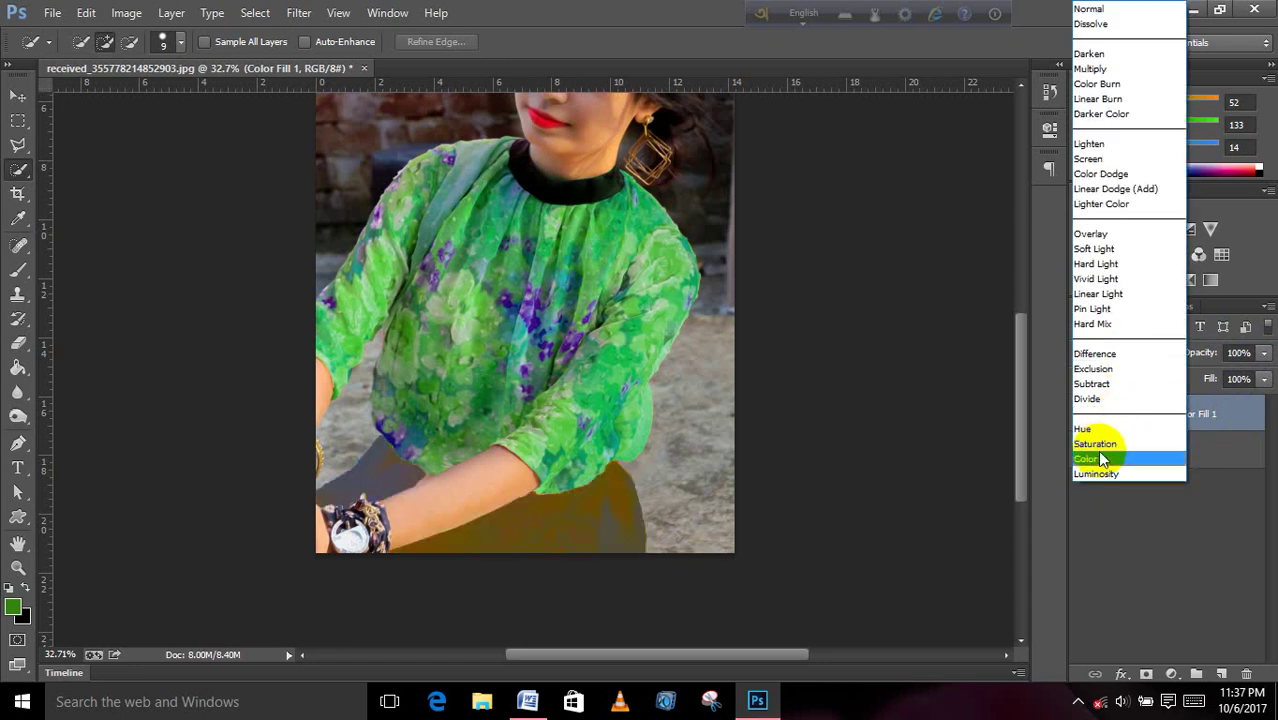
left_click(1092, 458)
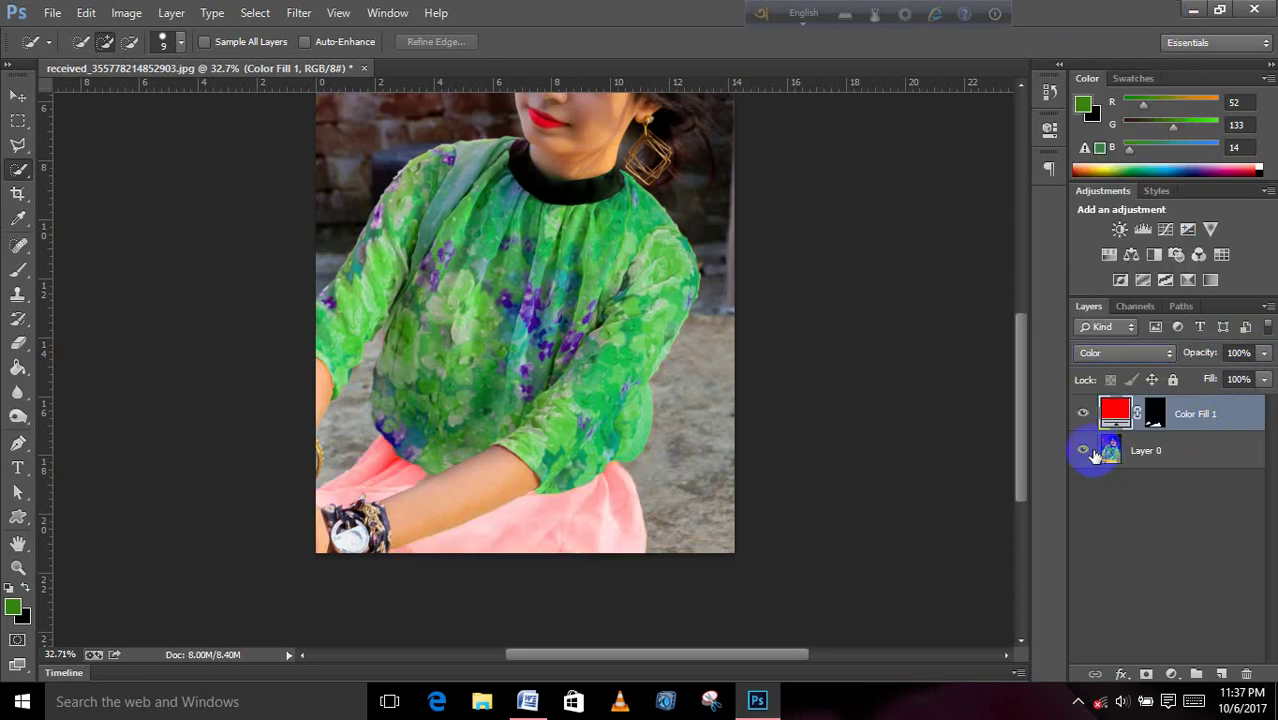
left_click(1166, 451)
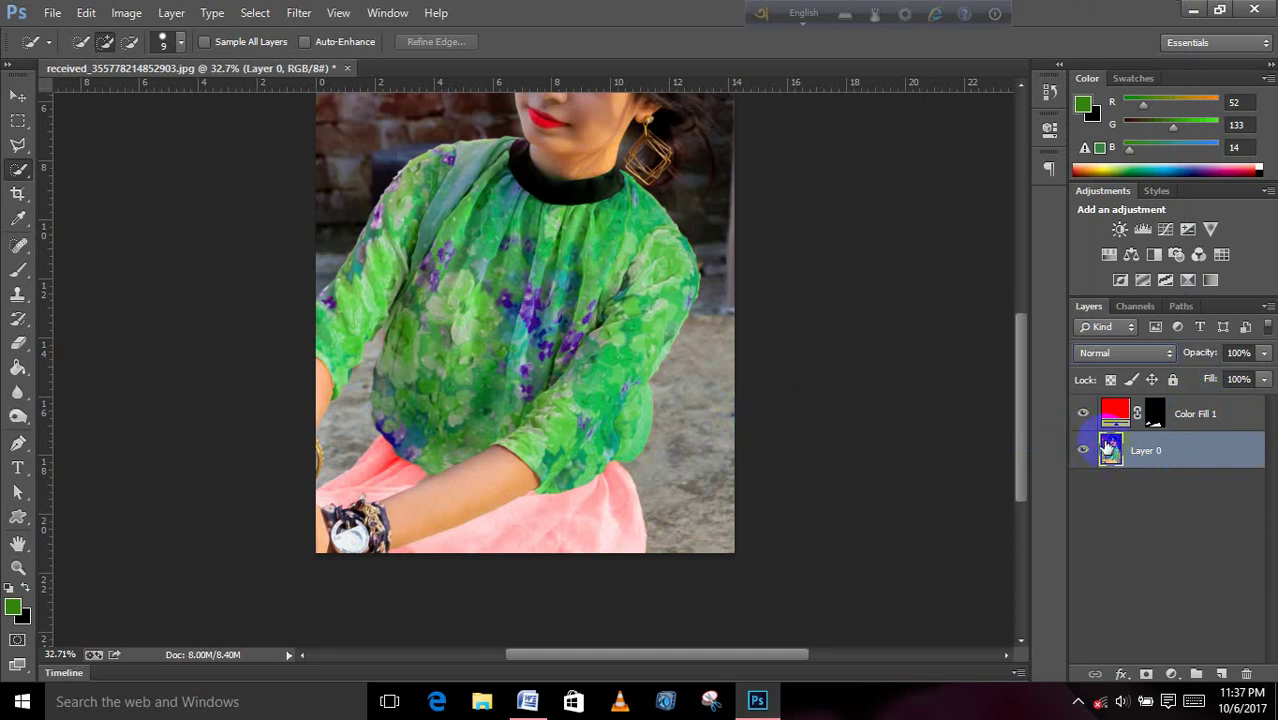
- Flatten the pink skirt tint layer and the photo into one Background layer
right_click(1222, 412)
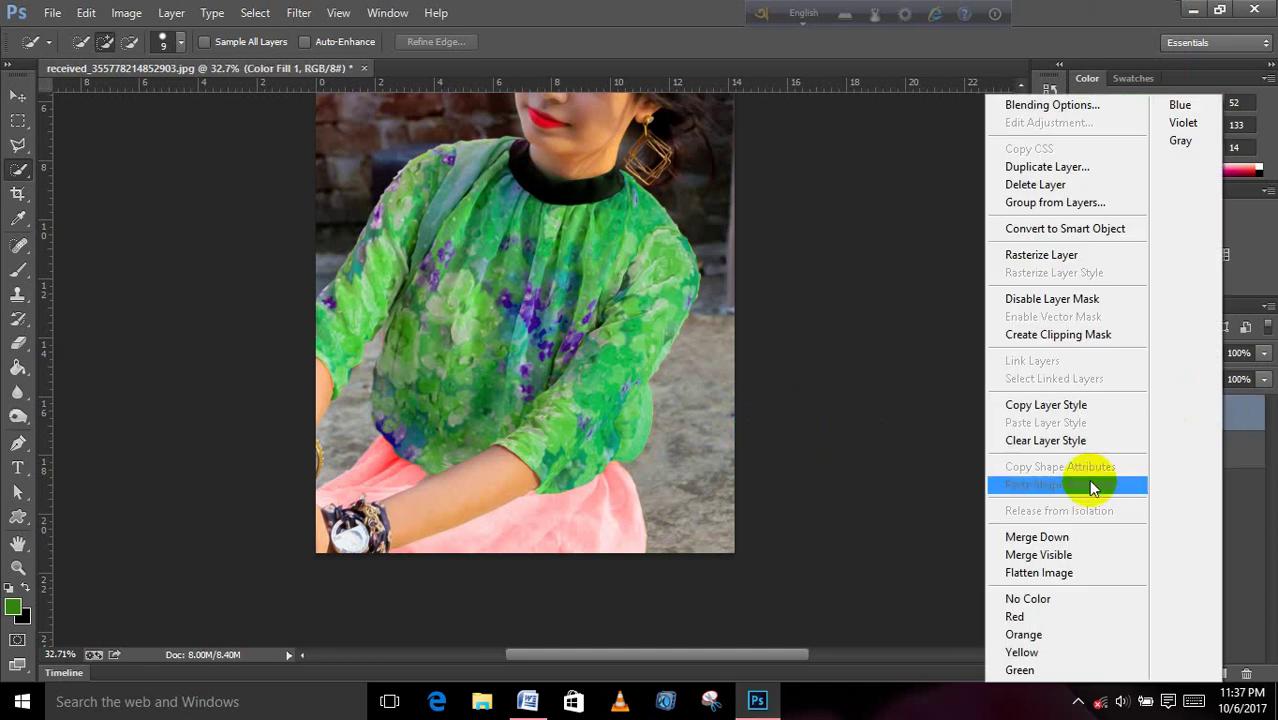
left_click(1073, 572)
scroll(687, 408, "down", 2)
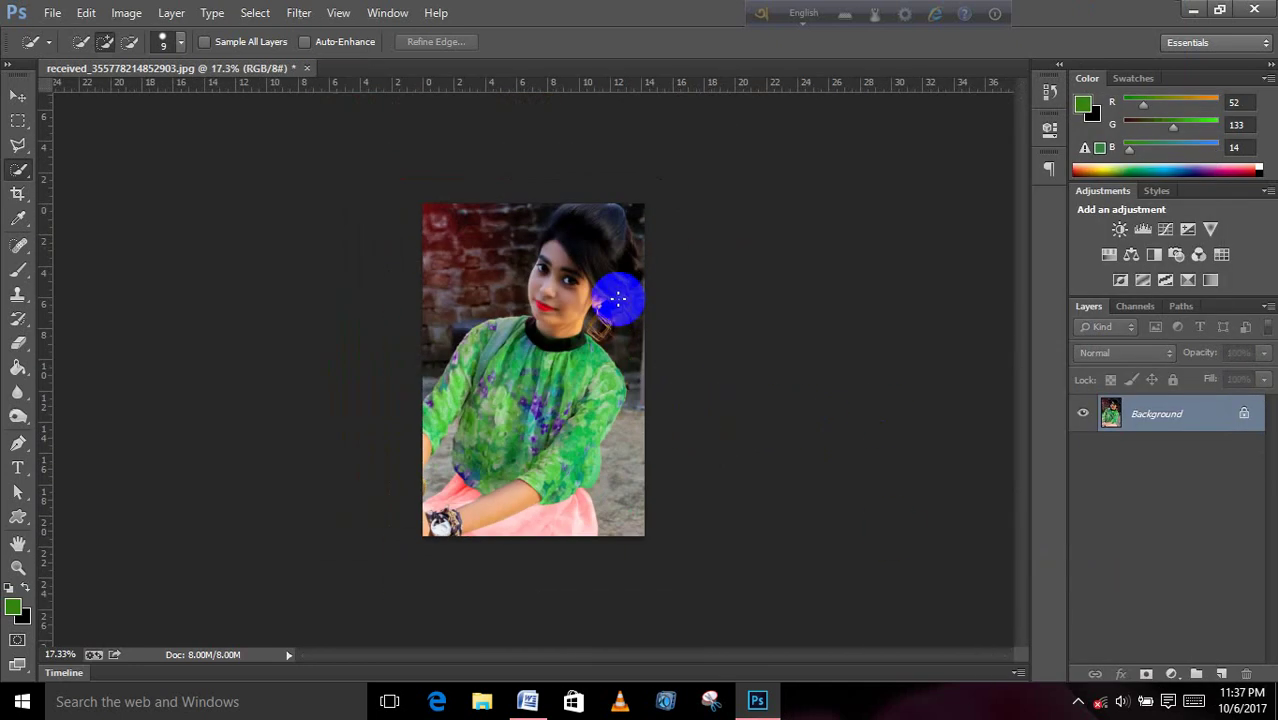
scroll(617, 293, "up", 2)
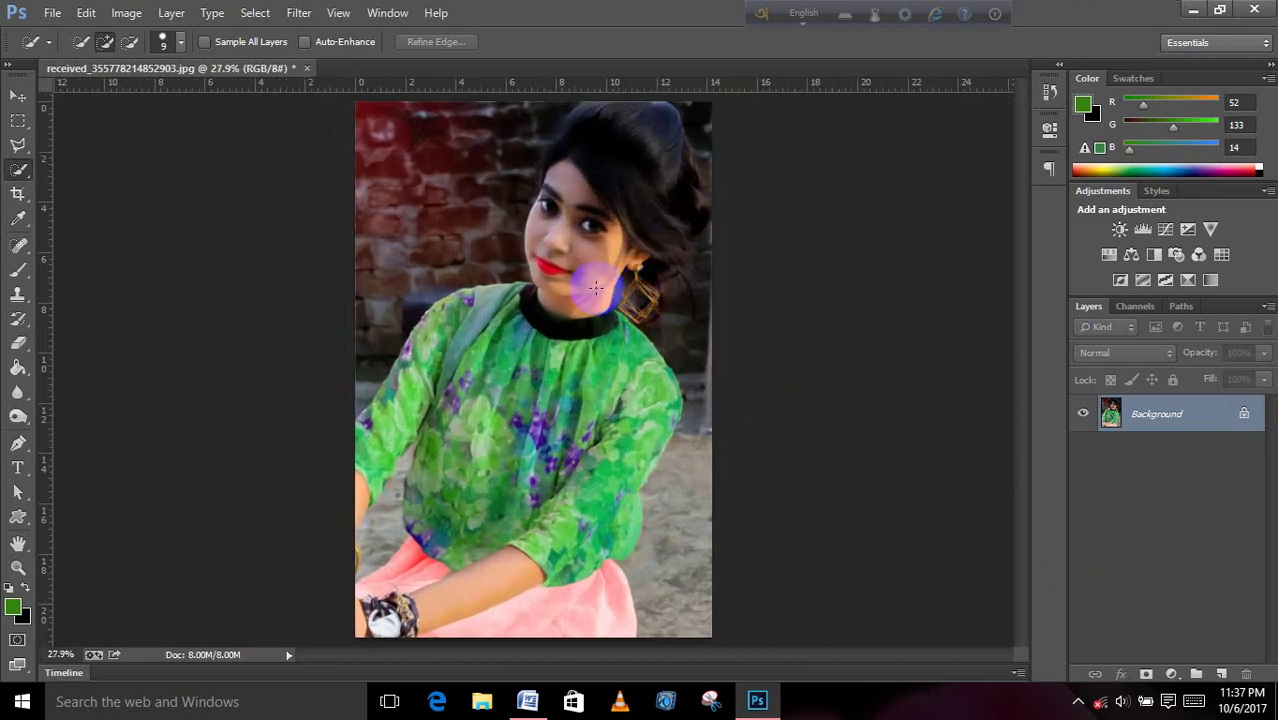
- Add an empty Layer 1 above the Background and set the foreground colour to pure orange
left_click(1221, 674)
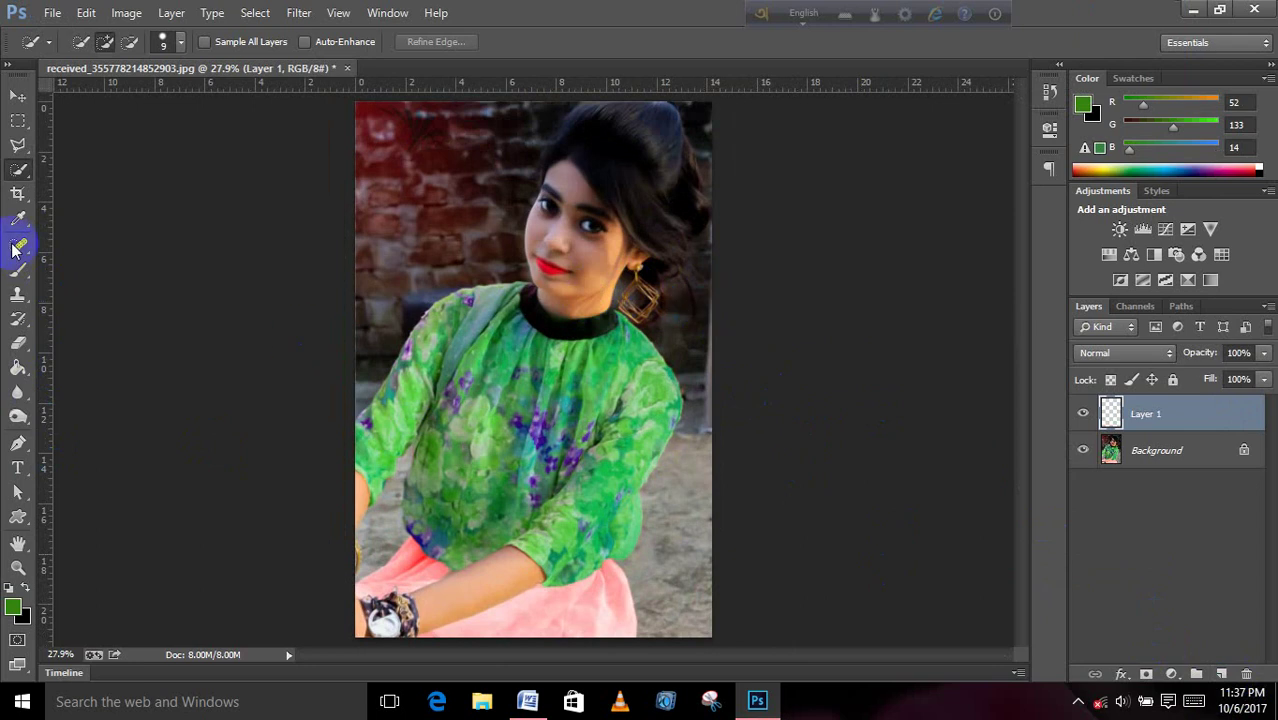
left_click(16, 607)
left_click(1011, 175)
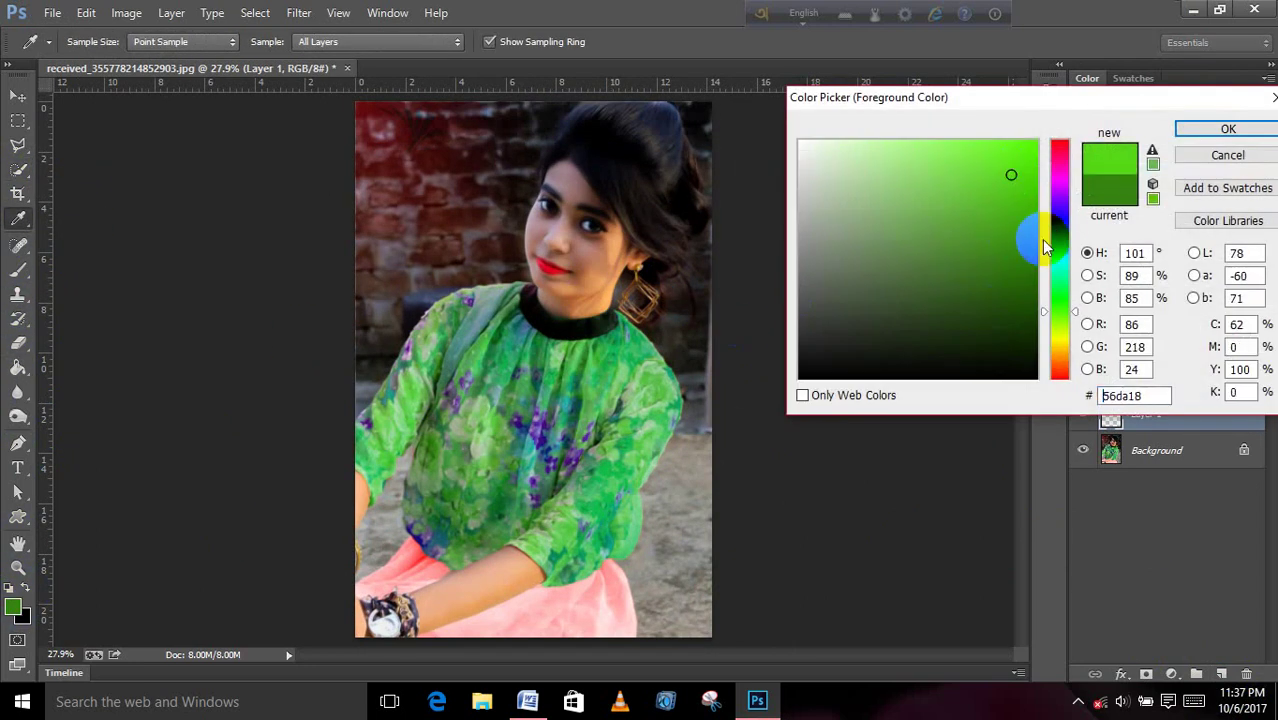
left_click_drag(1050, 258, 1055, 349)
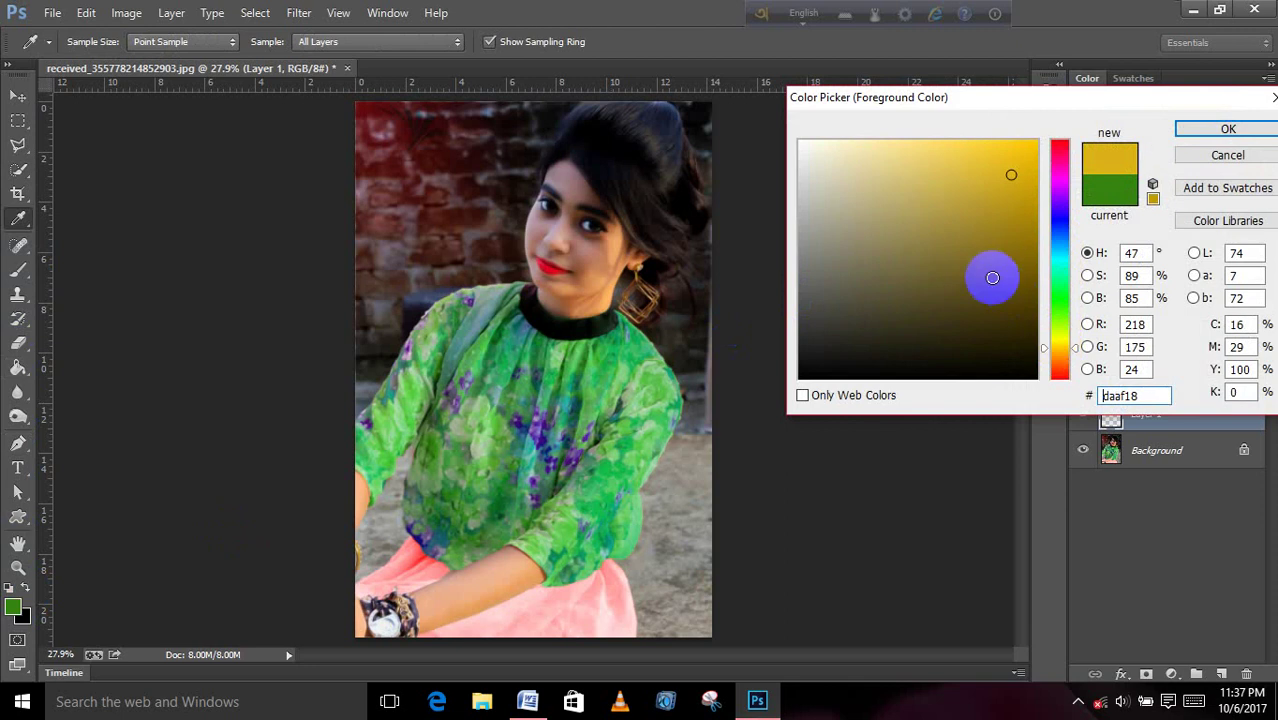
left_click_drag(992, 277, 1015, 152)
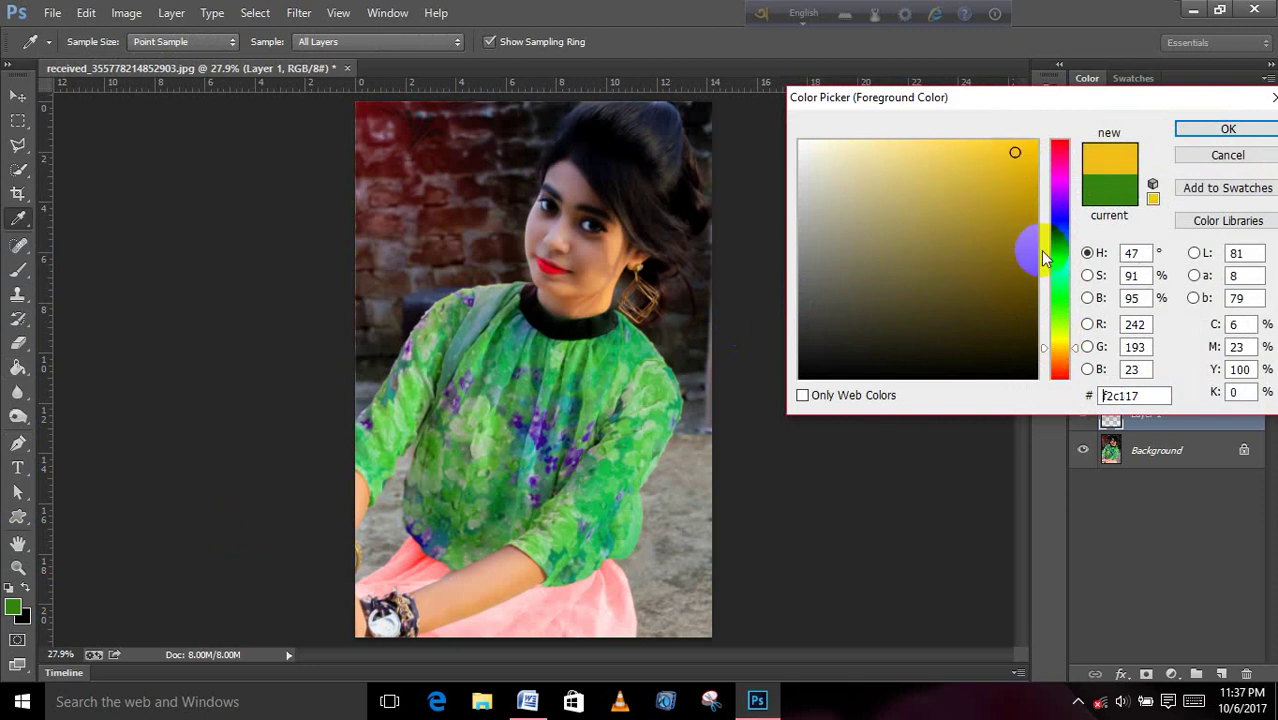
left_click_drag(1043, 258, 1064, 357)
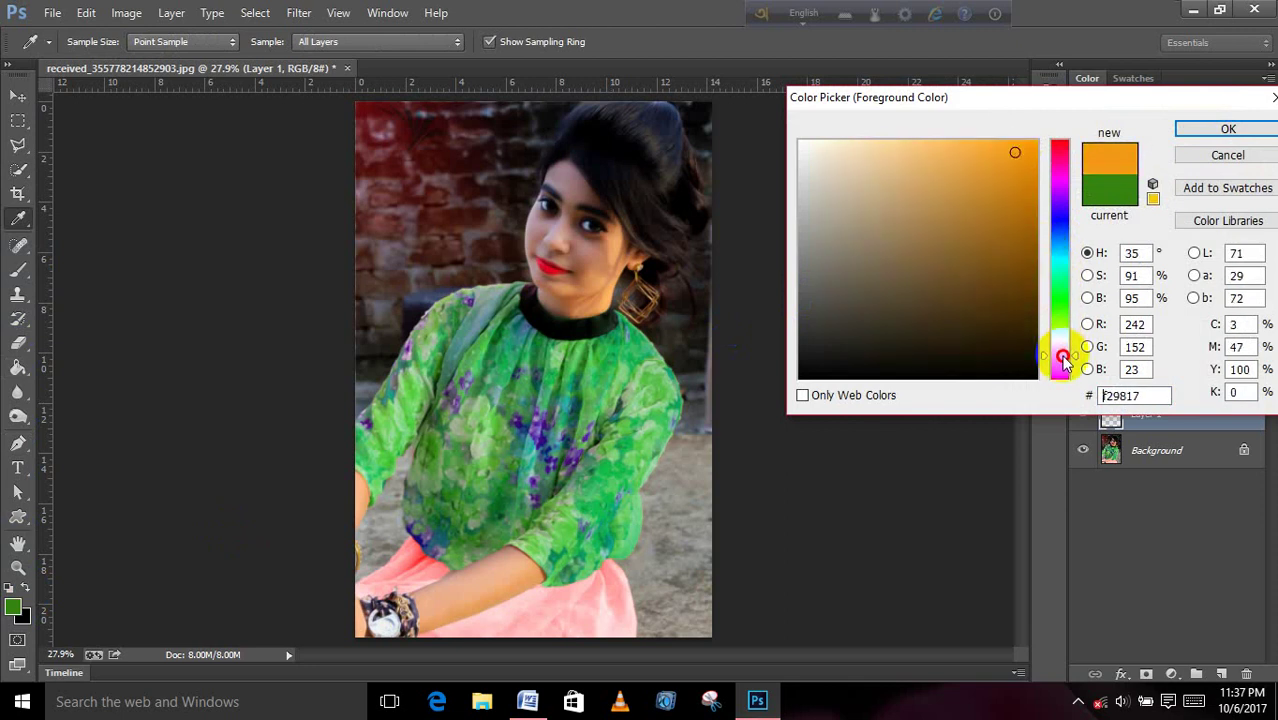
left_click_drag(993, 188, 1038, 142)
left_click(1212, 129)
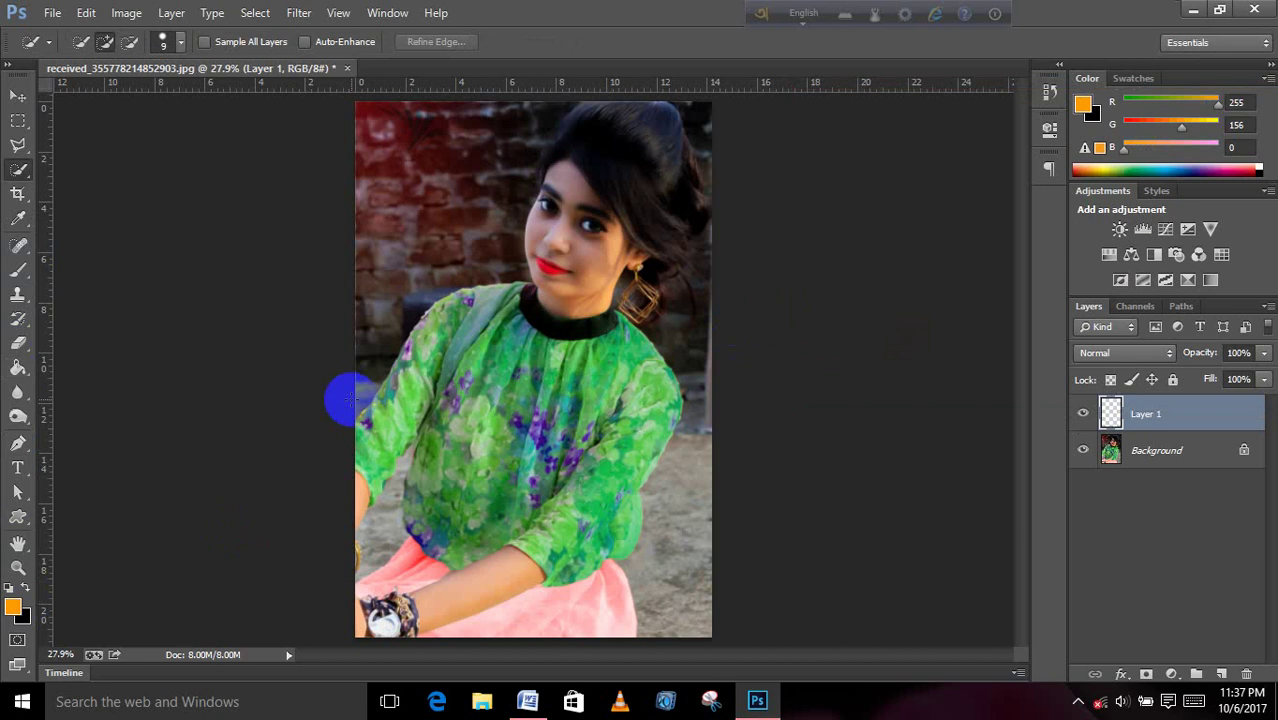
- Paint one soft orange dab at the upper left with an 1100-pixel brush
left_click(18, 270)
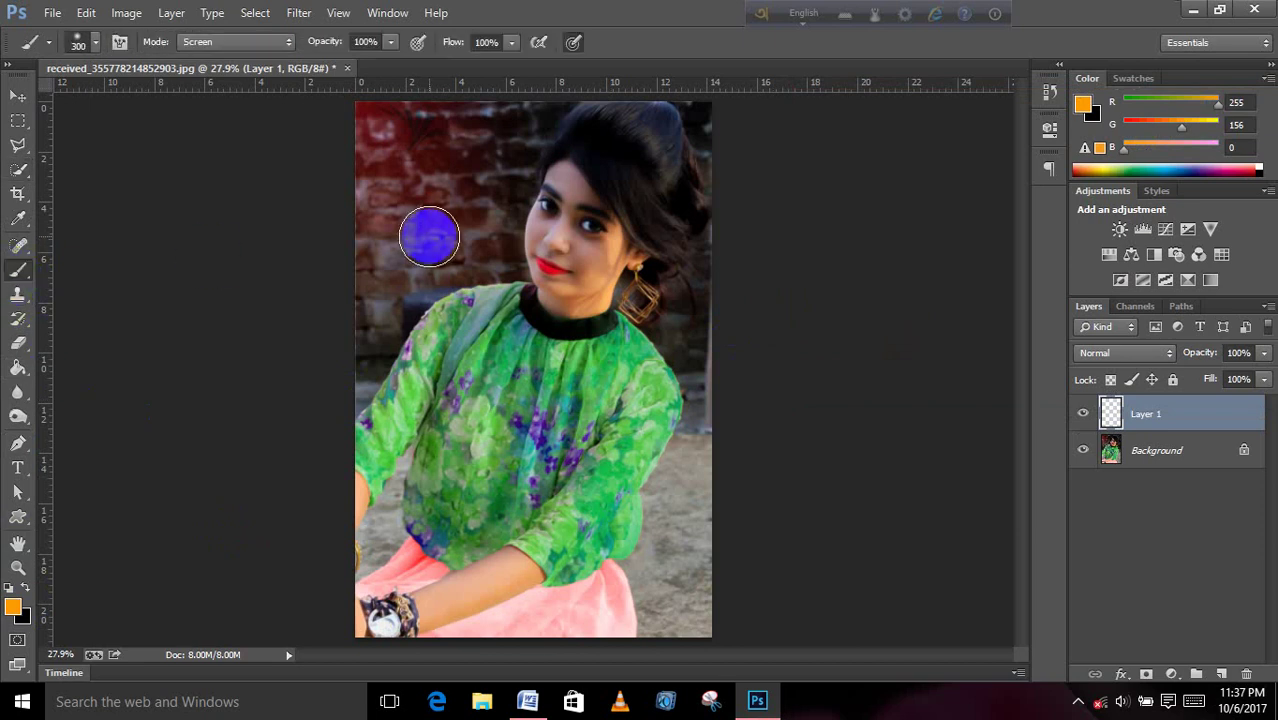
key("bracketright")
key("bracketright")
key("bracketright")
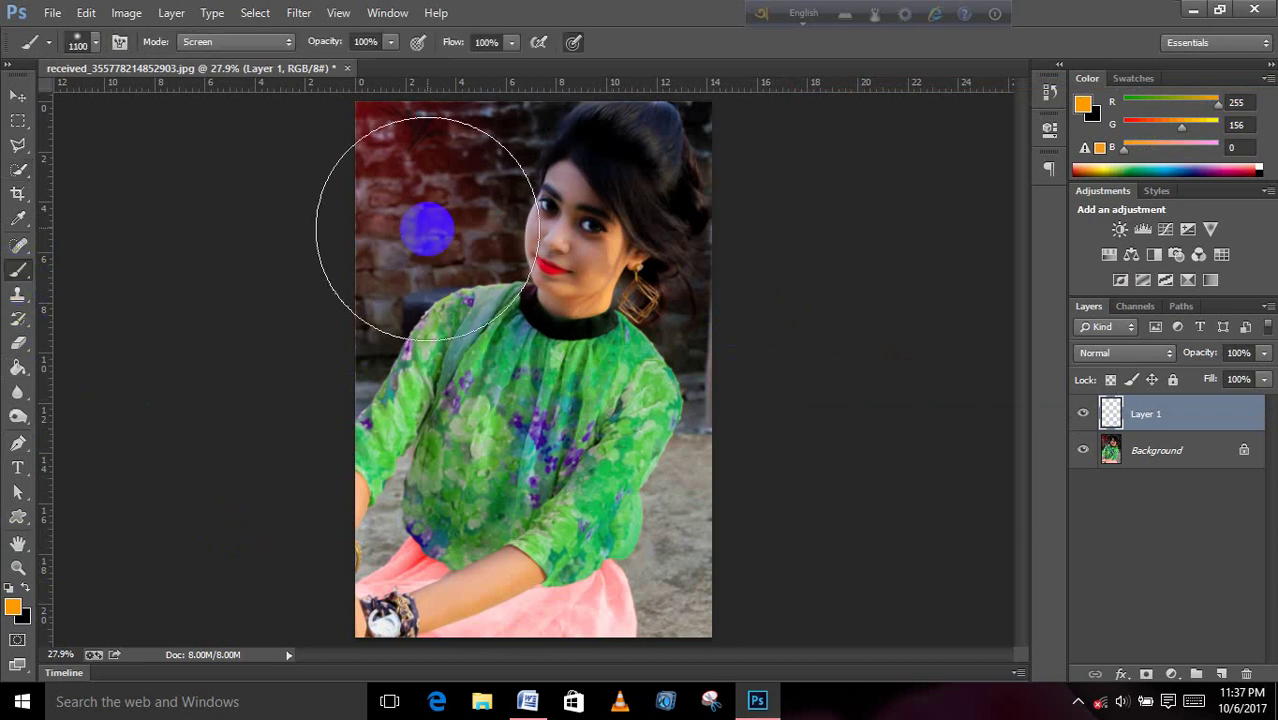
key("bracketright")
left_click(431, 211)
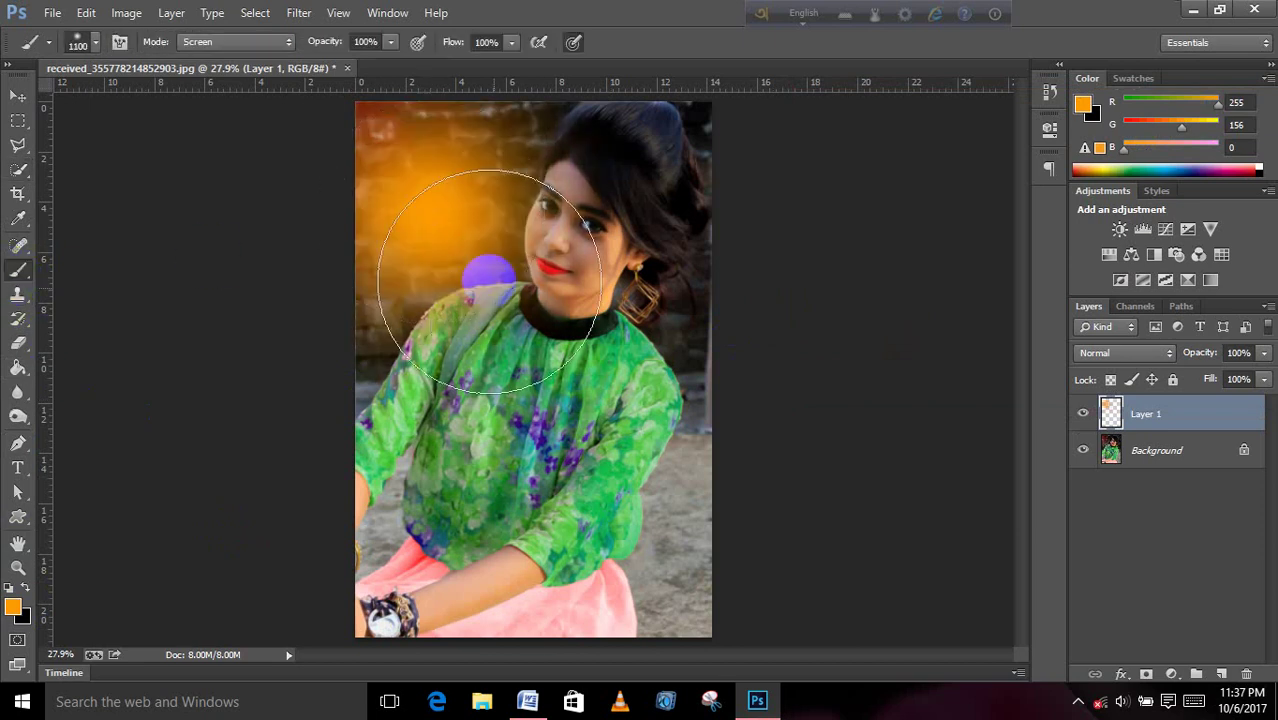
- Scale the glow up wider and set Layer 1 to Screen blending at 39% opacity
key("ctrl+t")
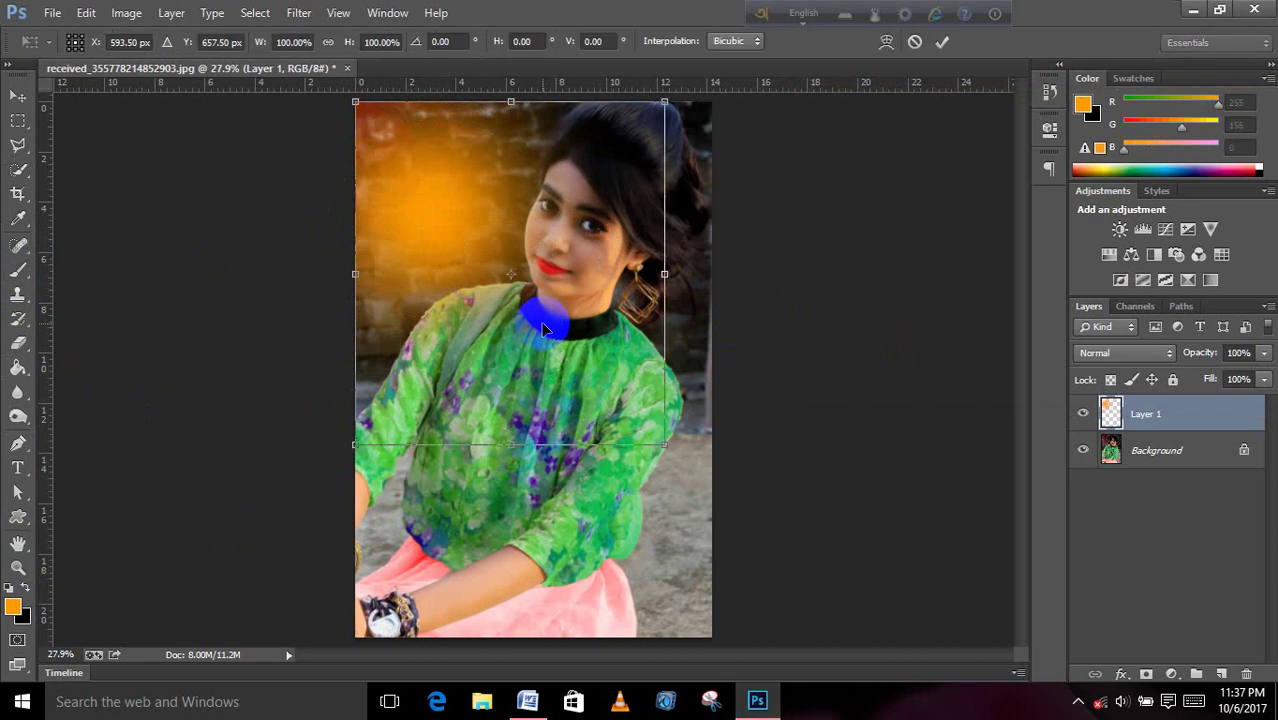
scroll(541, 321, "down", 5)
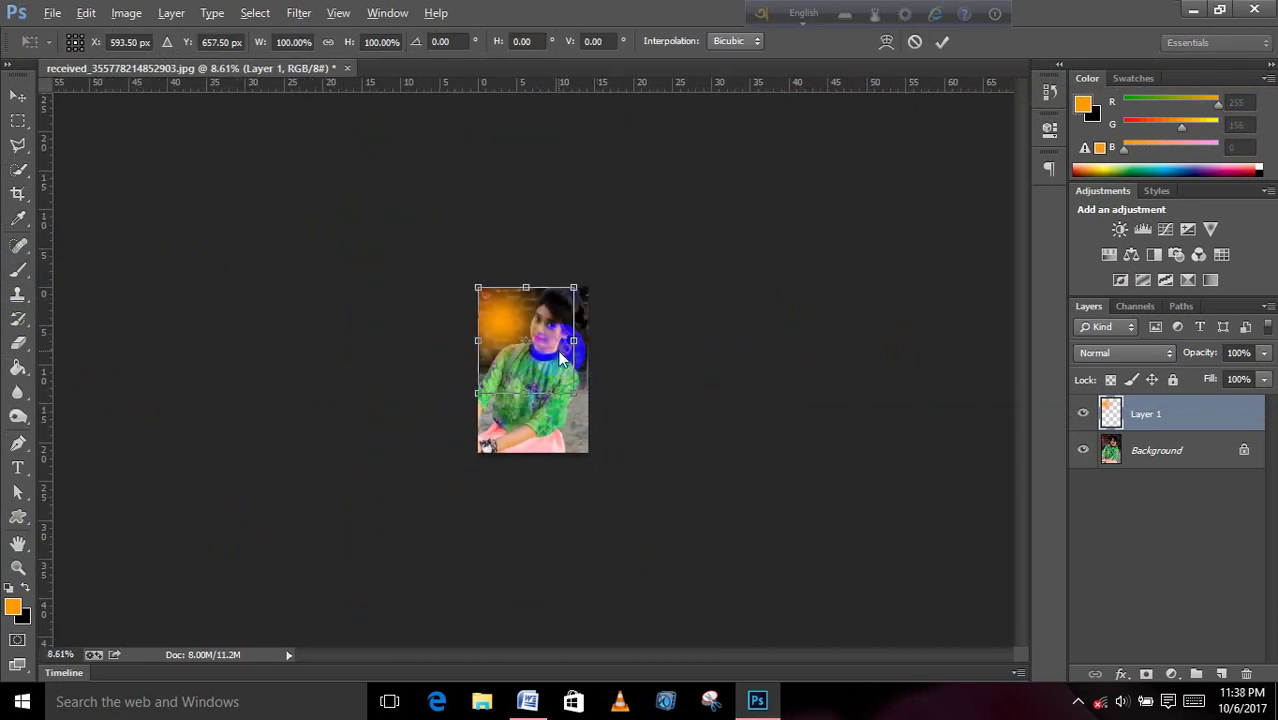
scroll(560, 358, "up", 1)
scroll(560, 358, "up", 3)
scroll(560, 357, "up", 1)
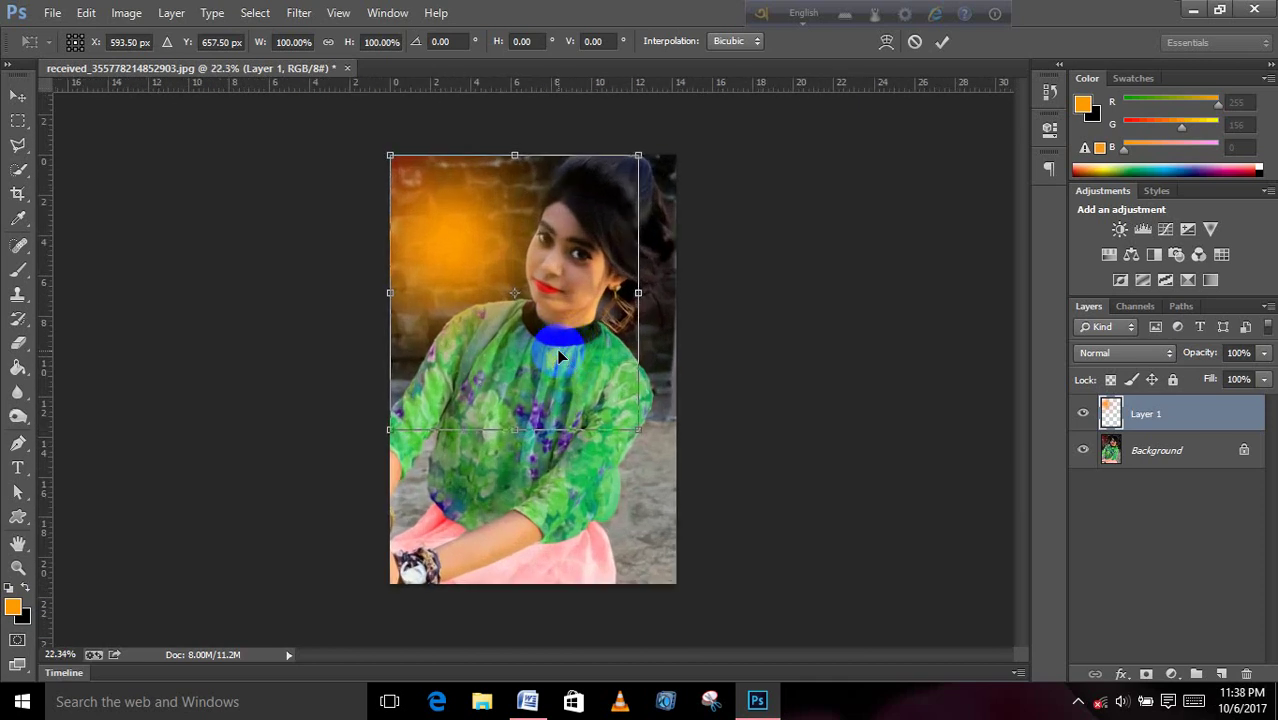
left_click(1130, 353)
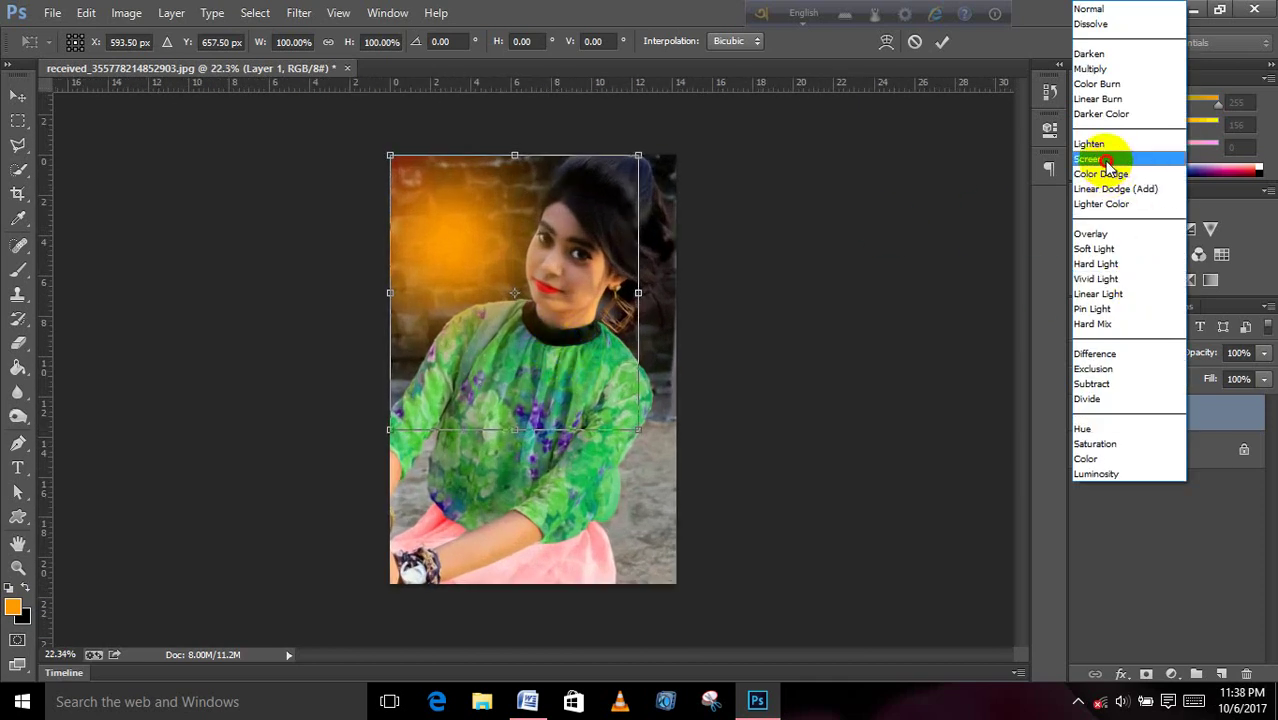
left_click(1100, 159)
mouse_move(638, 430)
left_mouse_down()
mouse_move(796, 585)
mouse_move(634, 385)
left_mouse_up()
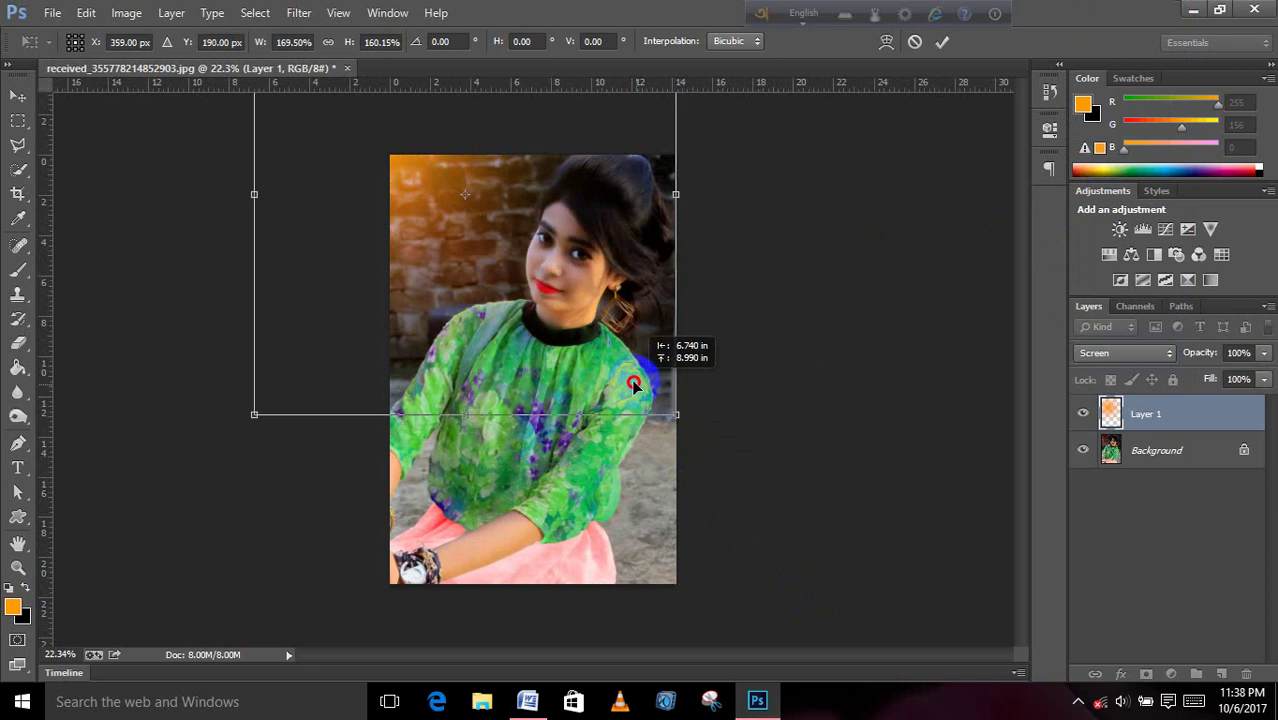
left_click(1237, 380)
left_click(1263, 356)
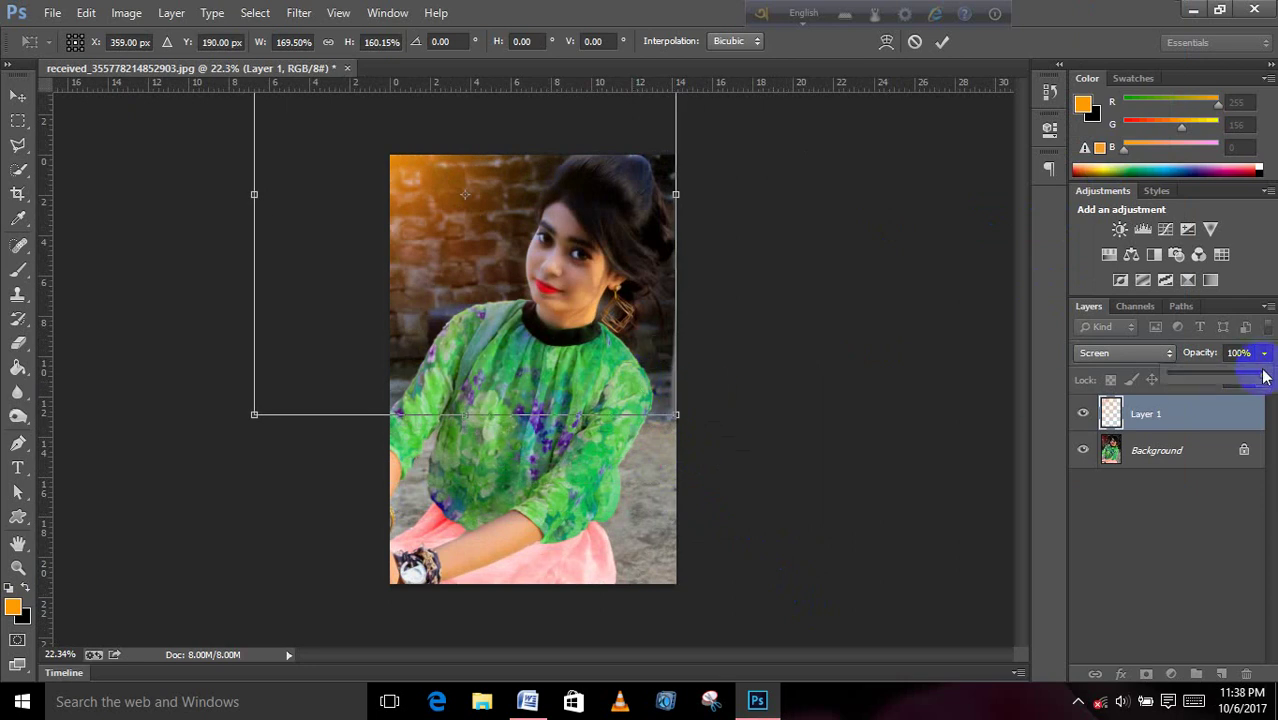
left_click_drag(1234, 376, 1205, 374)
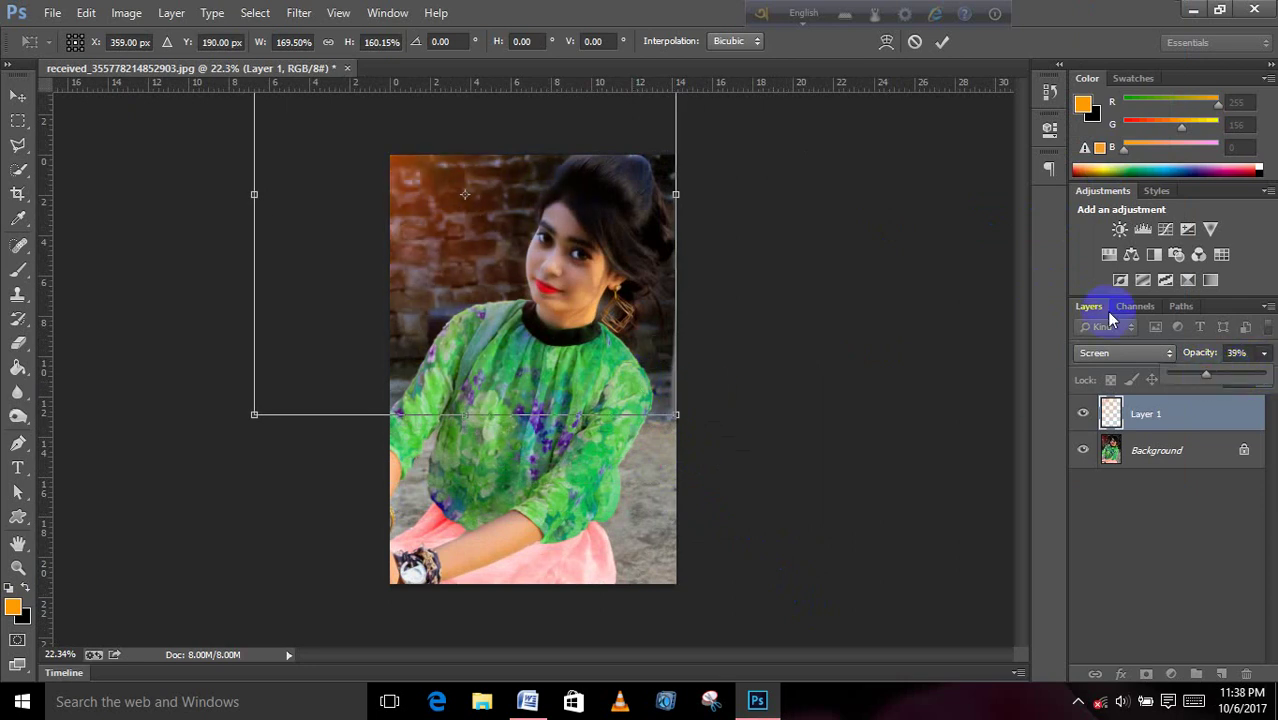
left_click(944, 43)
- Flatten the orange glow into the Background layer and switch to the Move tool
right_click(1155, 416)
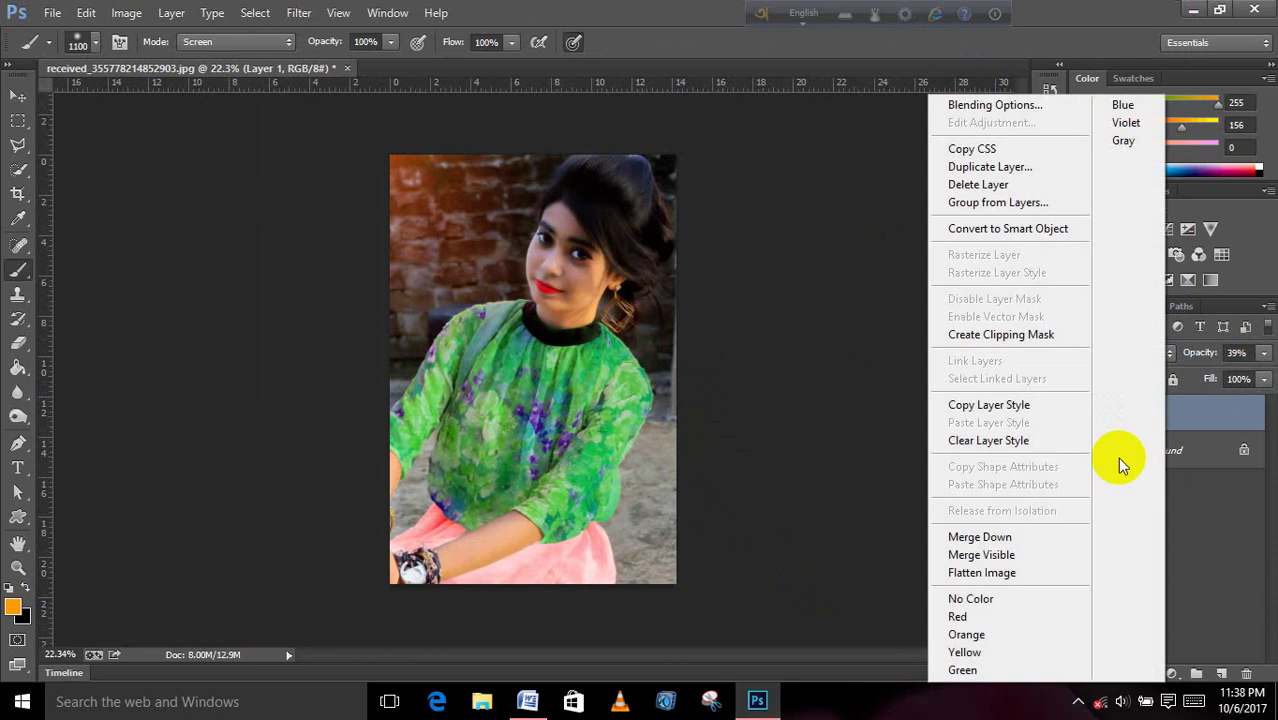
left_click(985, 568)
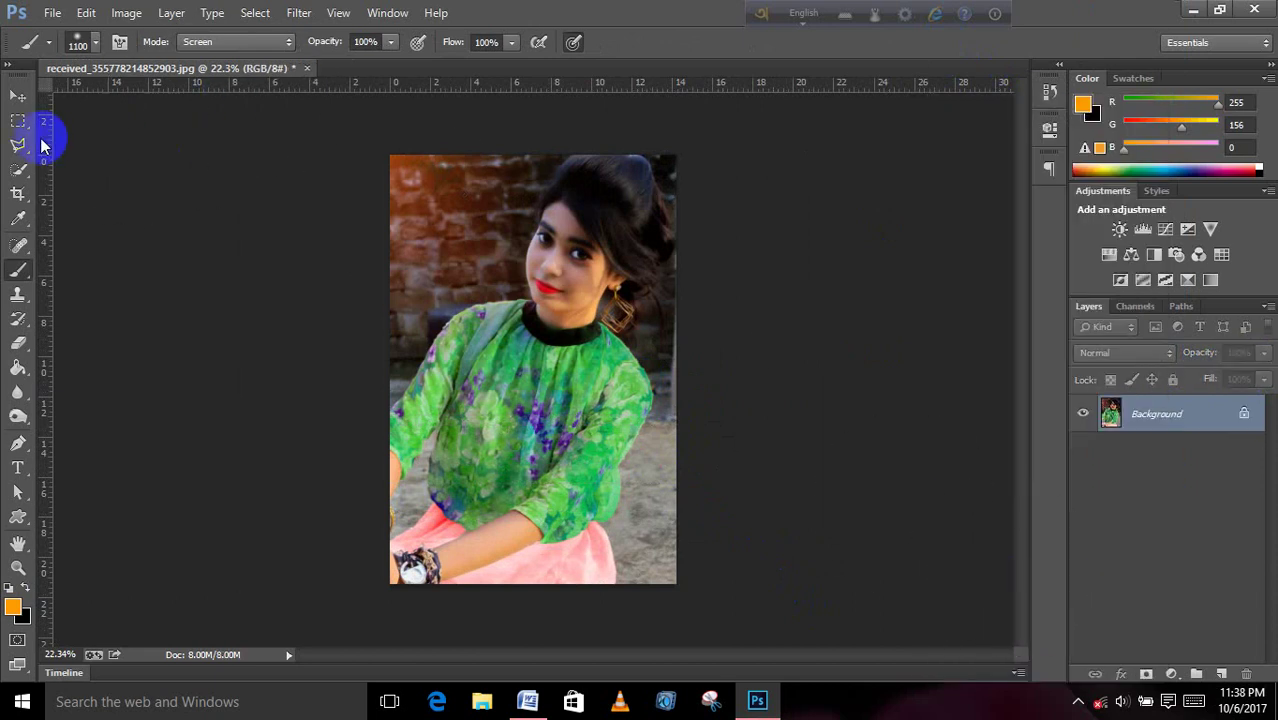
left_click(18, 96)
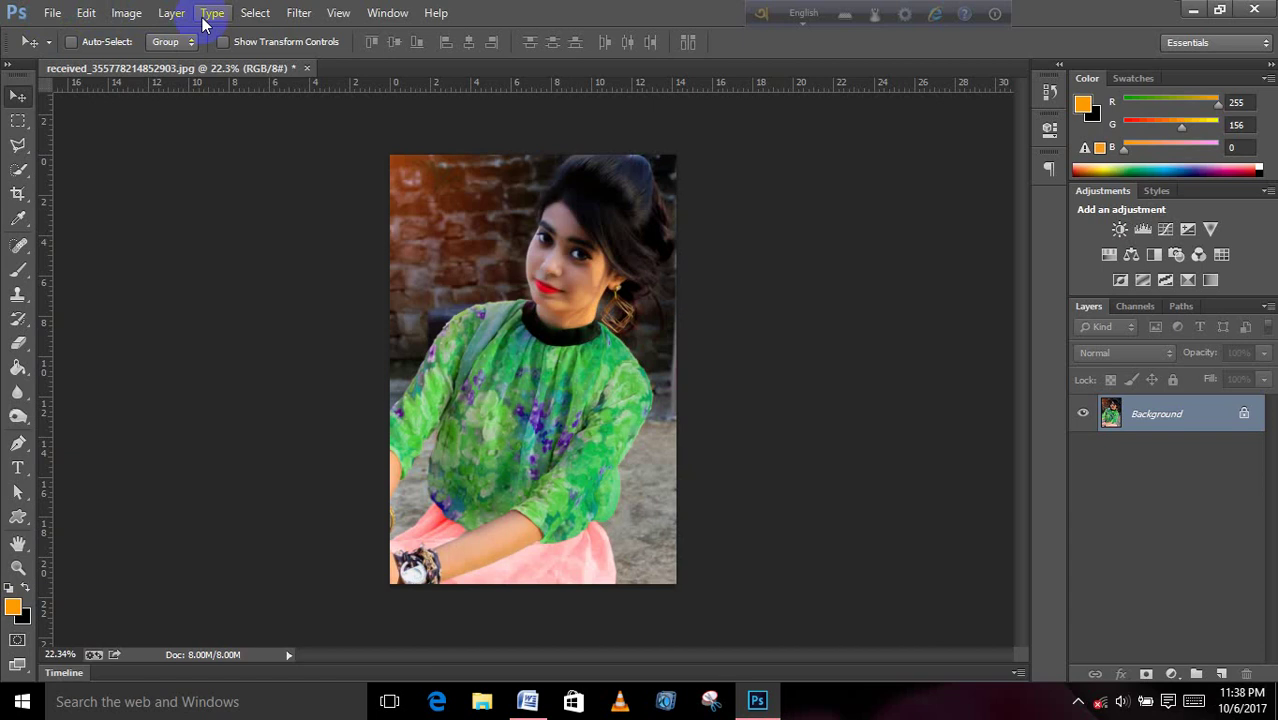
left_click(53, 13)
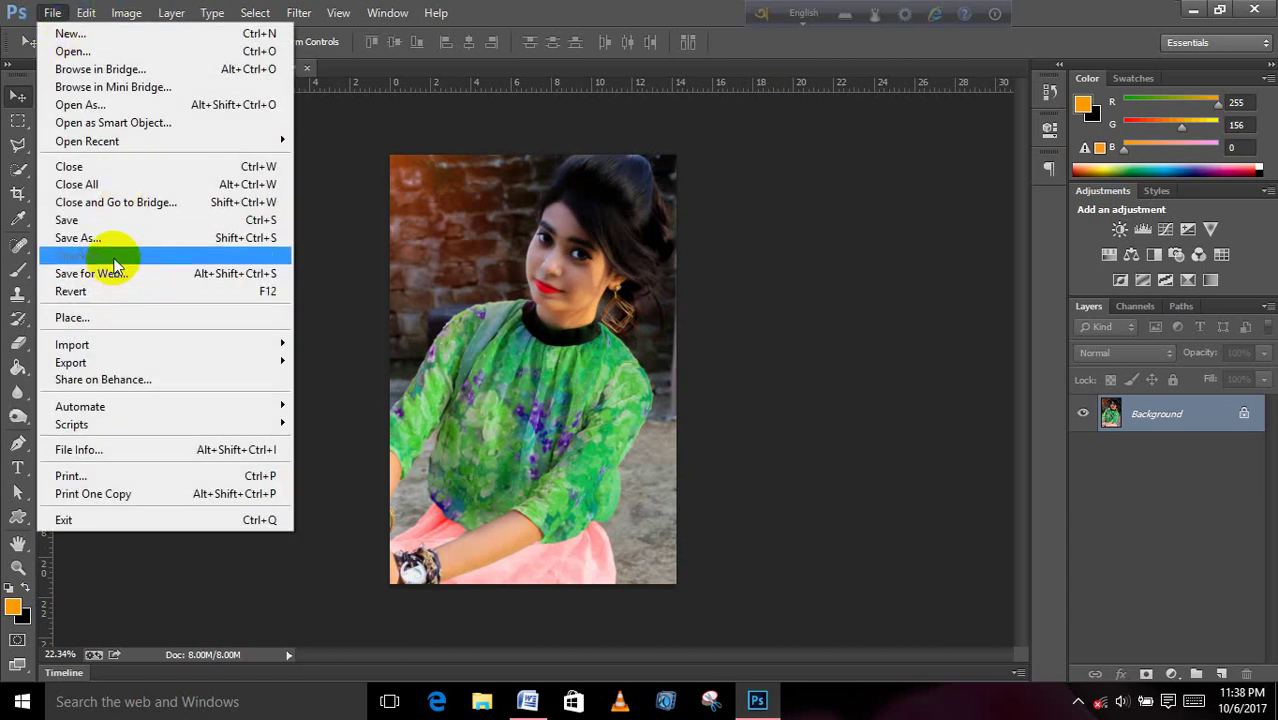
left_click(78, 238)
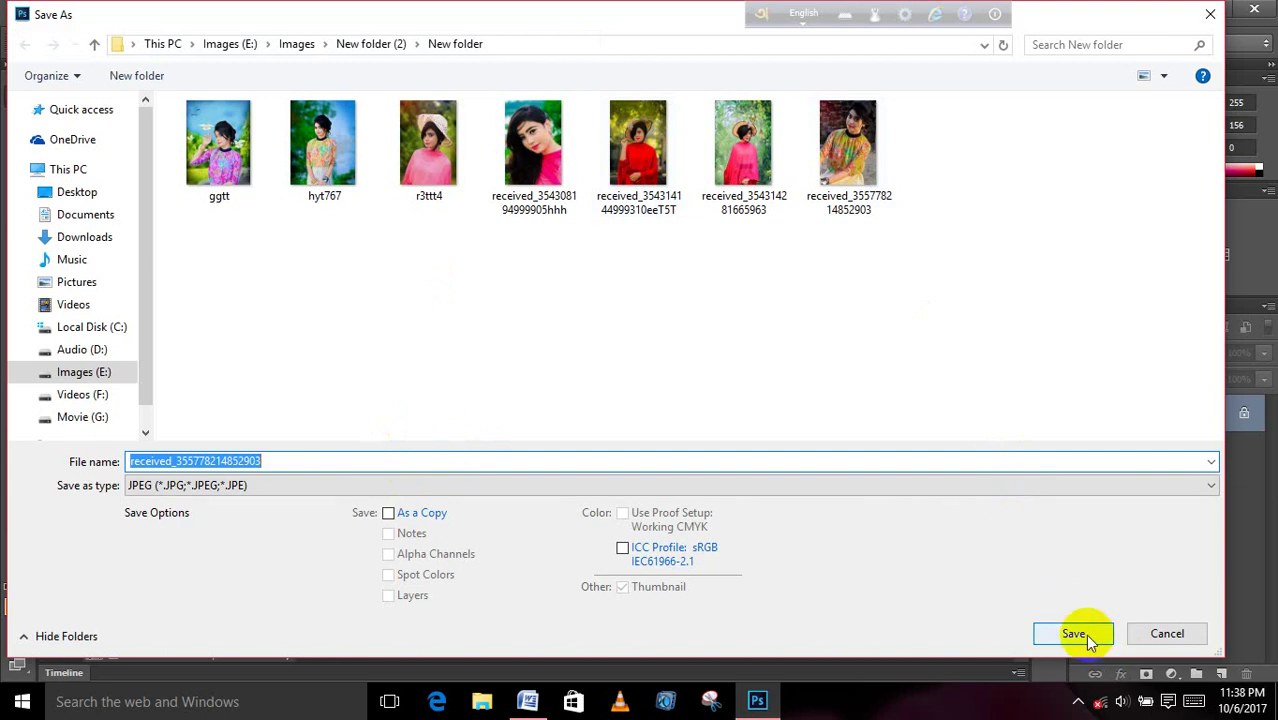
left_click(333, 462)
type("44r")
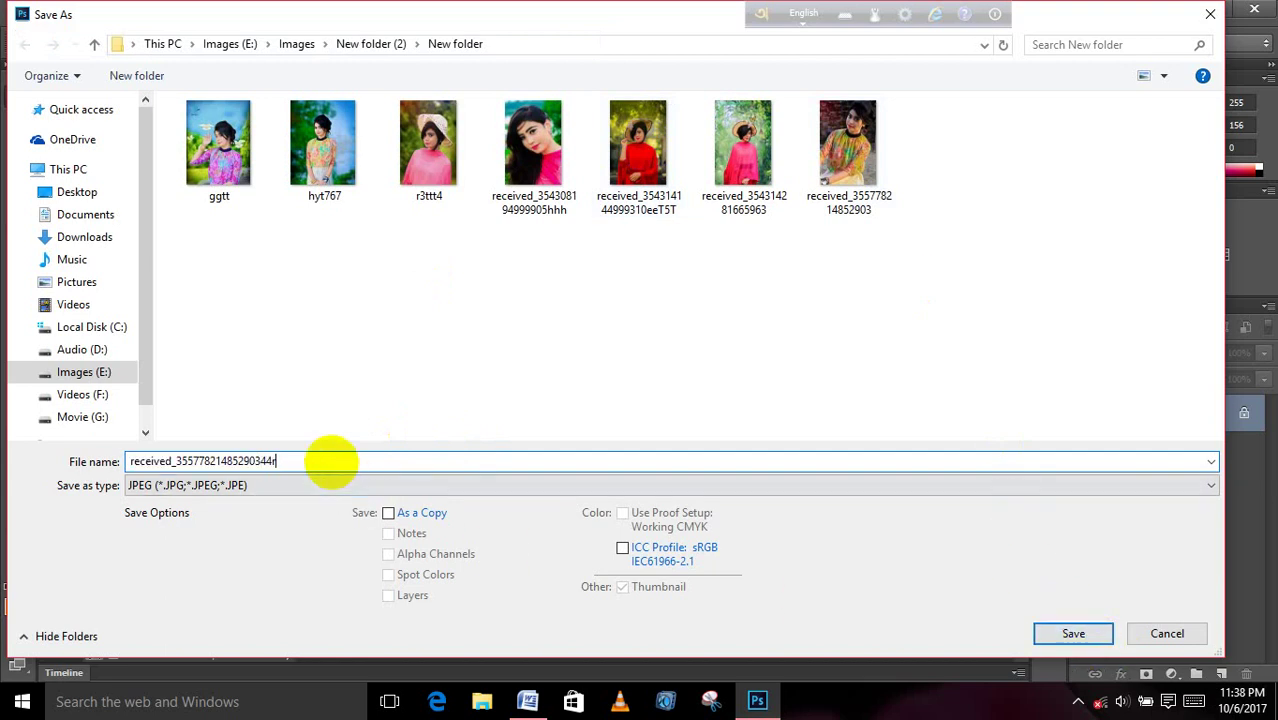
type("tew")
left_click(1073, 634)
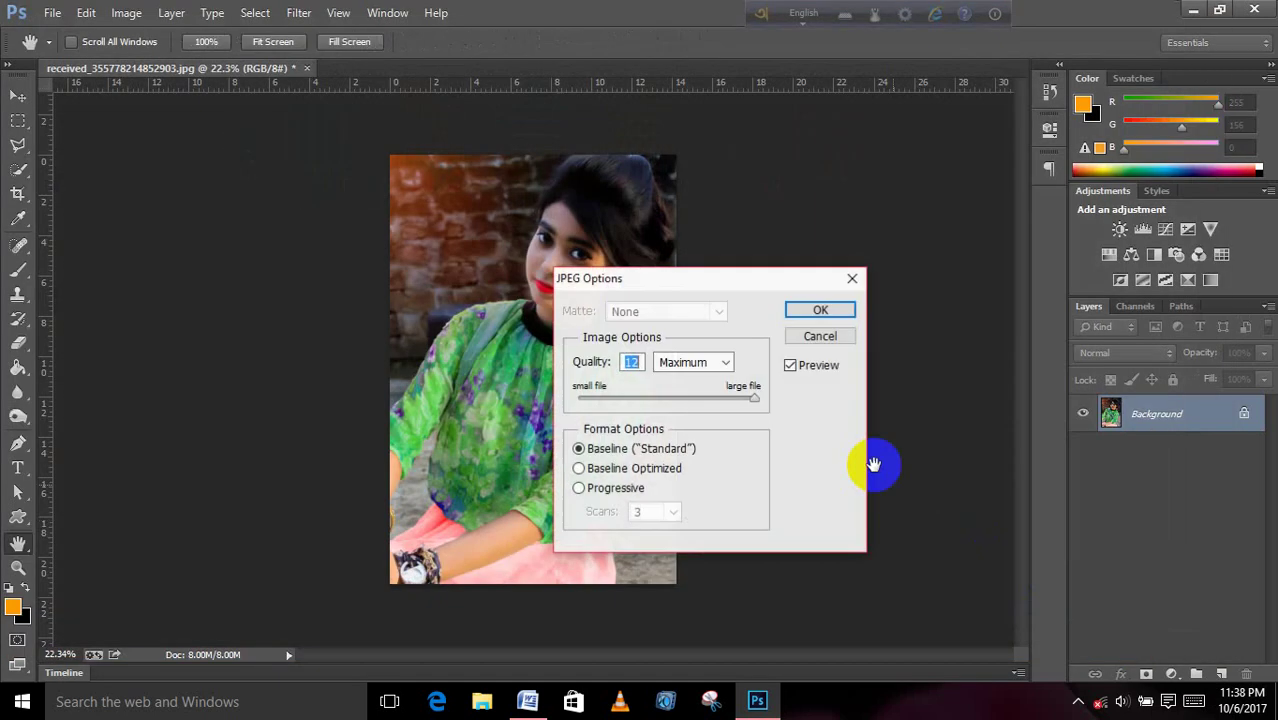
left_click(820, 312)
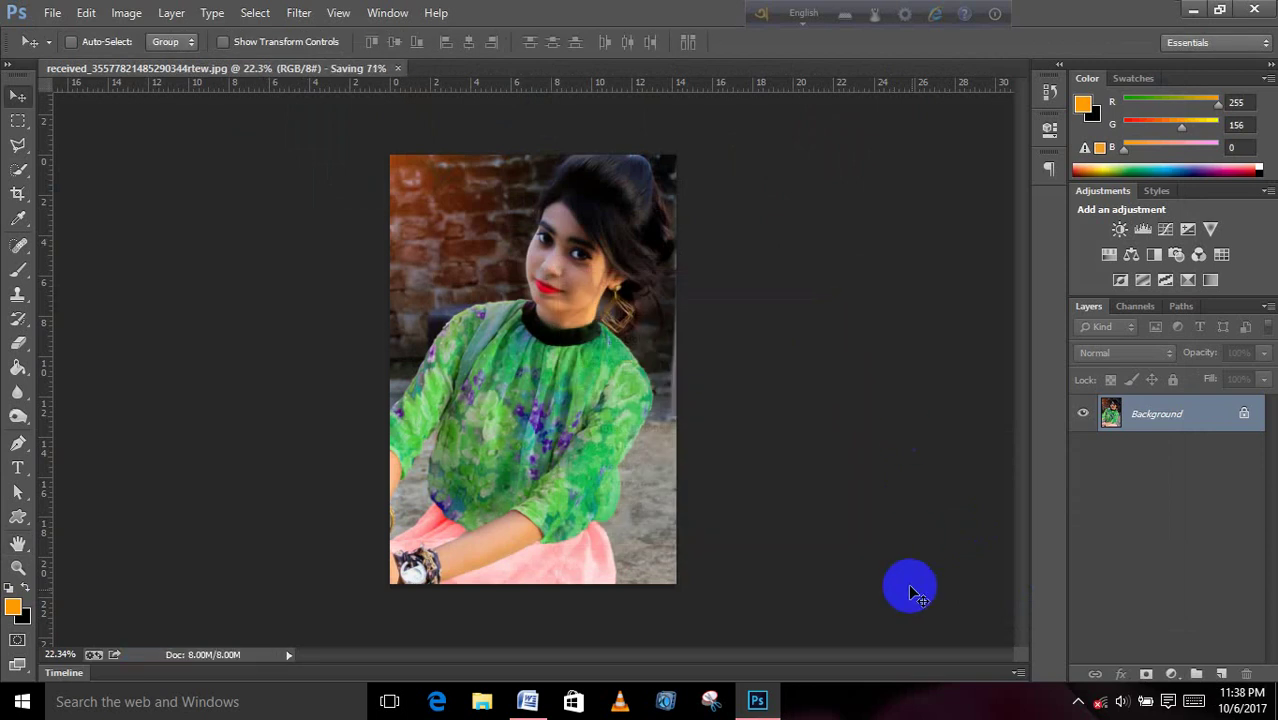